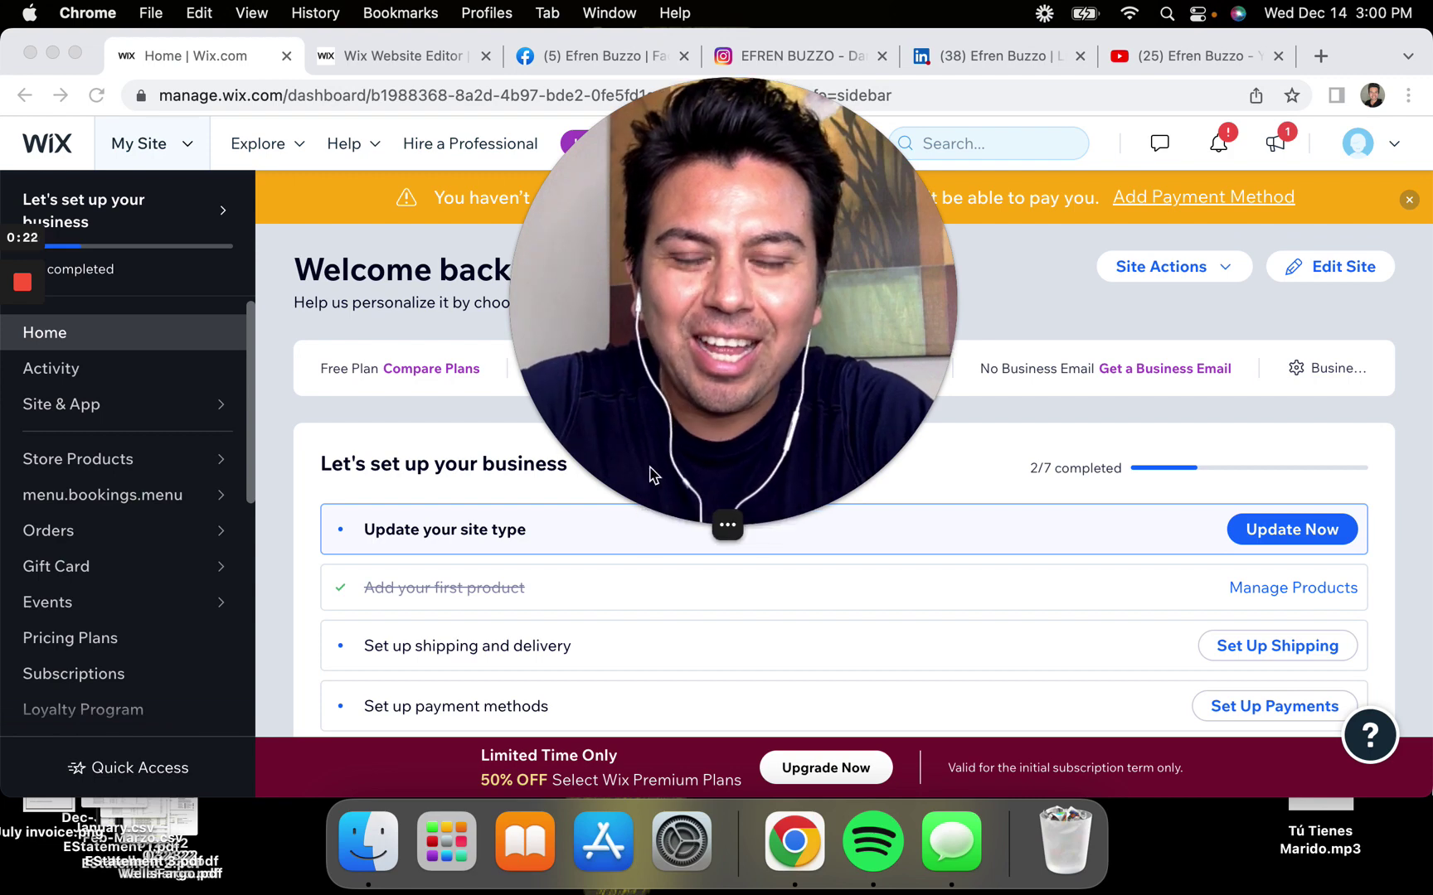
Expand the browser window to full screen and switch to the website editor's open page
mouse_move(663, 529)
click(661, 526)
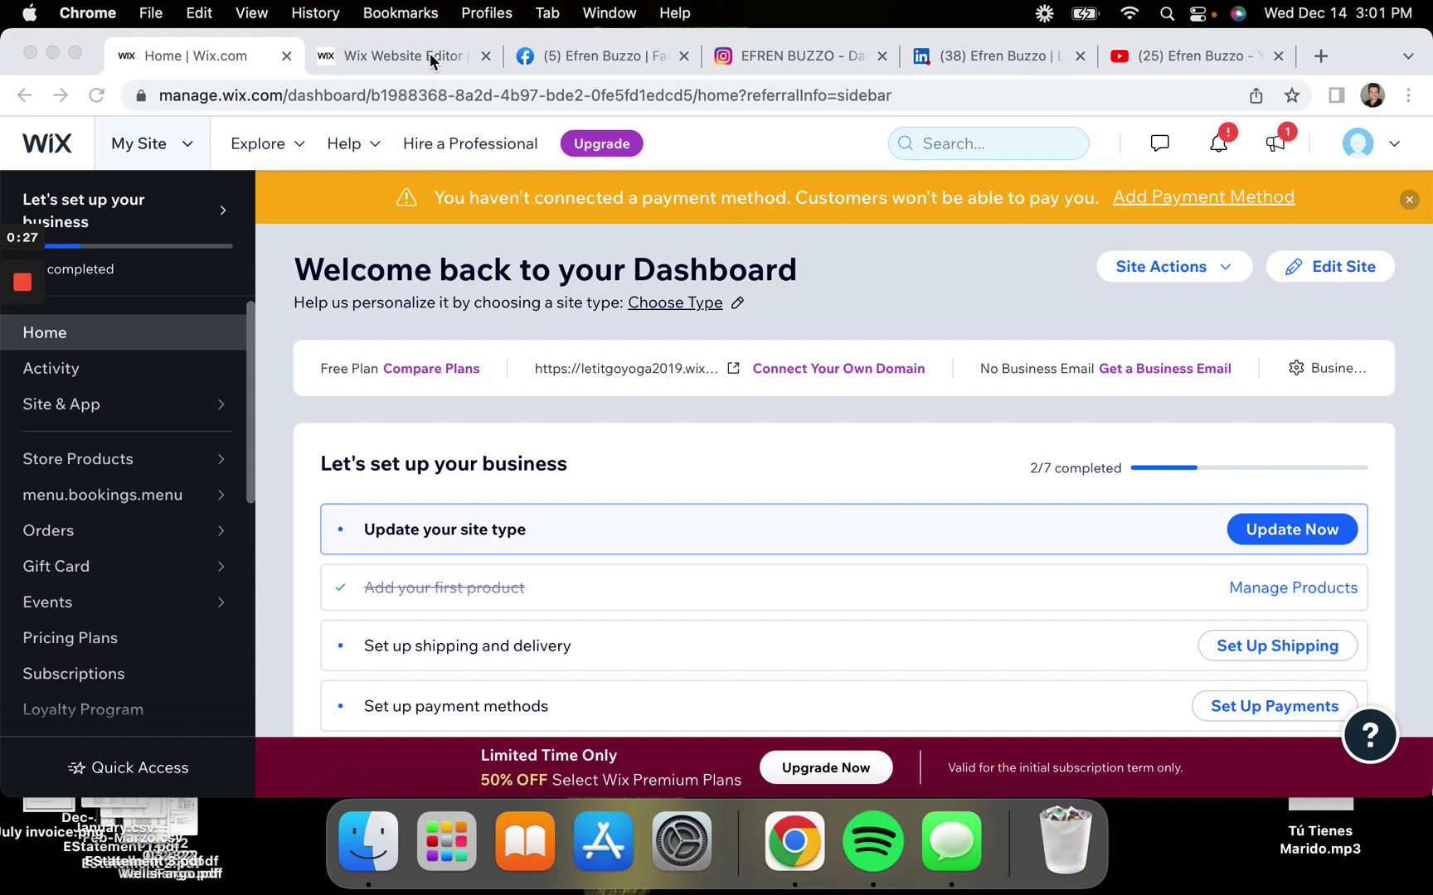
click(74, 52)
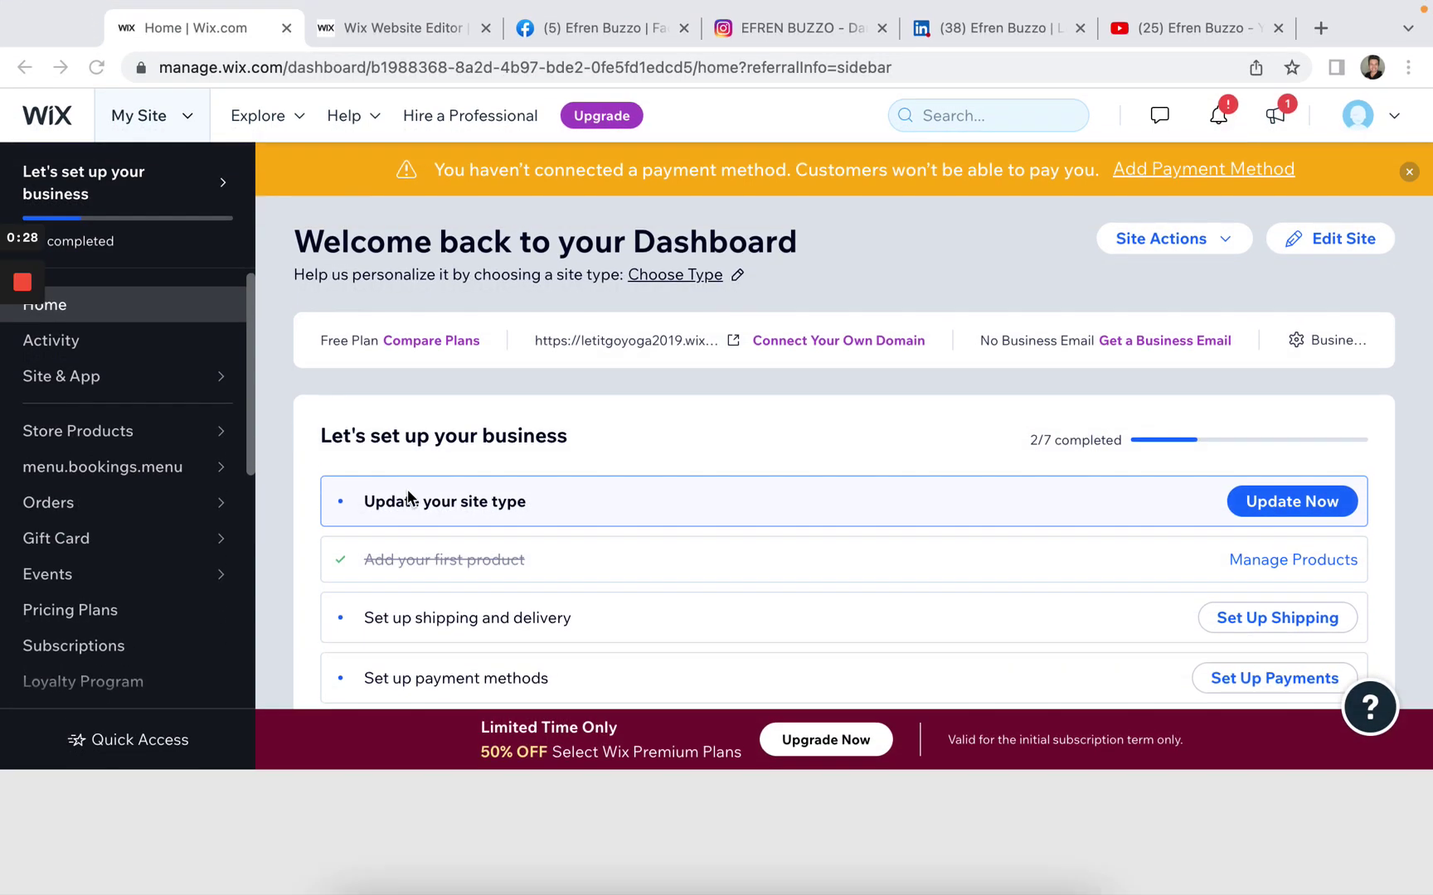
scroll(818, 405, down, 10)
scroll(819, 405, up, 10)
click(338, 25)
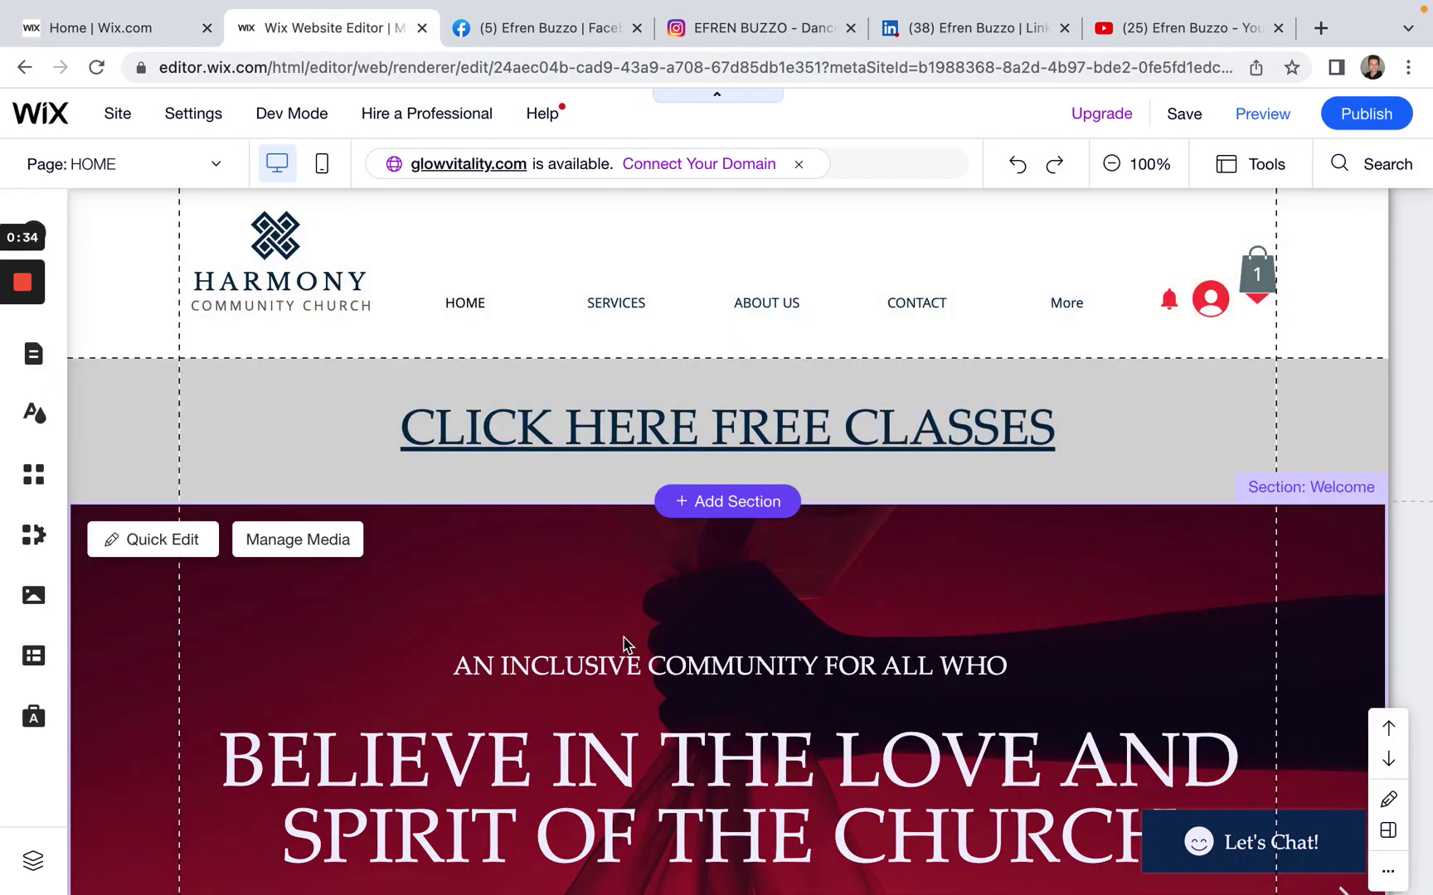
Examine the home page from the header down to the social icons in the footer
scroll(623, 642, down, 3)
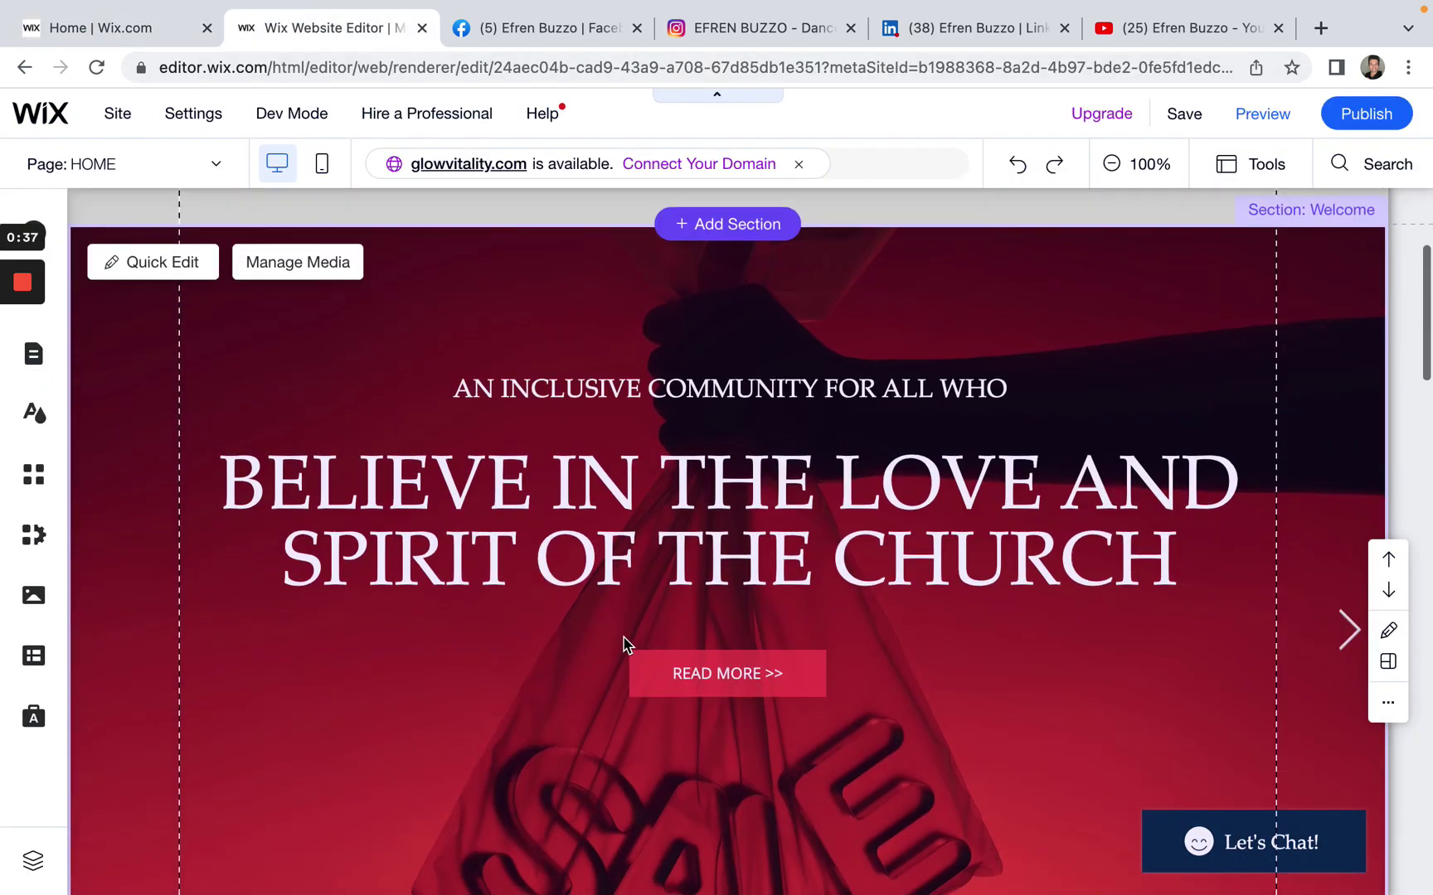
scroll(729, 498, up, 3)
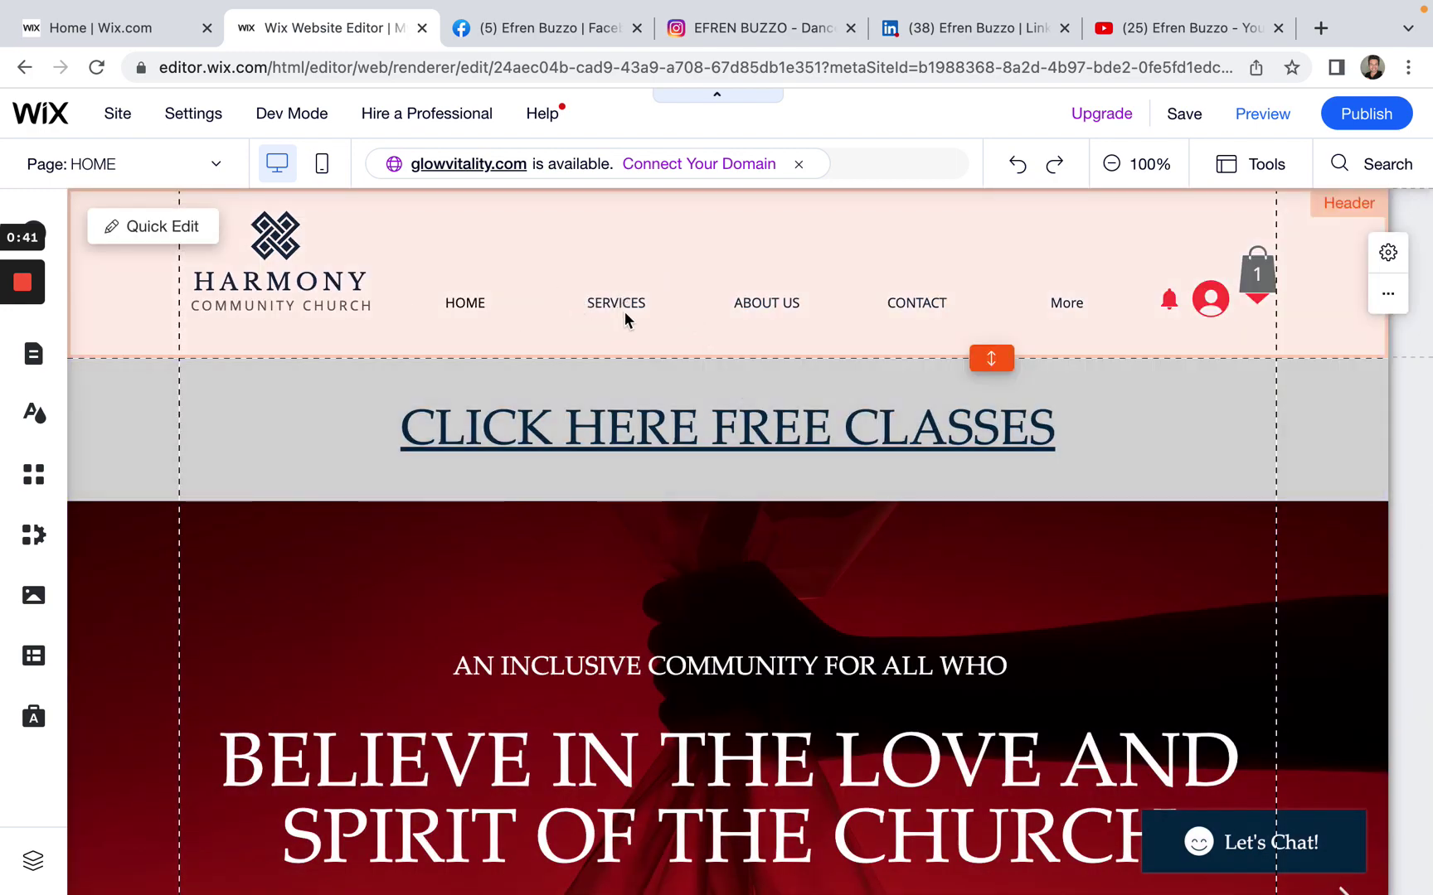
scroll(716, 447, down, 12)
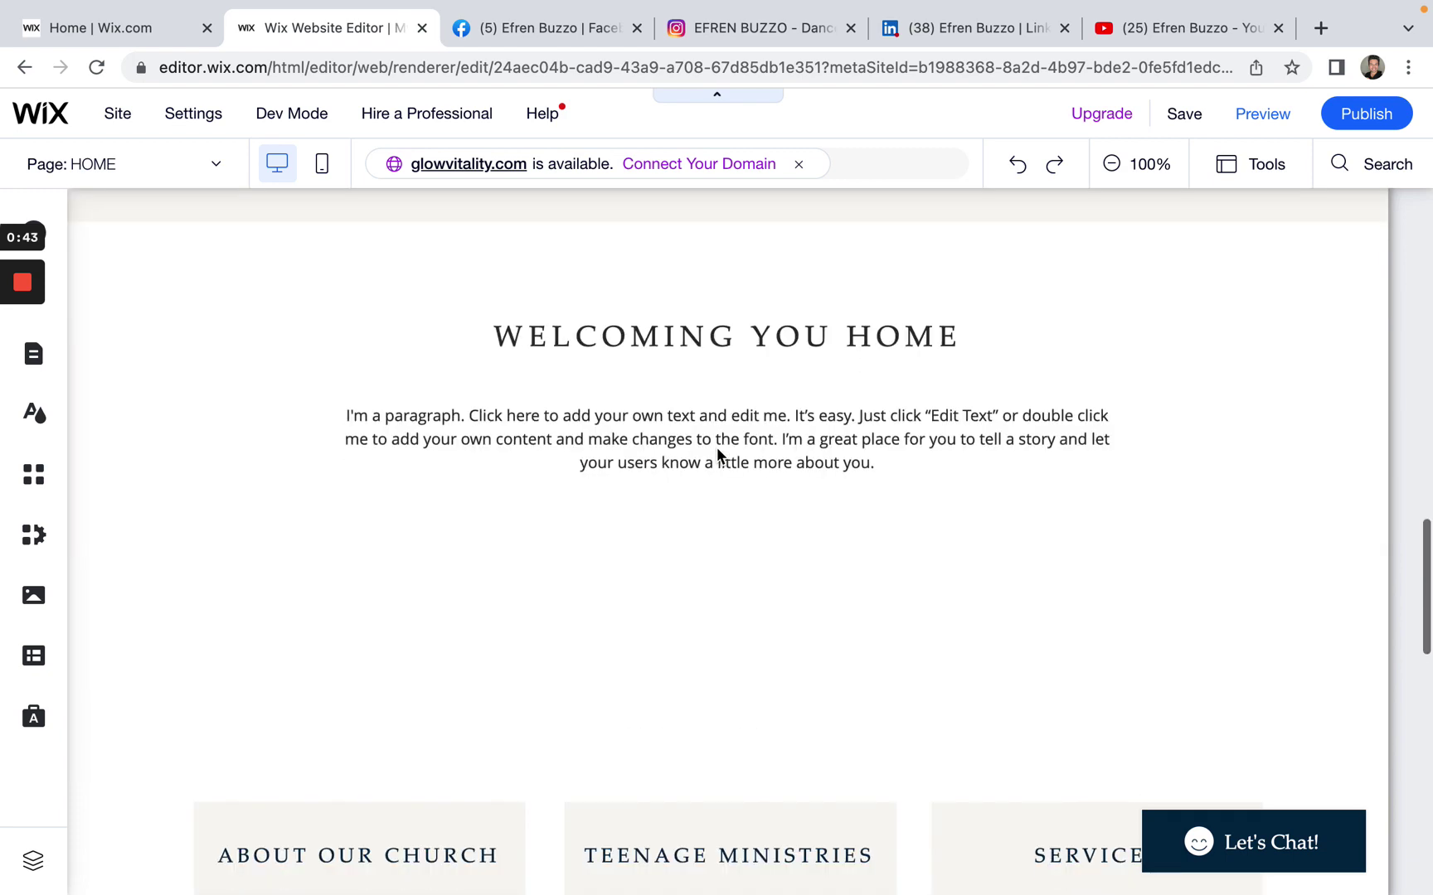
scroll(717, 449, down, 15)
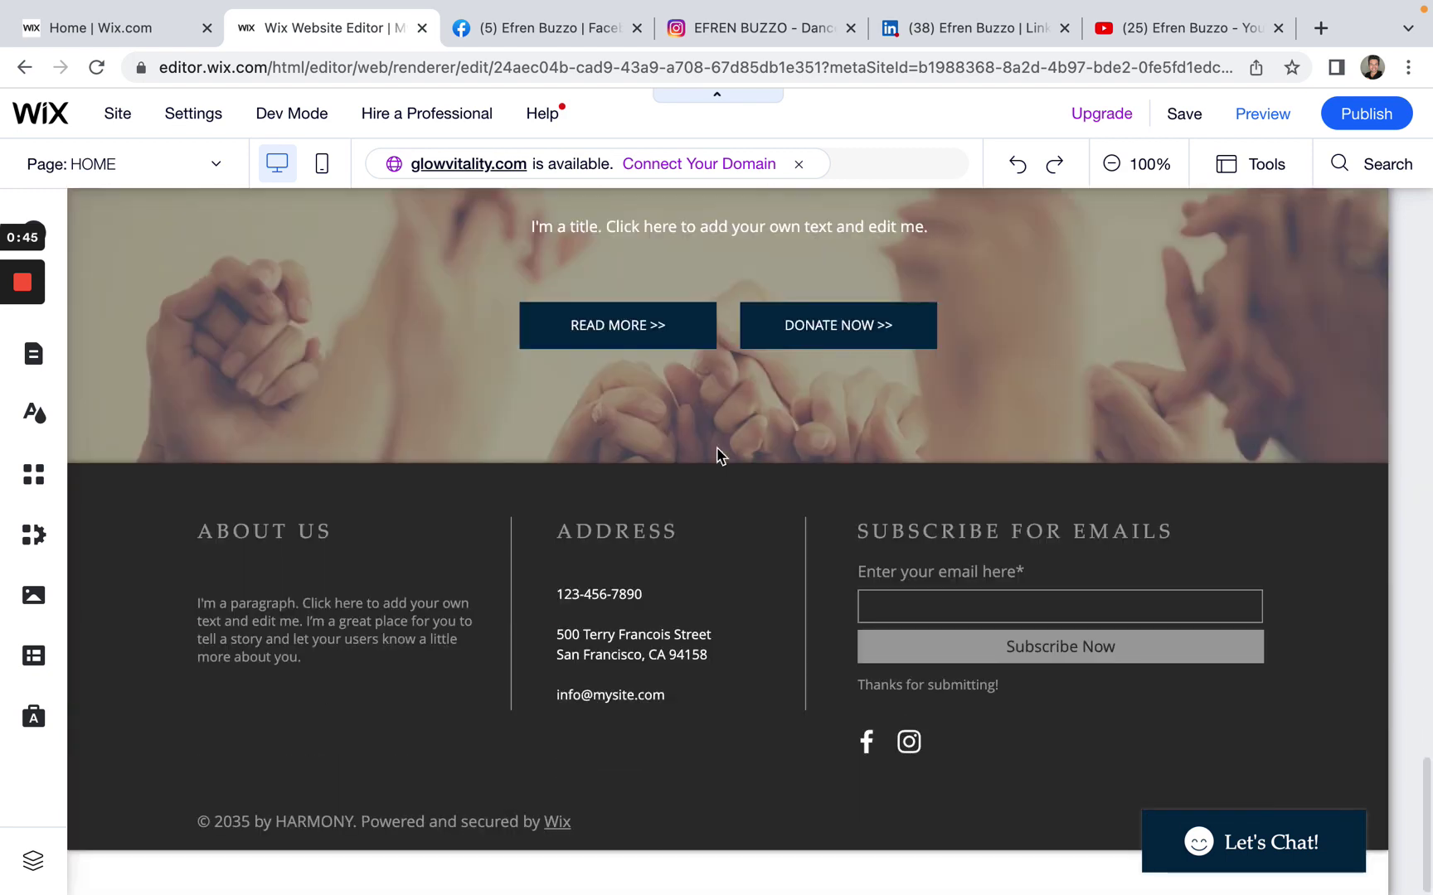
click(897, 749)
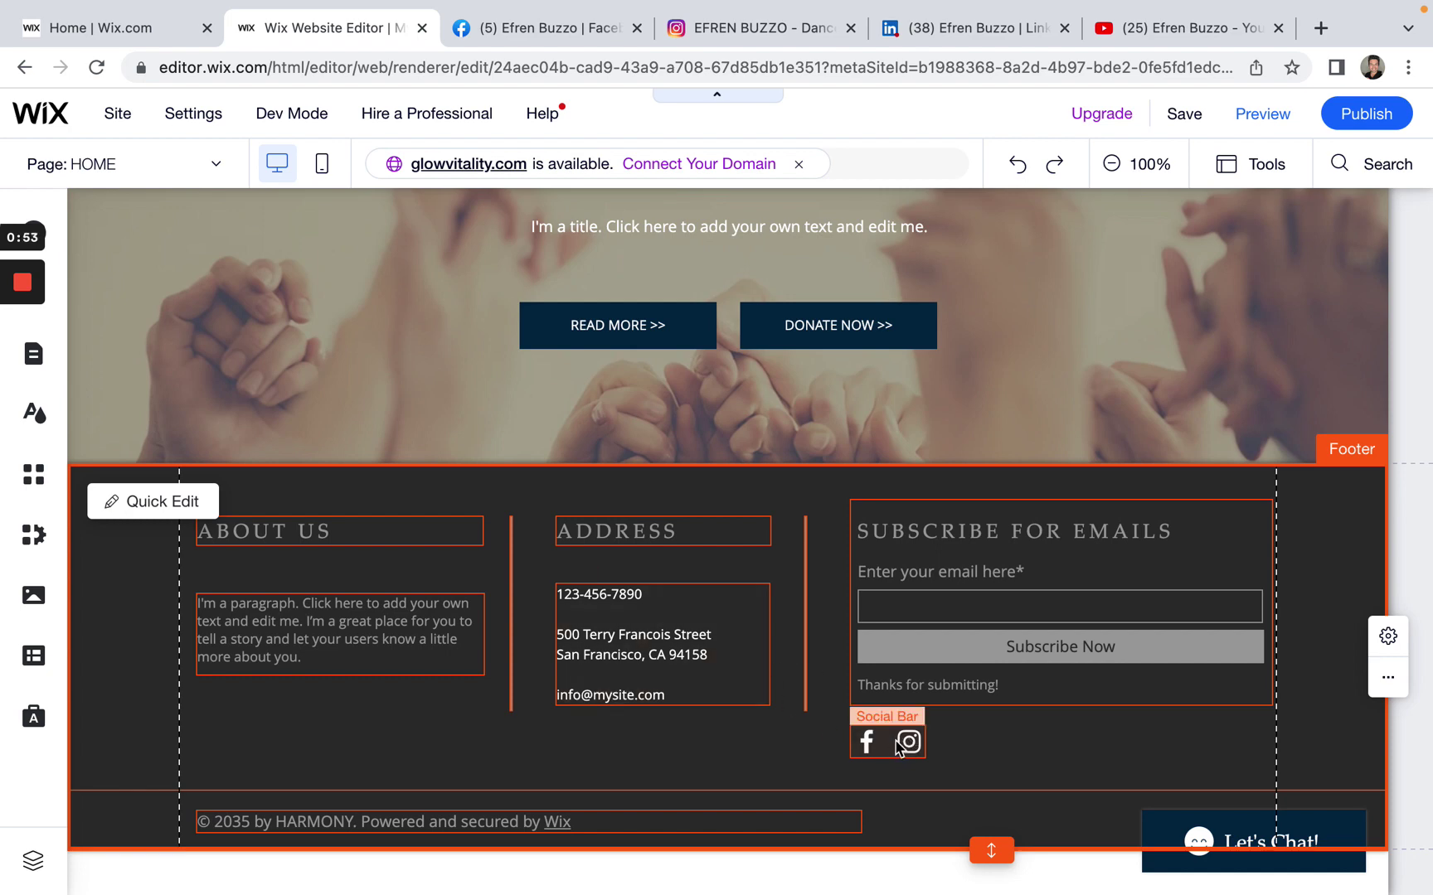
scroll(895, 744, up, 15)
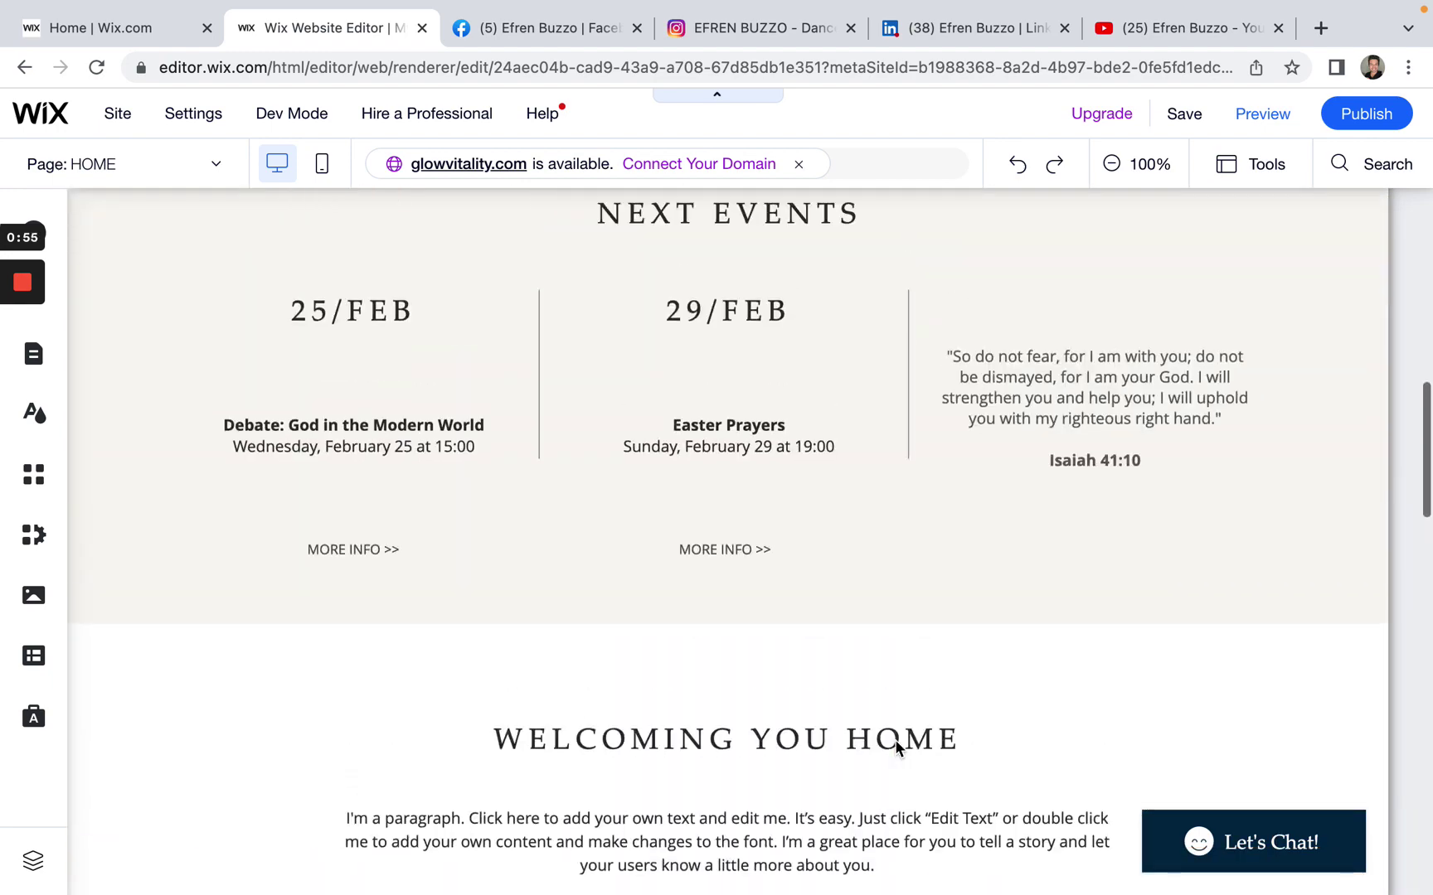
scroll(894, 739, up, 10)
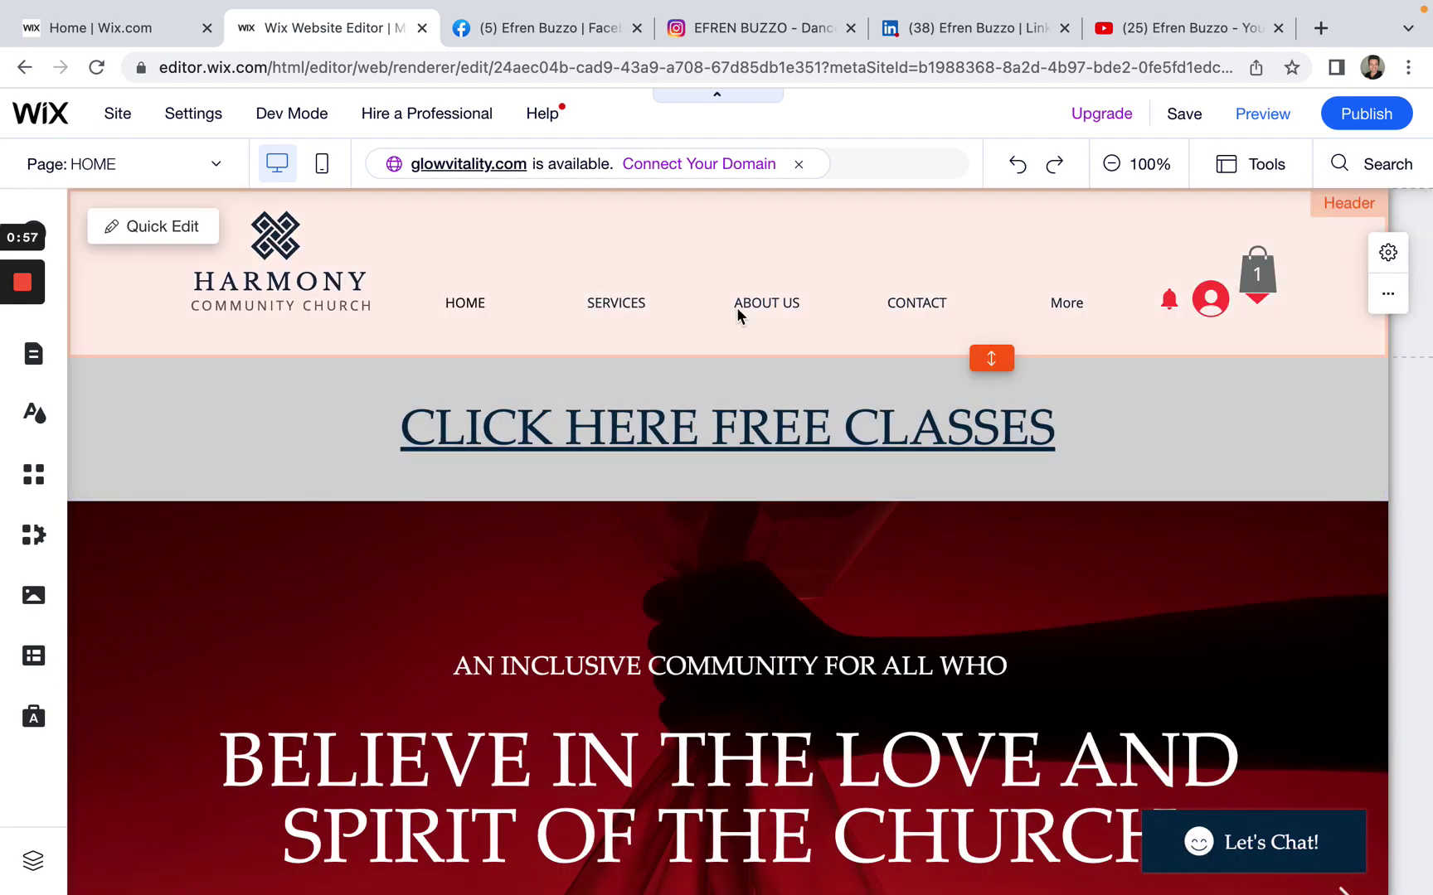
scroll(786, 502, down, 15)
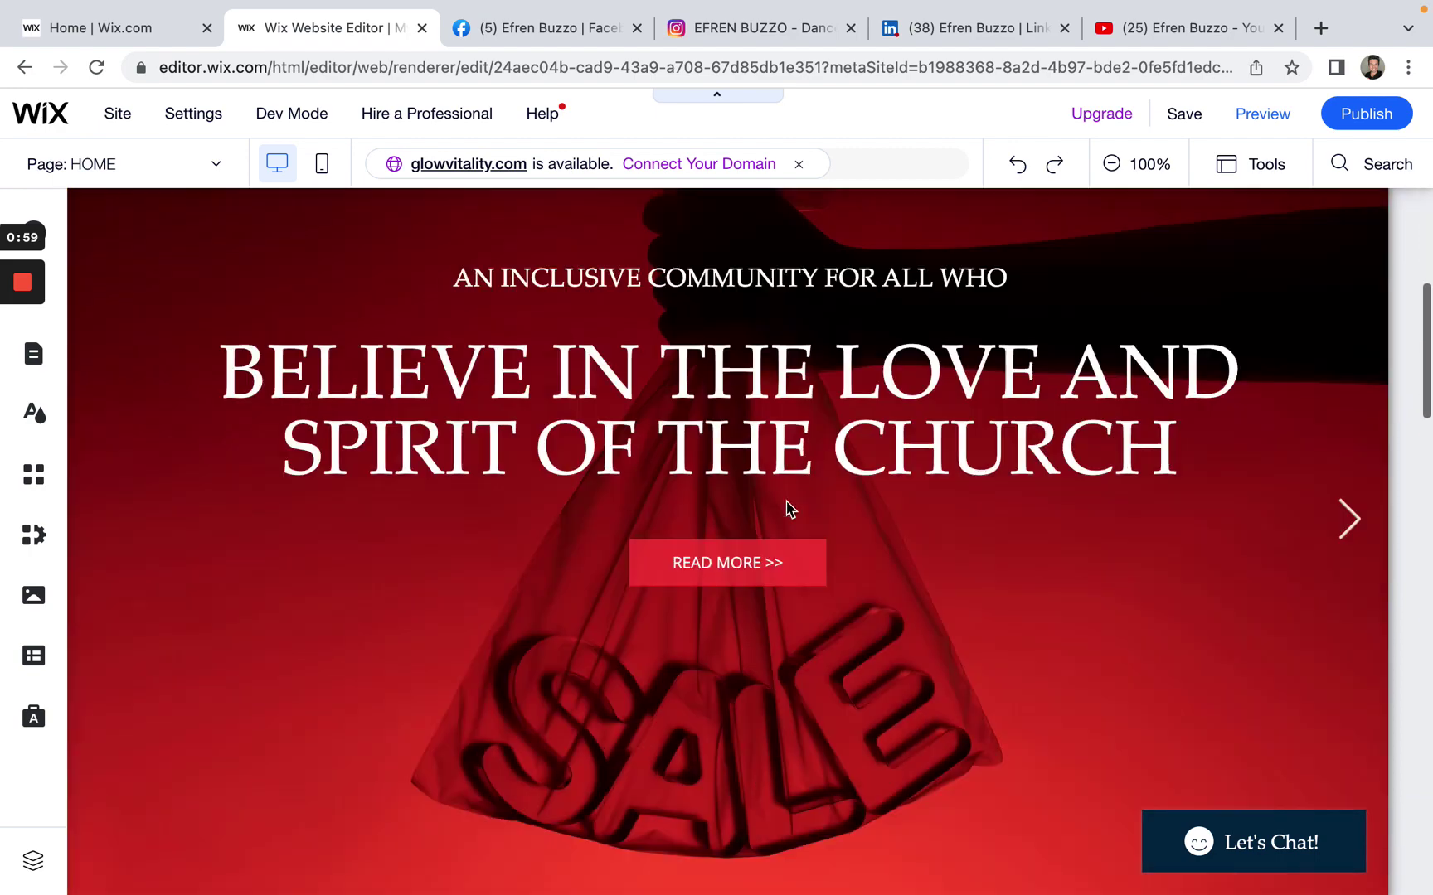
scroll(786, 502, down, 12)
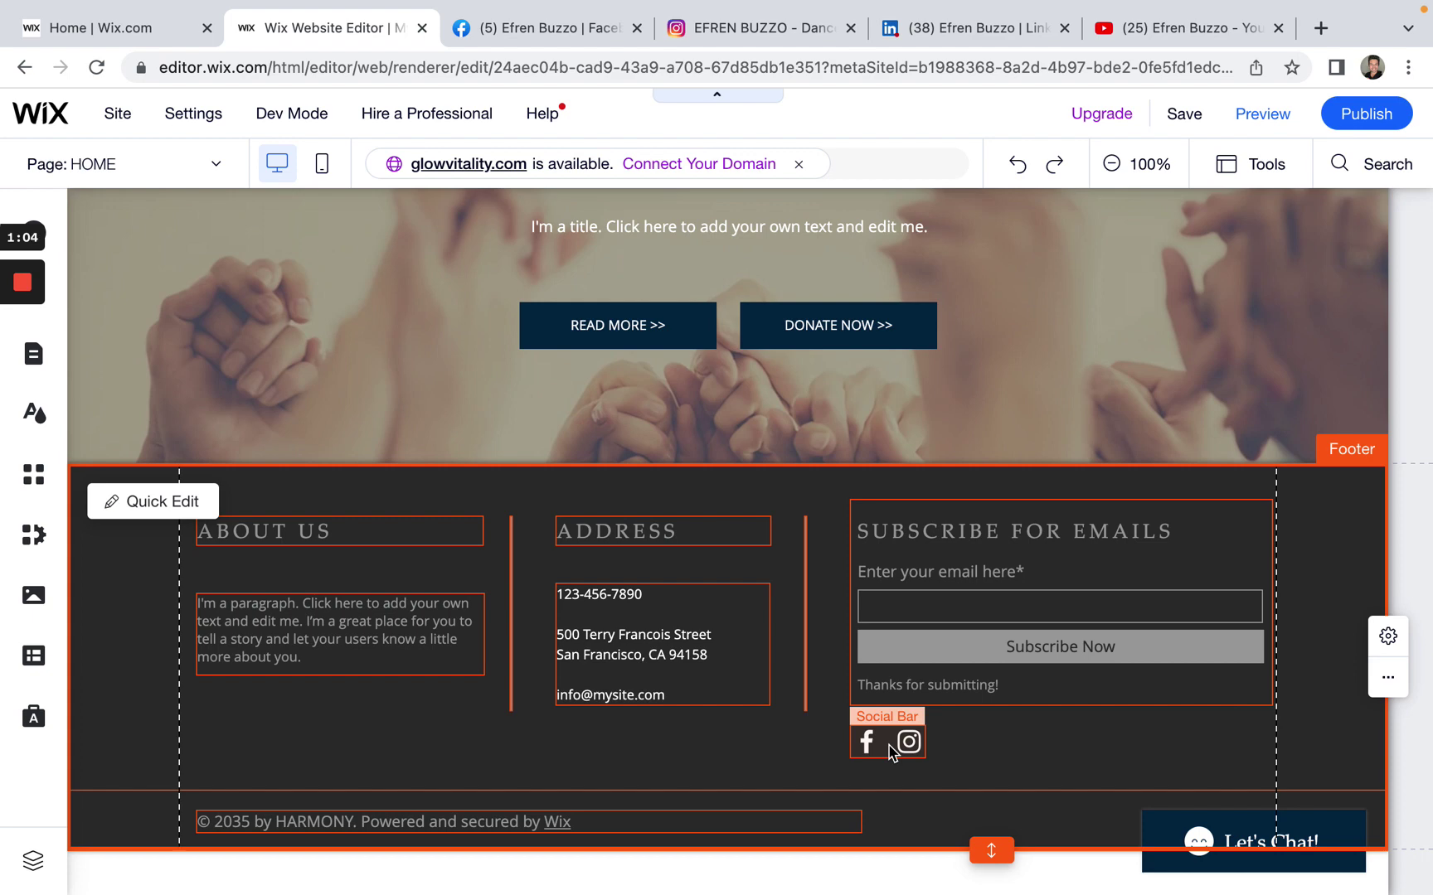
mouse_move(18, 297)
click(19, 378)
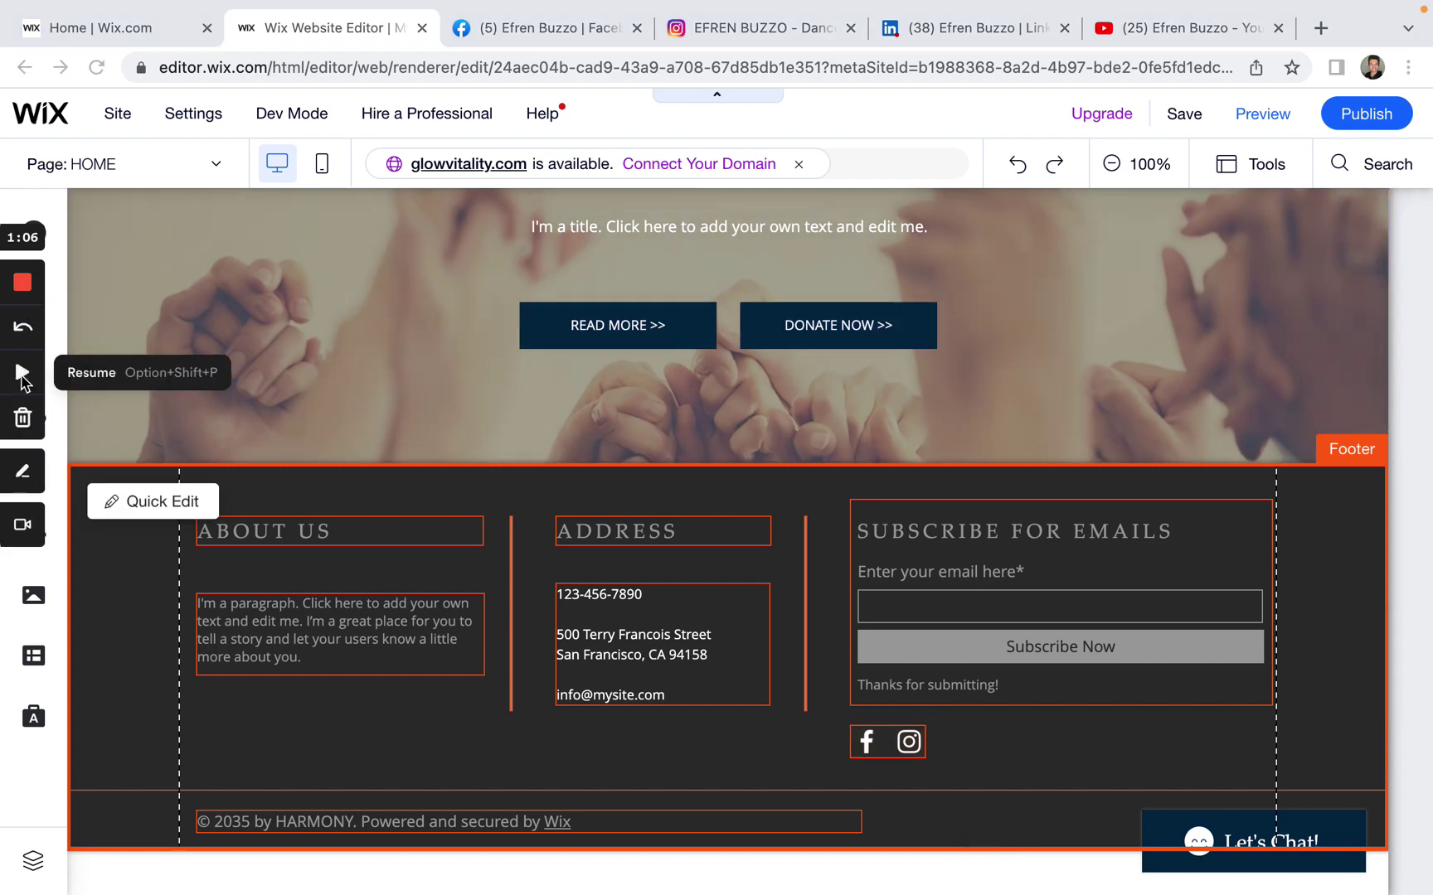
Select the social bar in the footer and open its social links settings
click(906, 749)
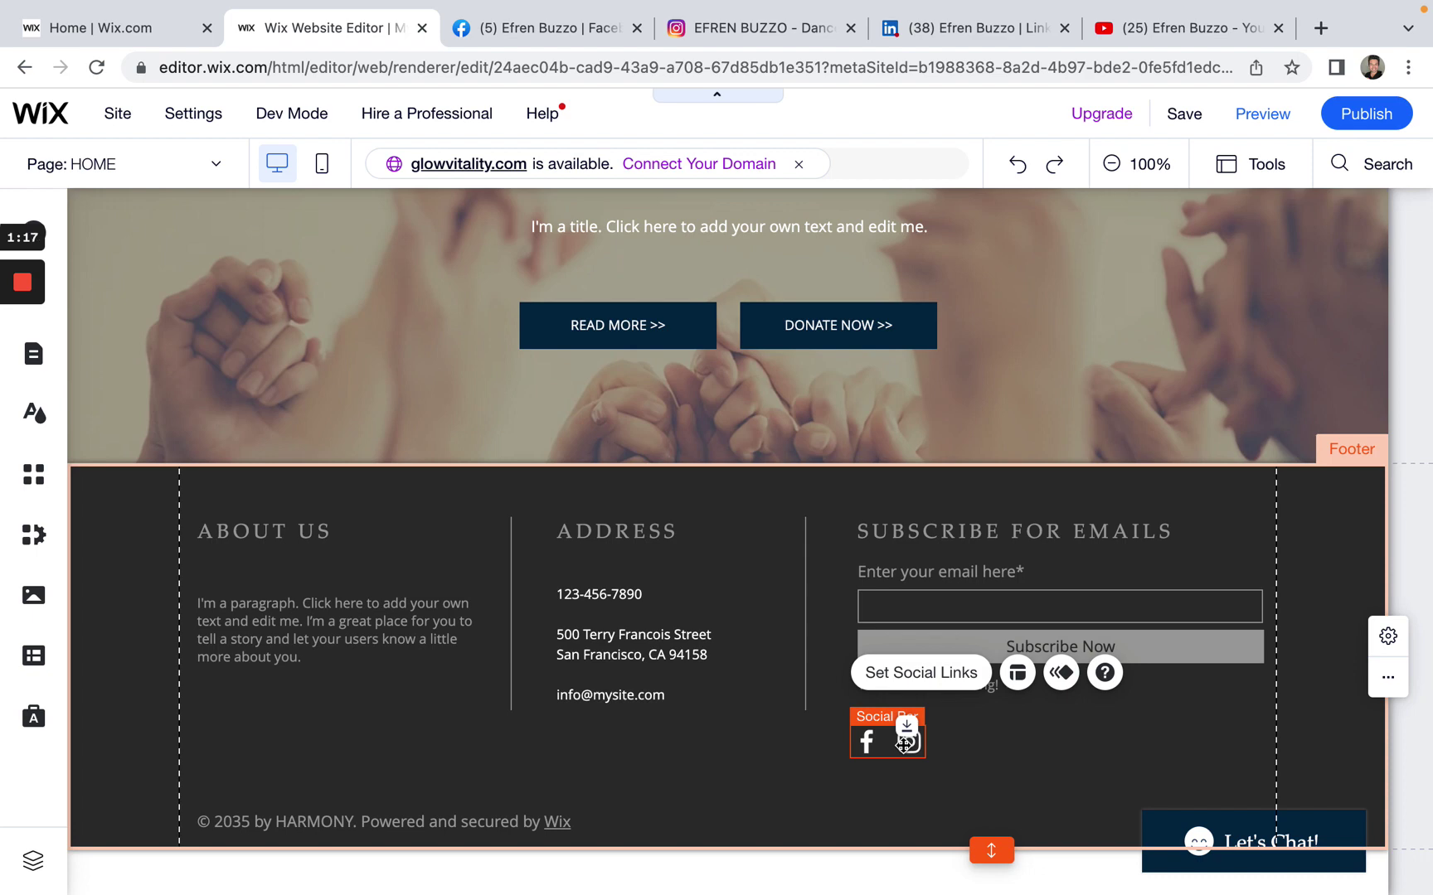
click(959, 679)
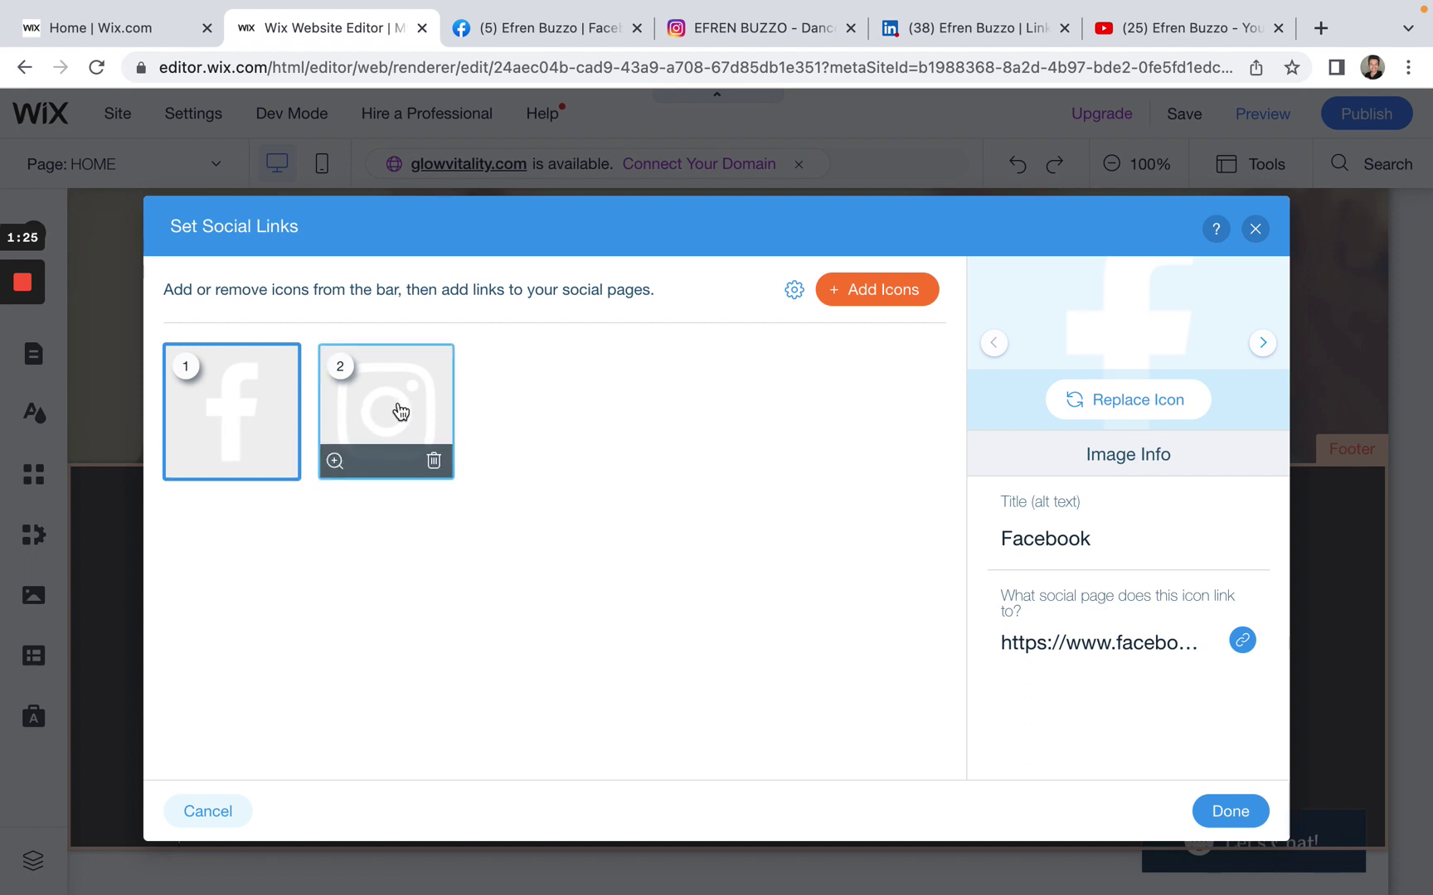
click(1255, 229)
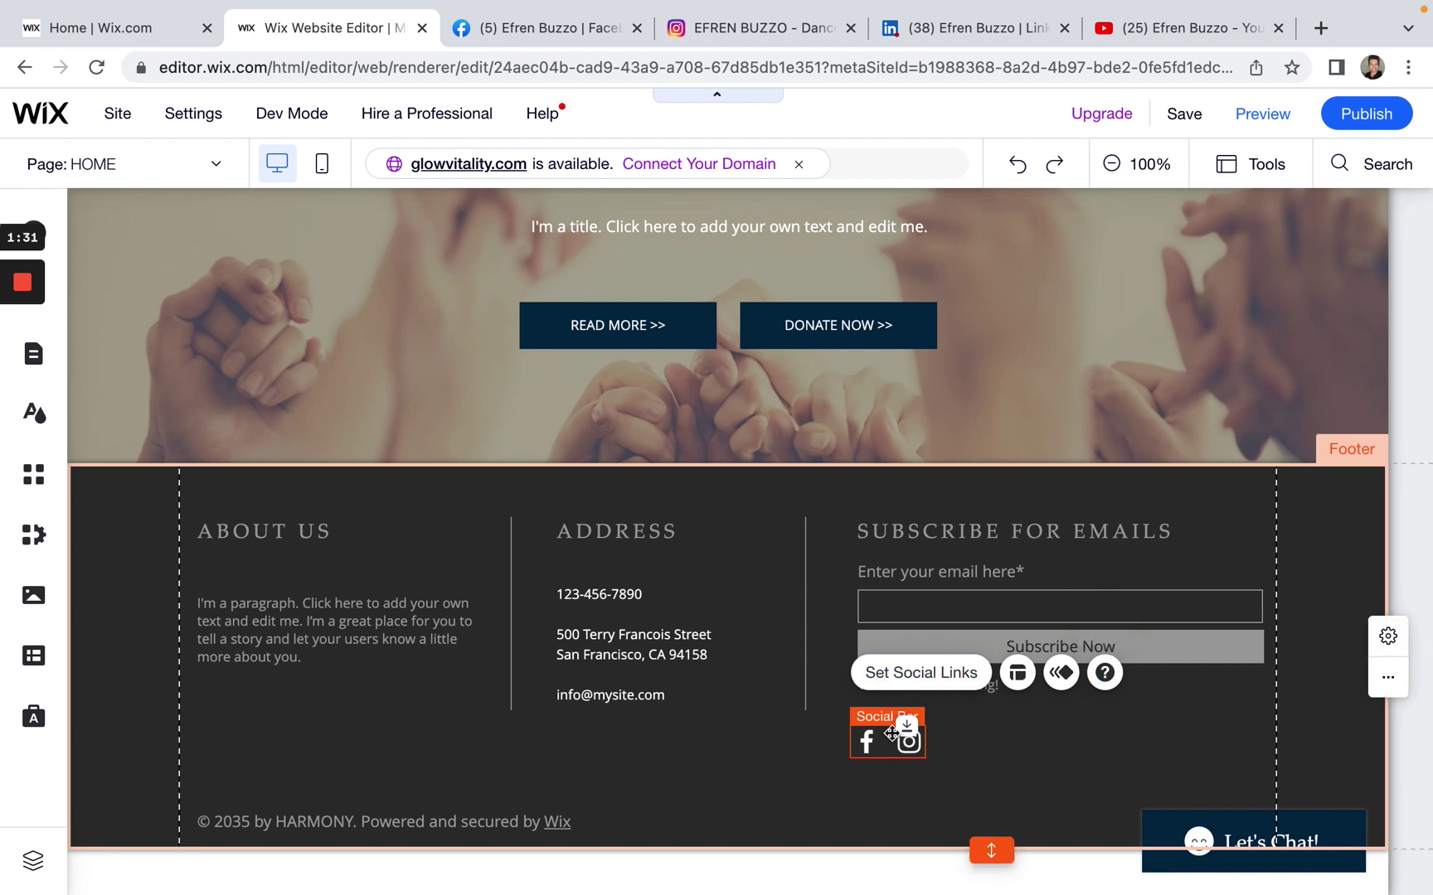
click(921, 672)
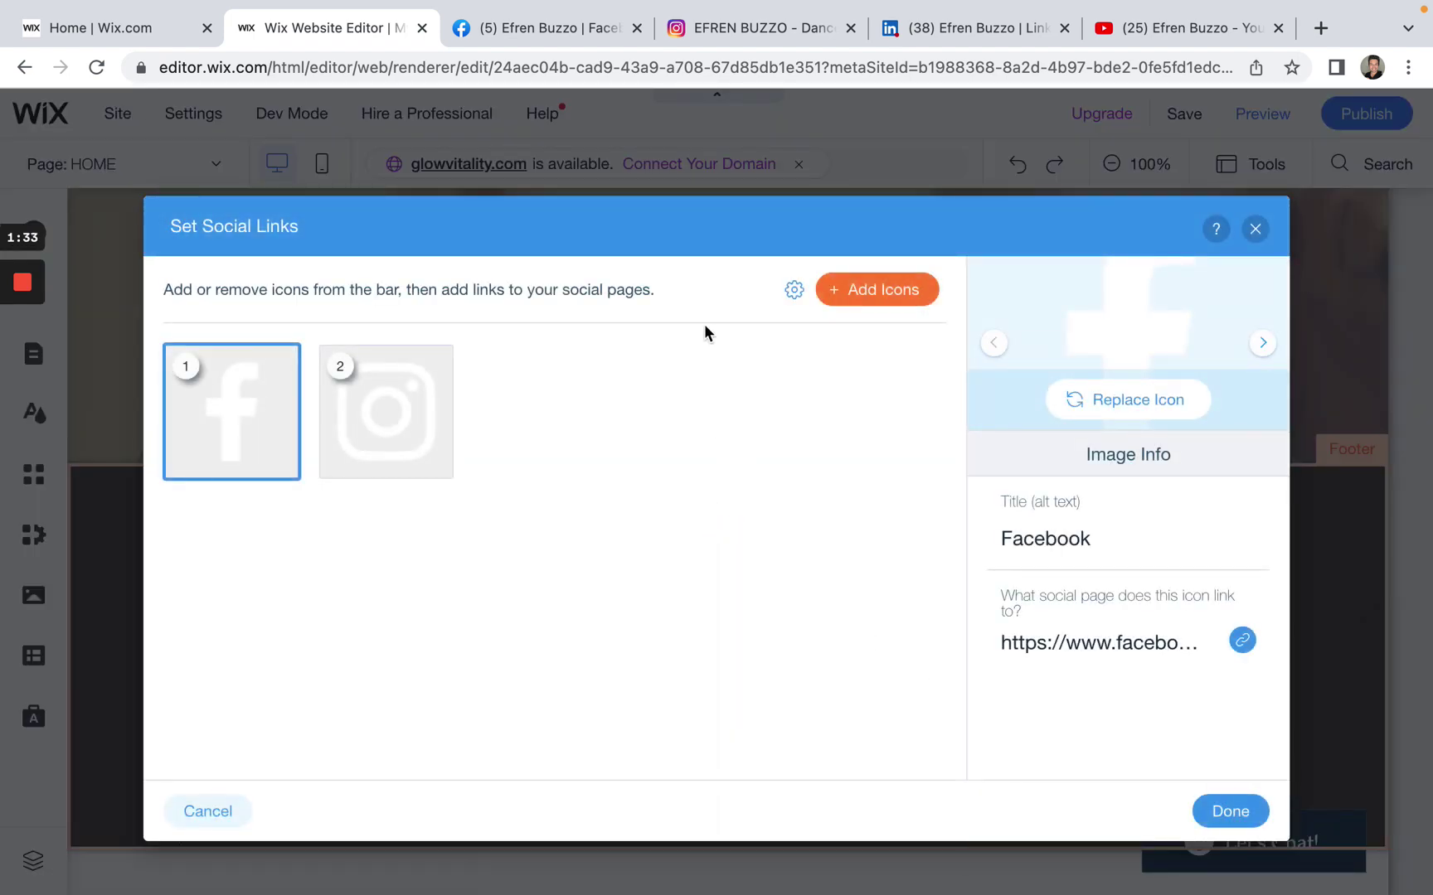
Open the icon library for the social bar and browse the available social media icons
click(884, 300)
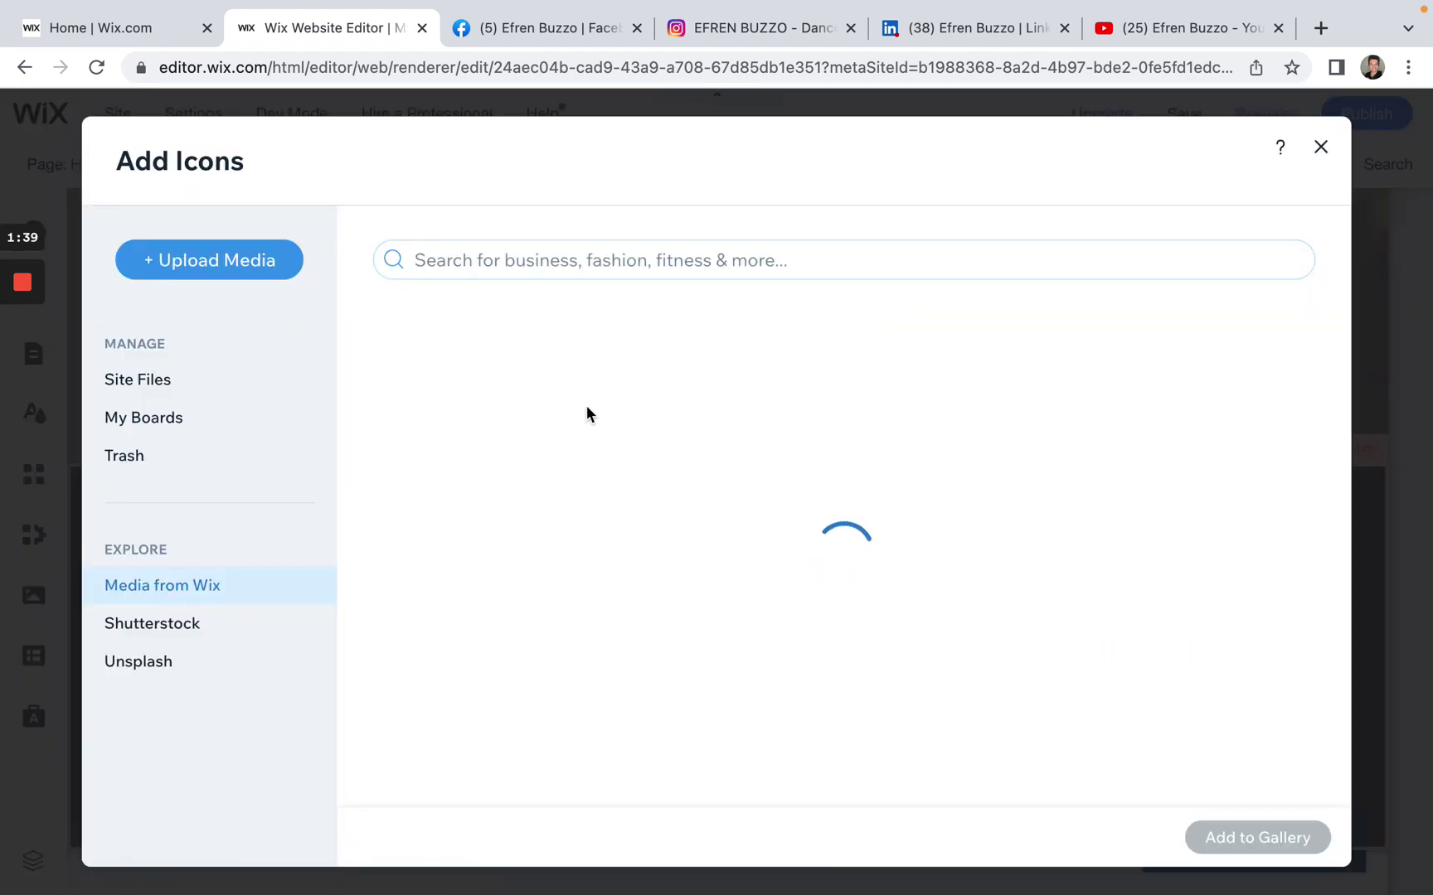
scroll(698, 655, down, 2)
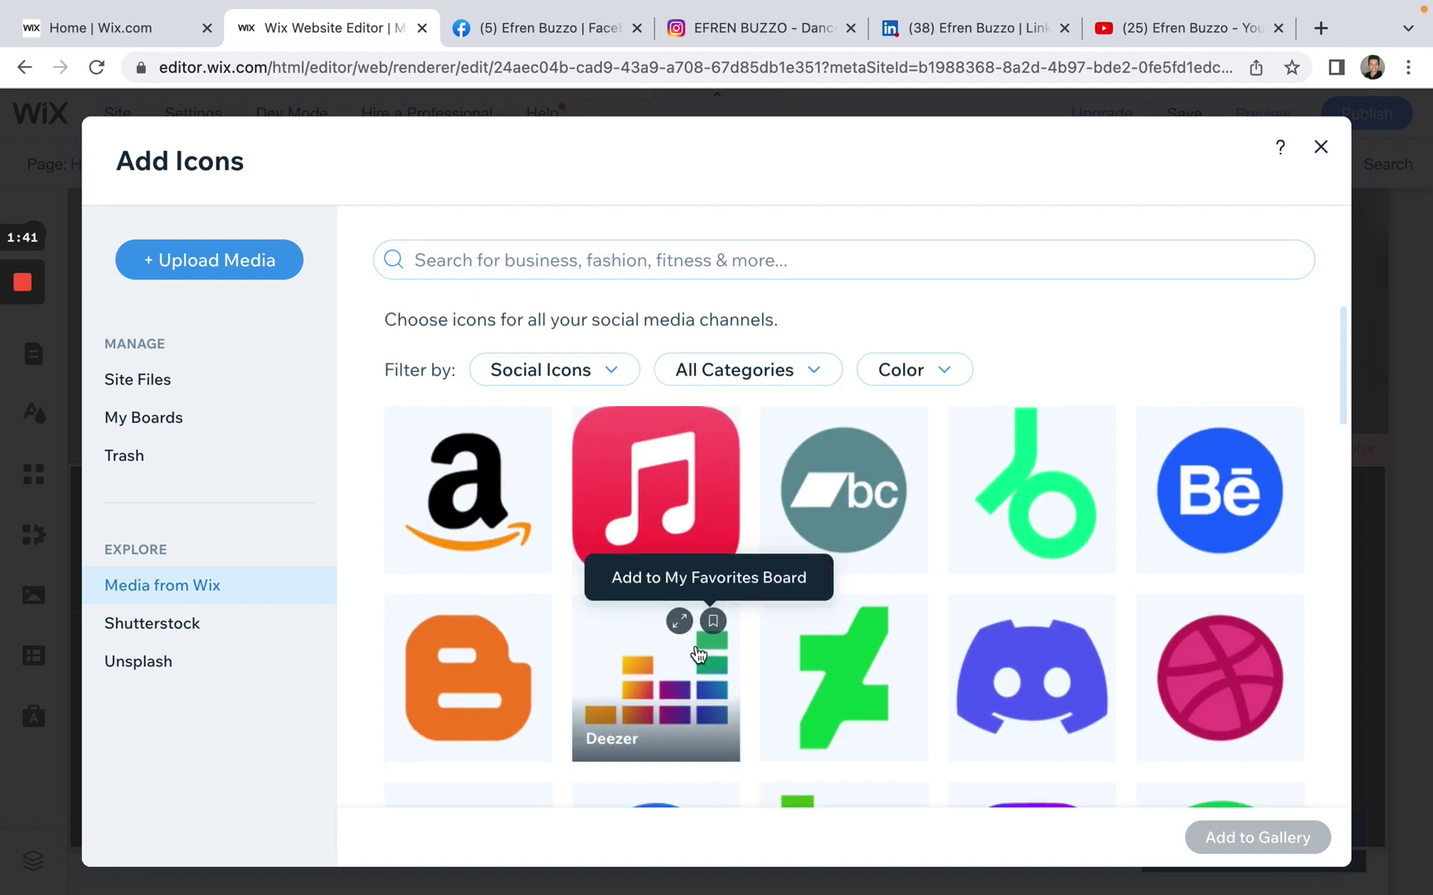
scroll(698, 655, down, 2)
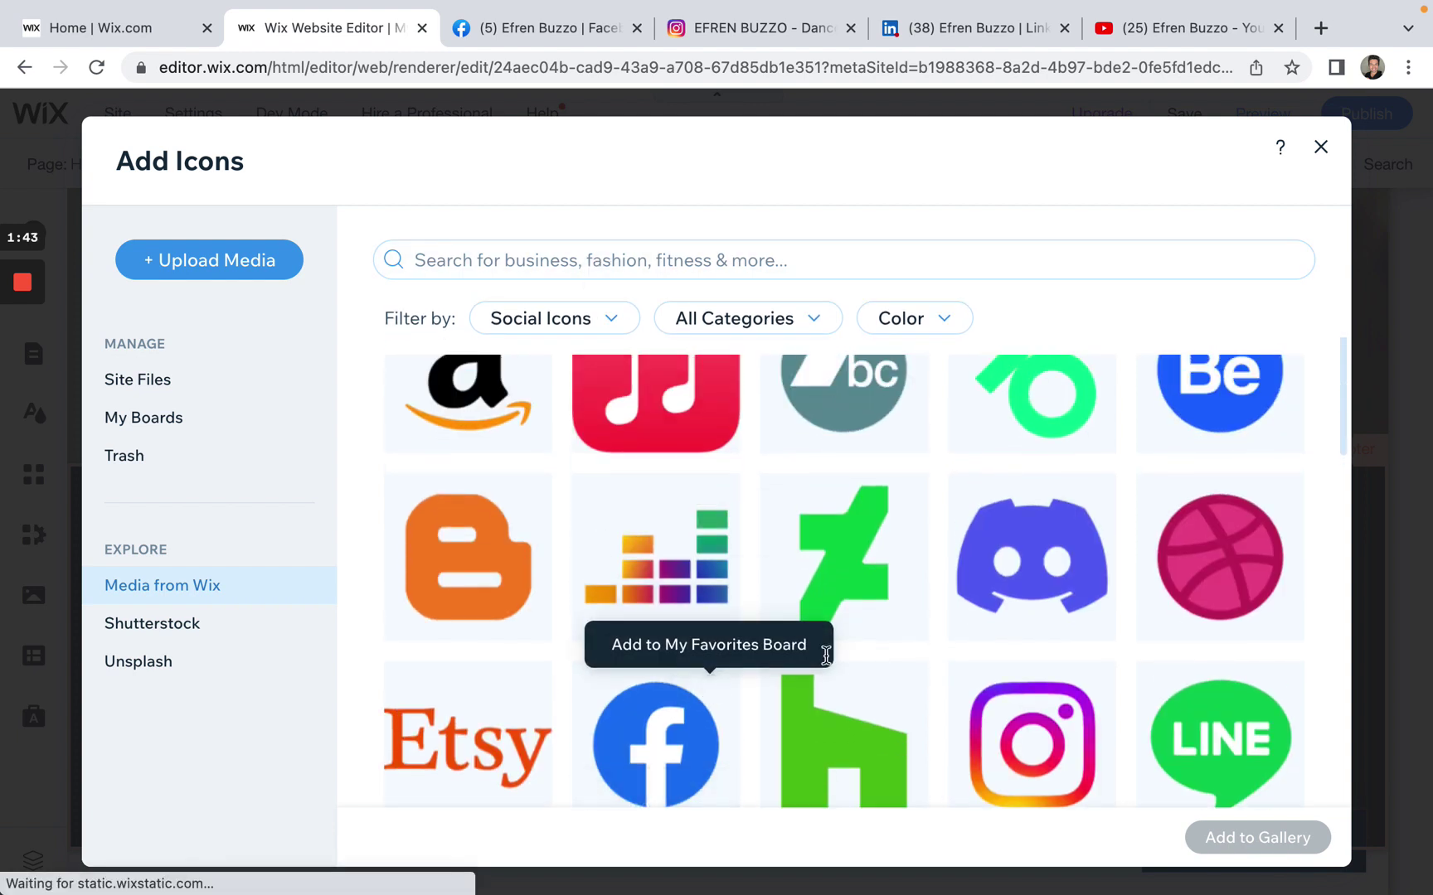
scroll(983, 661, down, 1)
scroll(981, 661, down, 5)
scroll(979, 659, down, 6)
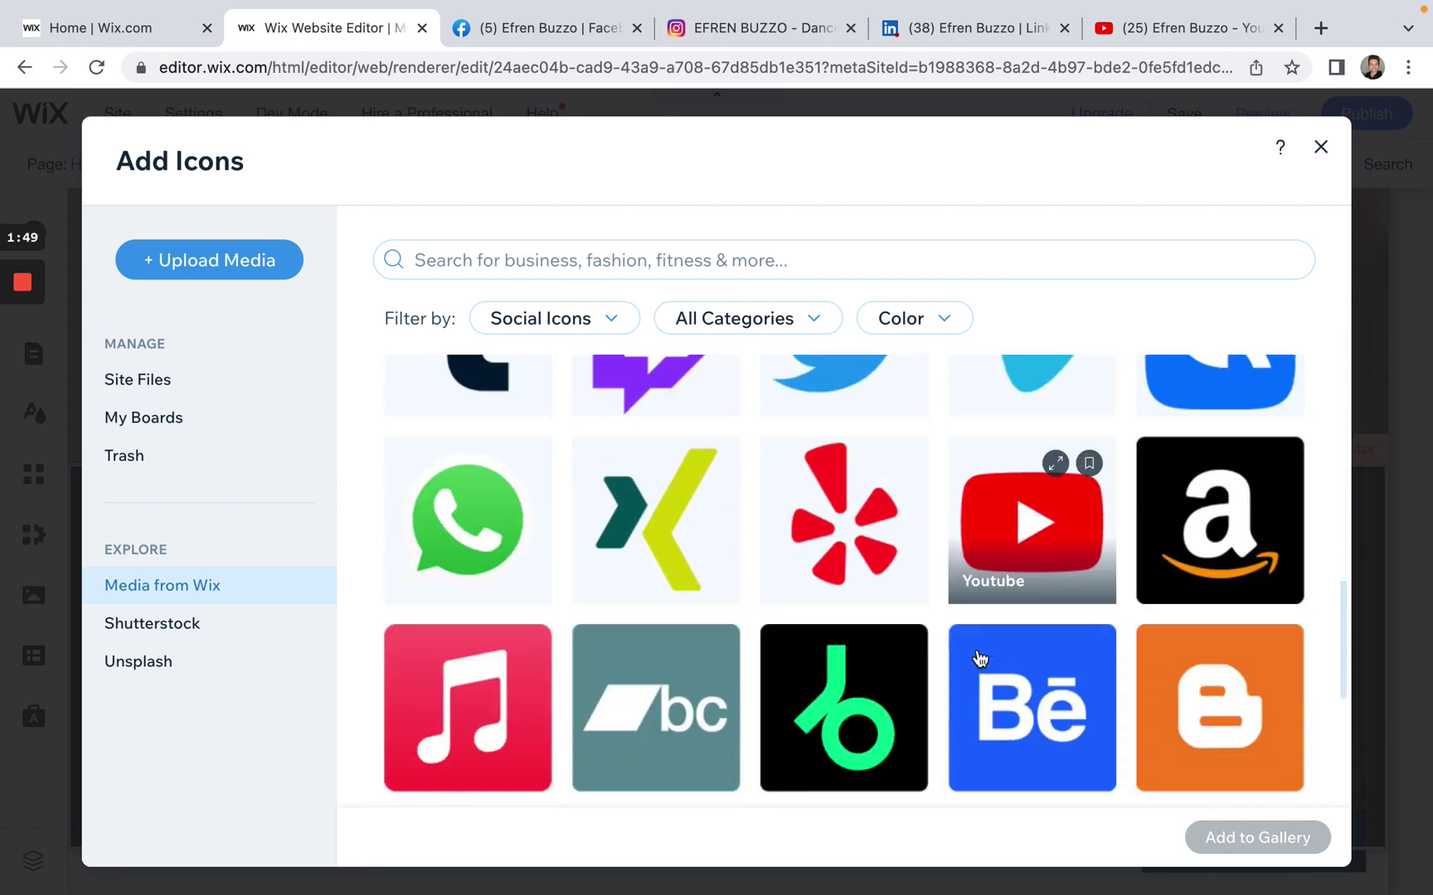
scroll(979, 659, down, 1)
scroll(979, 659, down, 3)
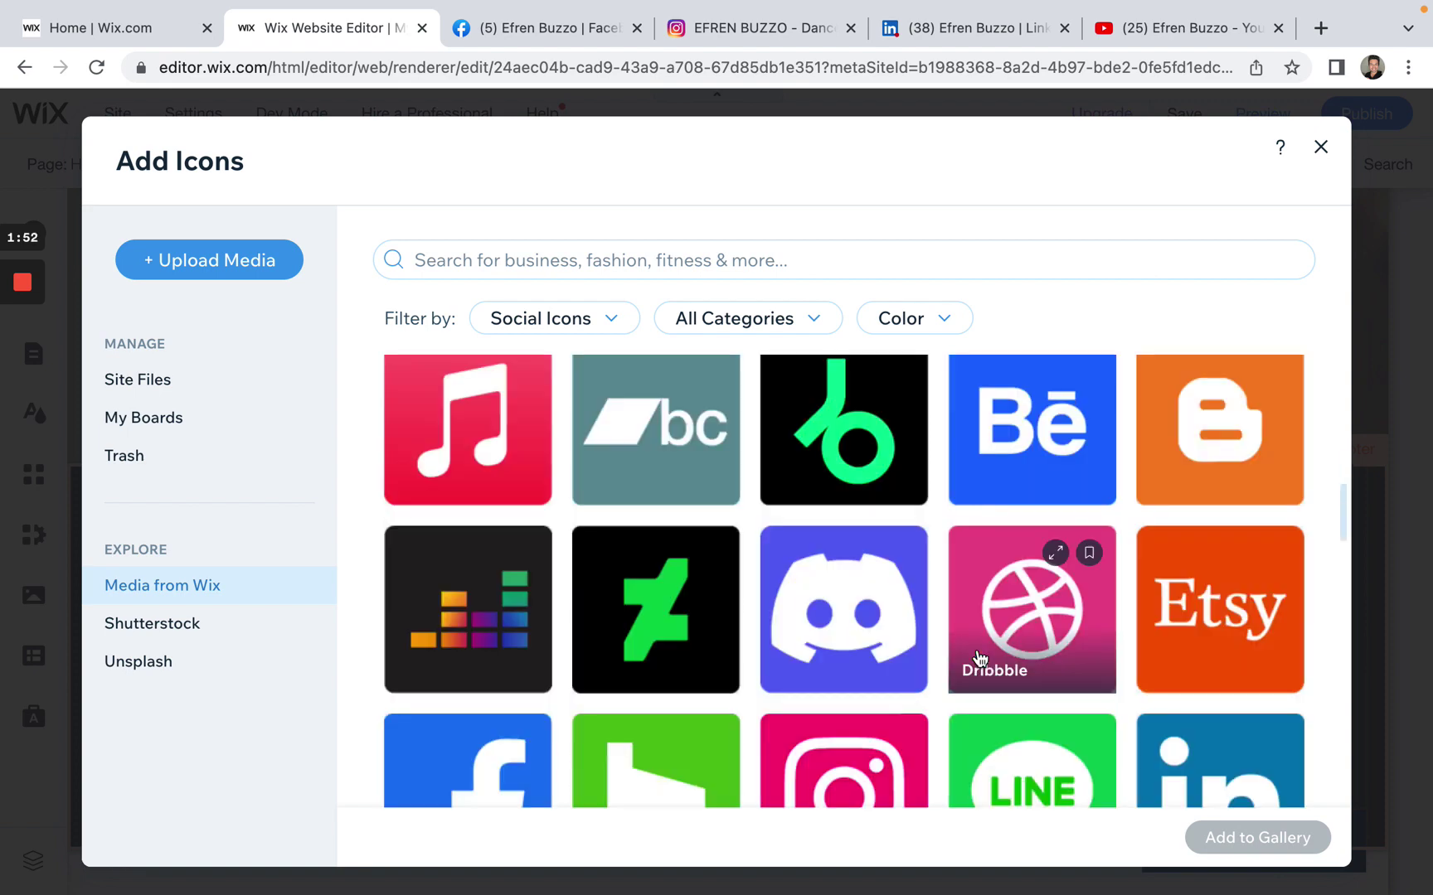
scroll(979, 659, down, 1)
scroll(808, 638, up, 6)
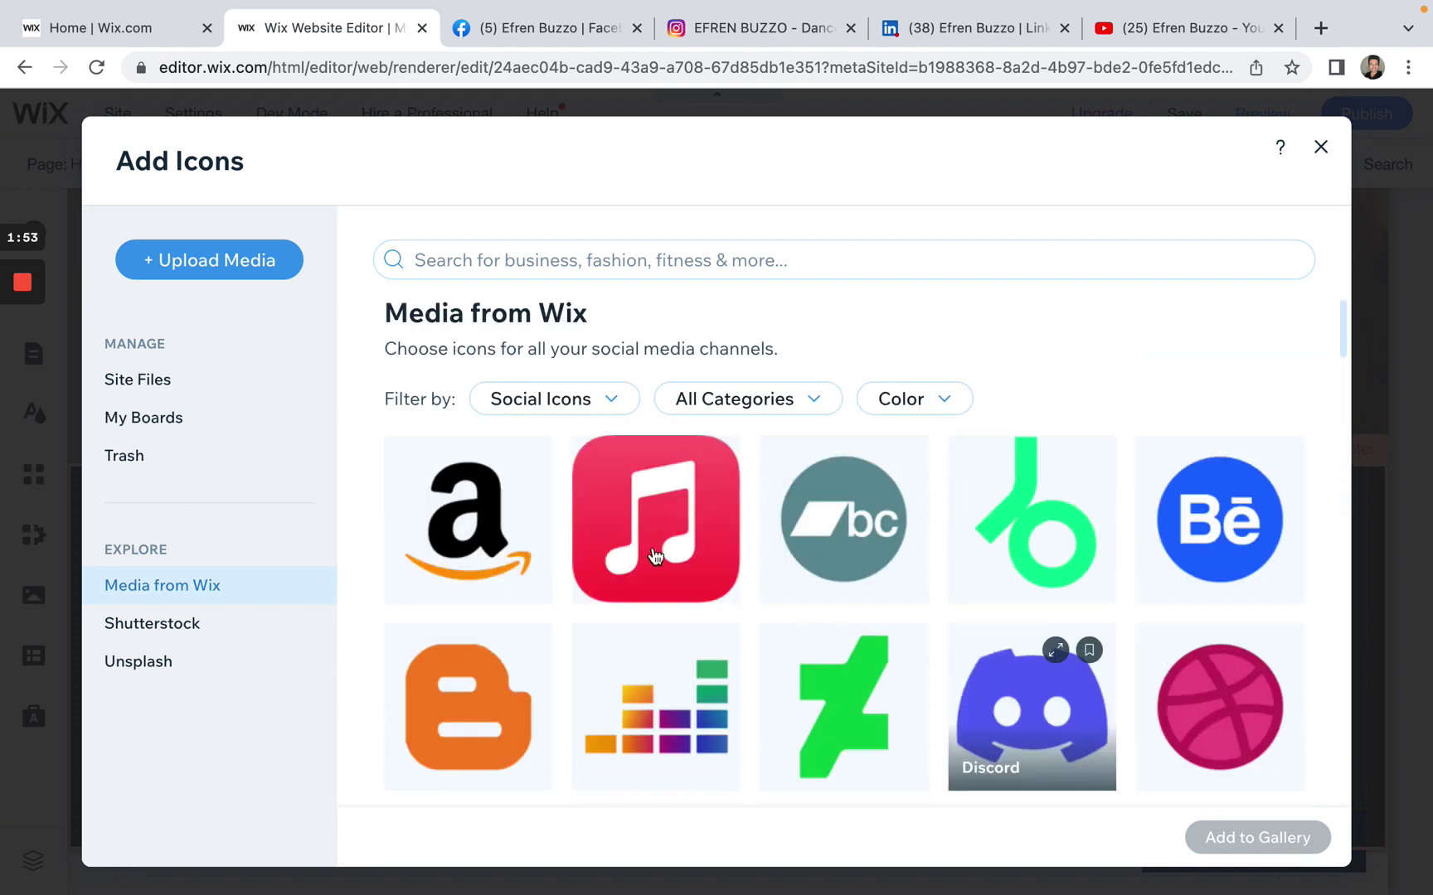
Search the icon library for "youtube" and add the white circular YouTube icon to the social bar
click(594, 257)
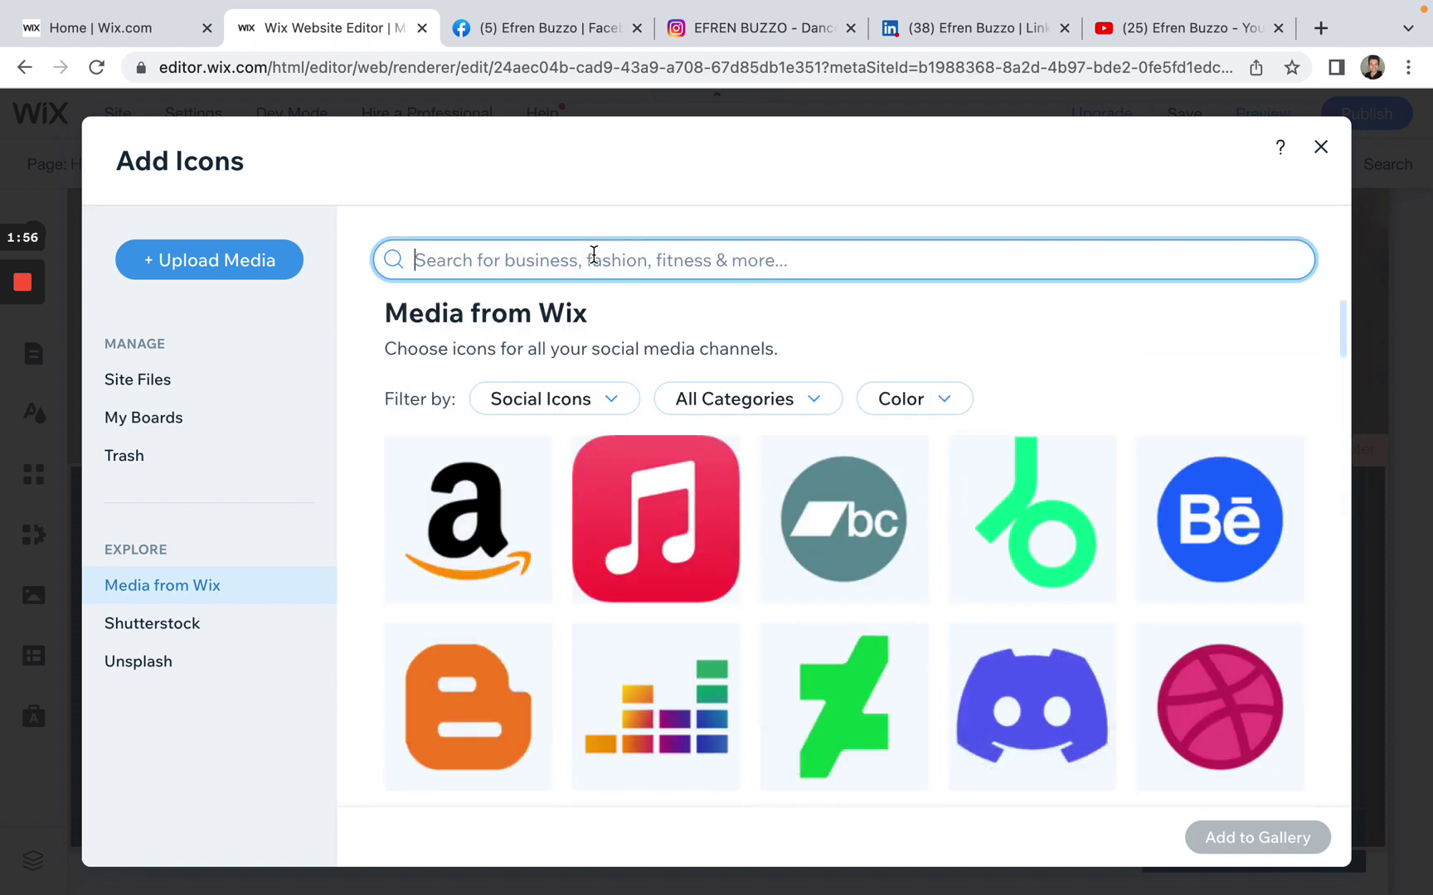
text(youtube)
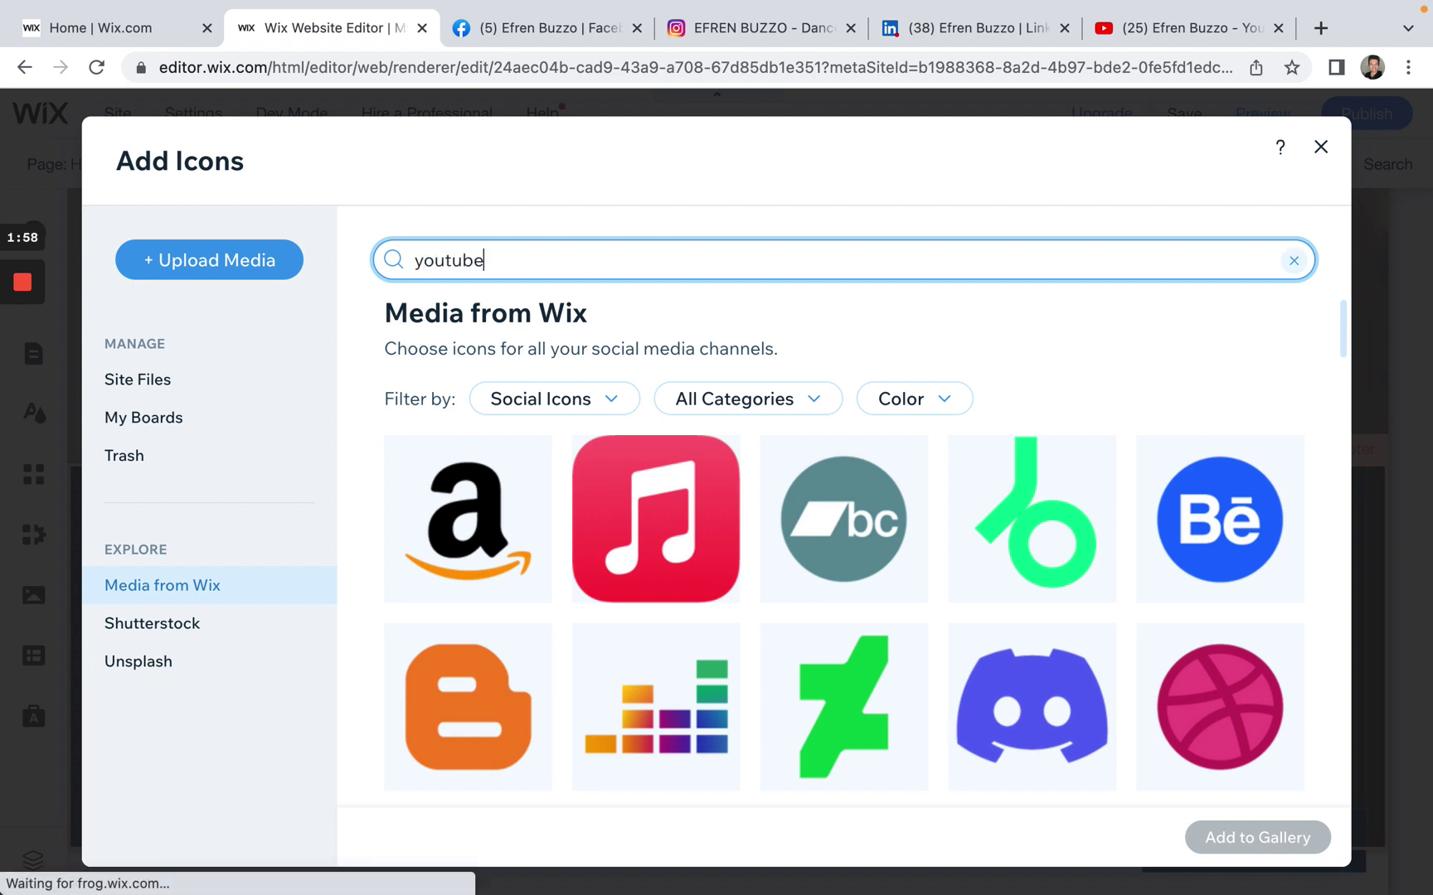
key(Return)
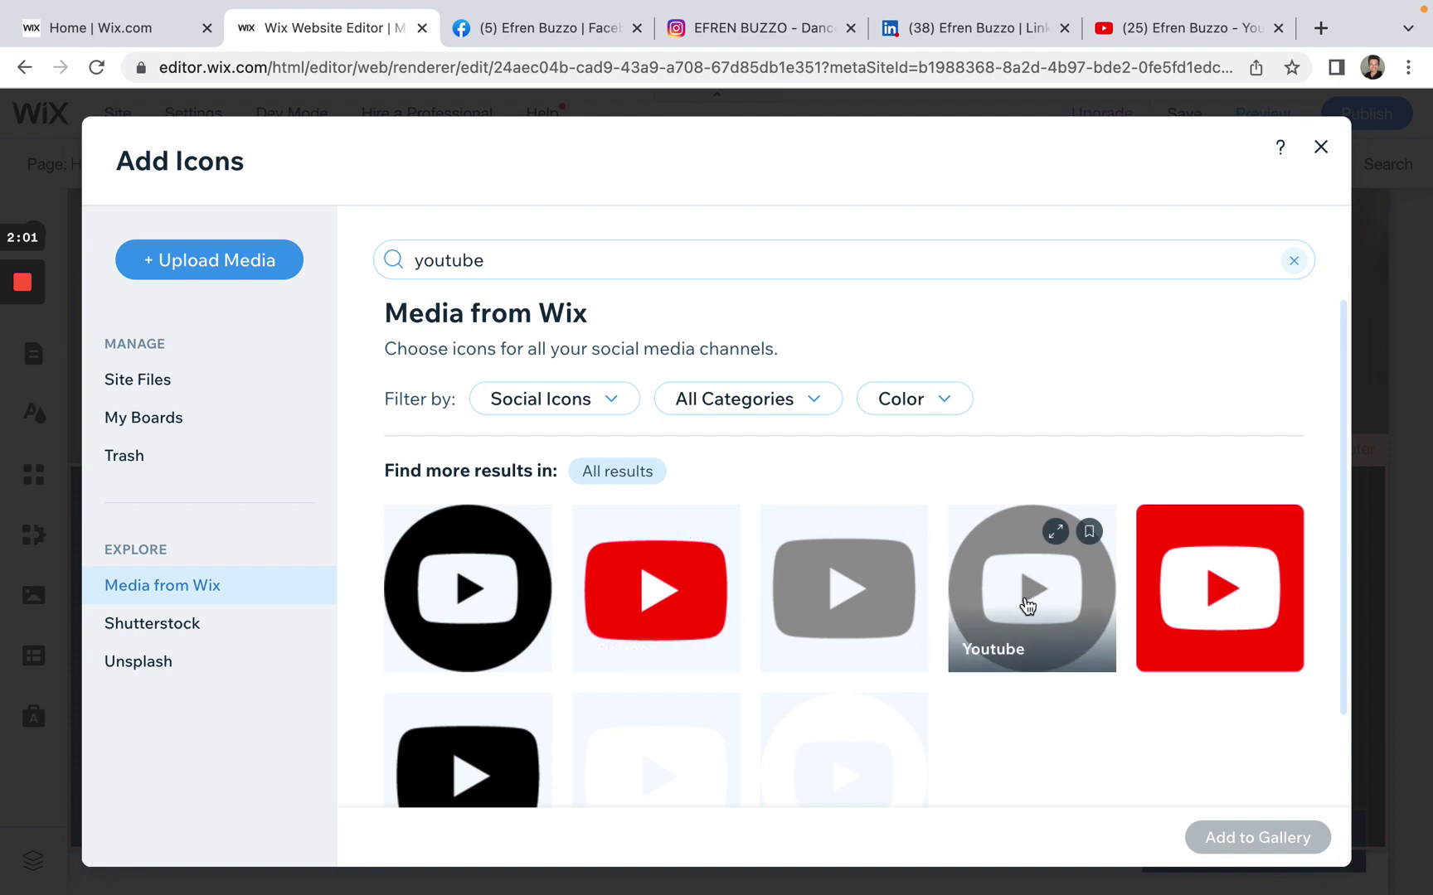
click(1028, 607)
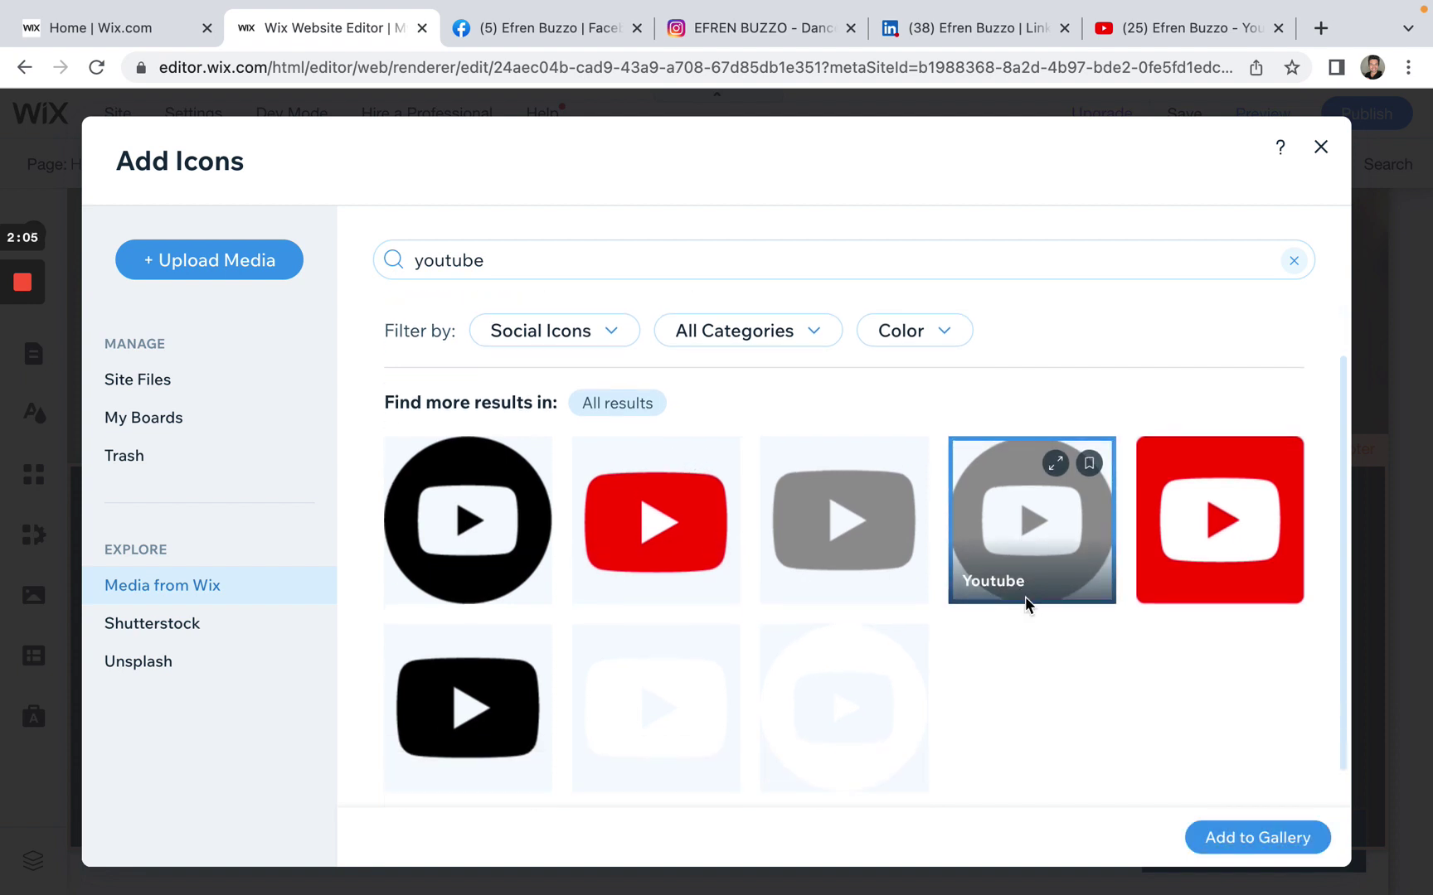
scroll(953, 622, down, 2)
click(821, 661)
click(1211, 838)
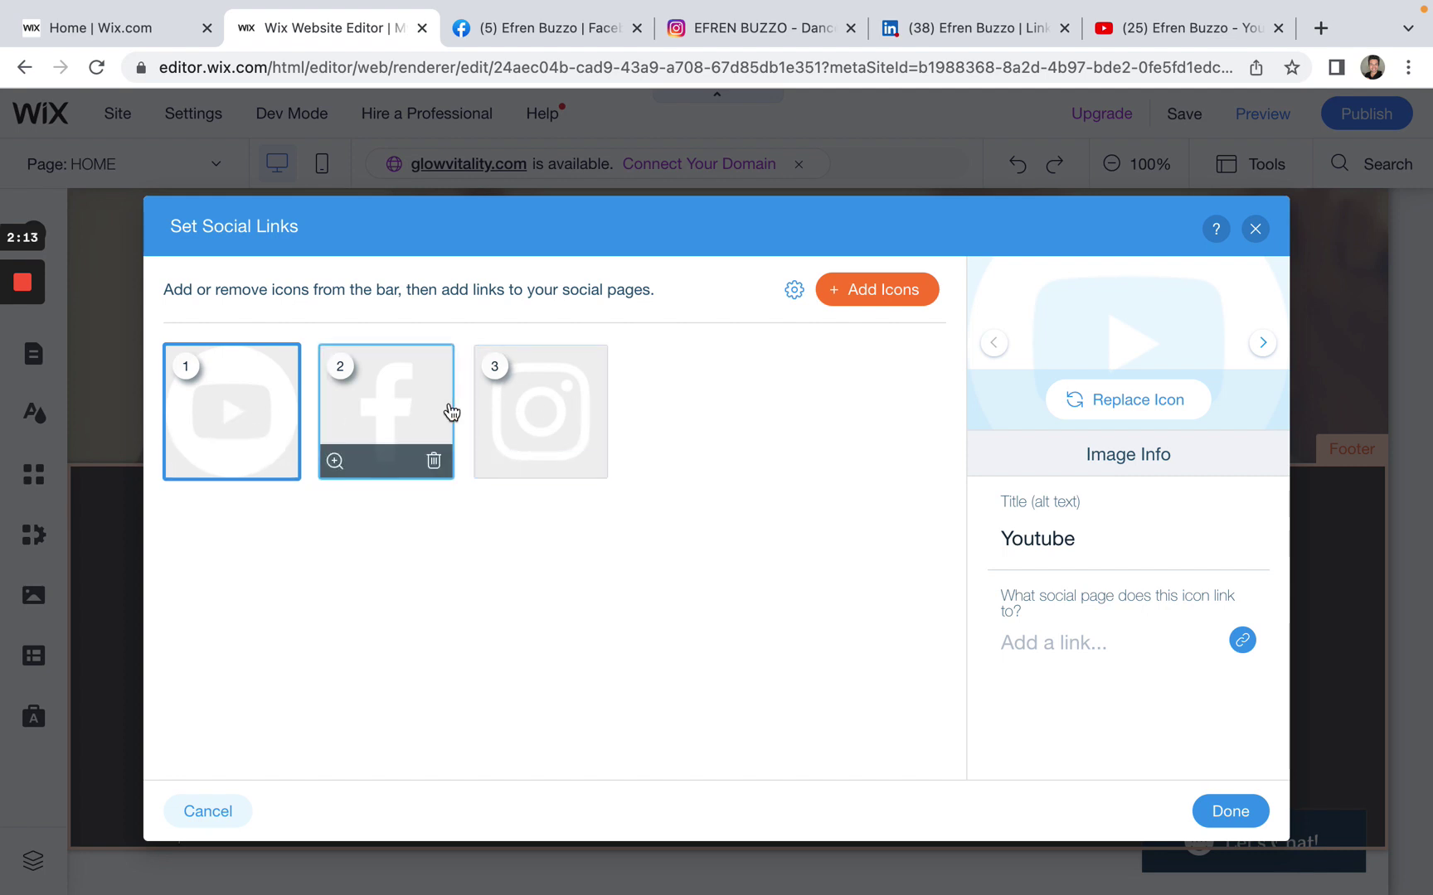
Try the grey circular YouTube icon from a "youtube" search in the social bar and remove it again
click(870, 301)
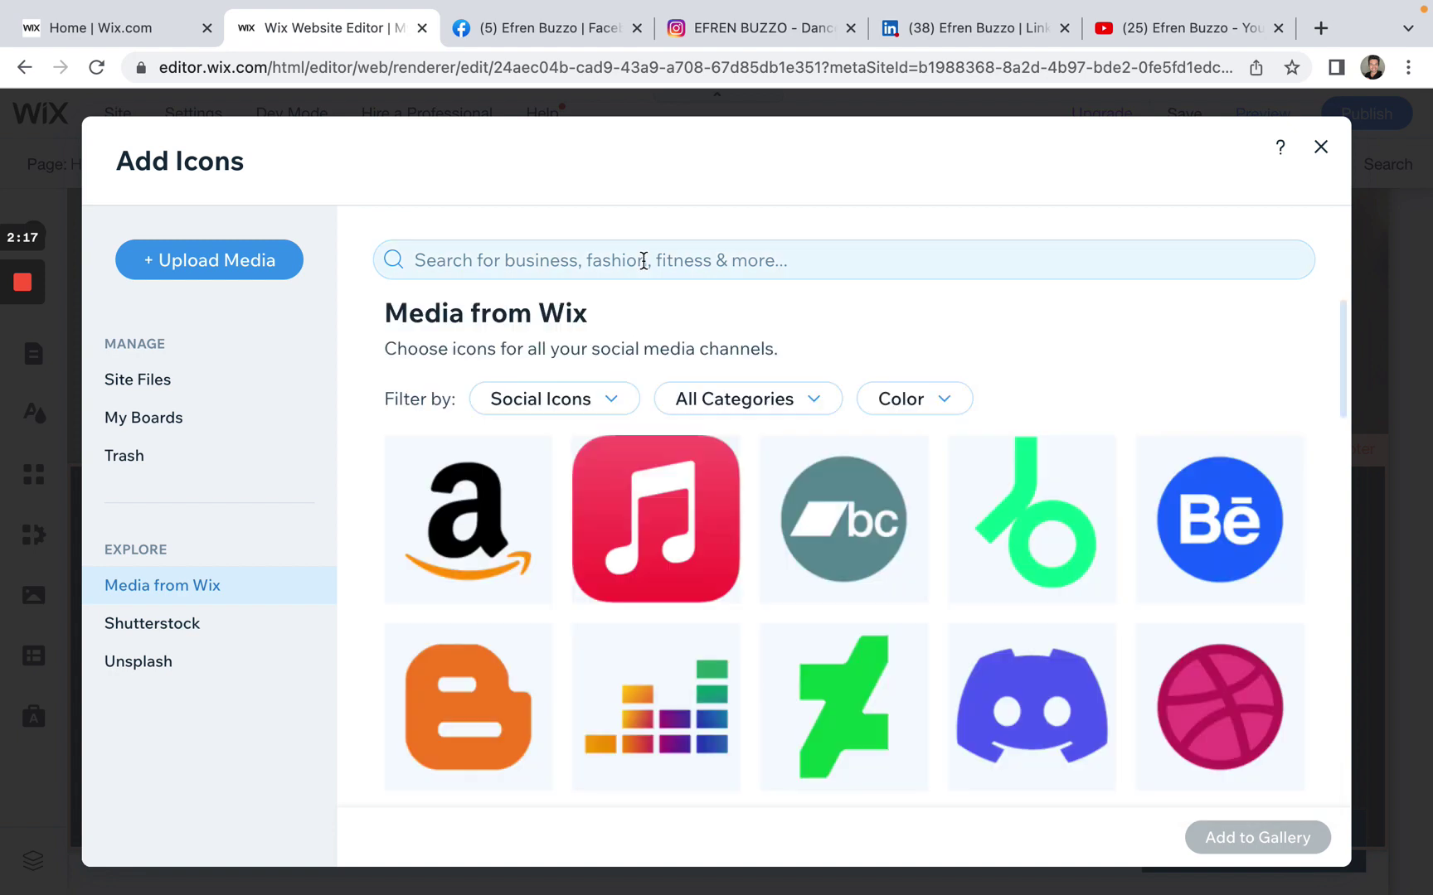
text(youtu)
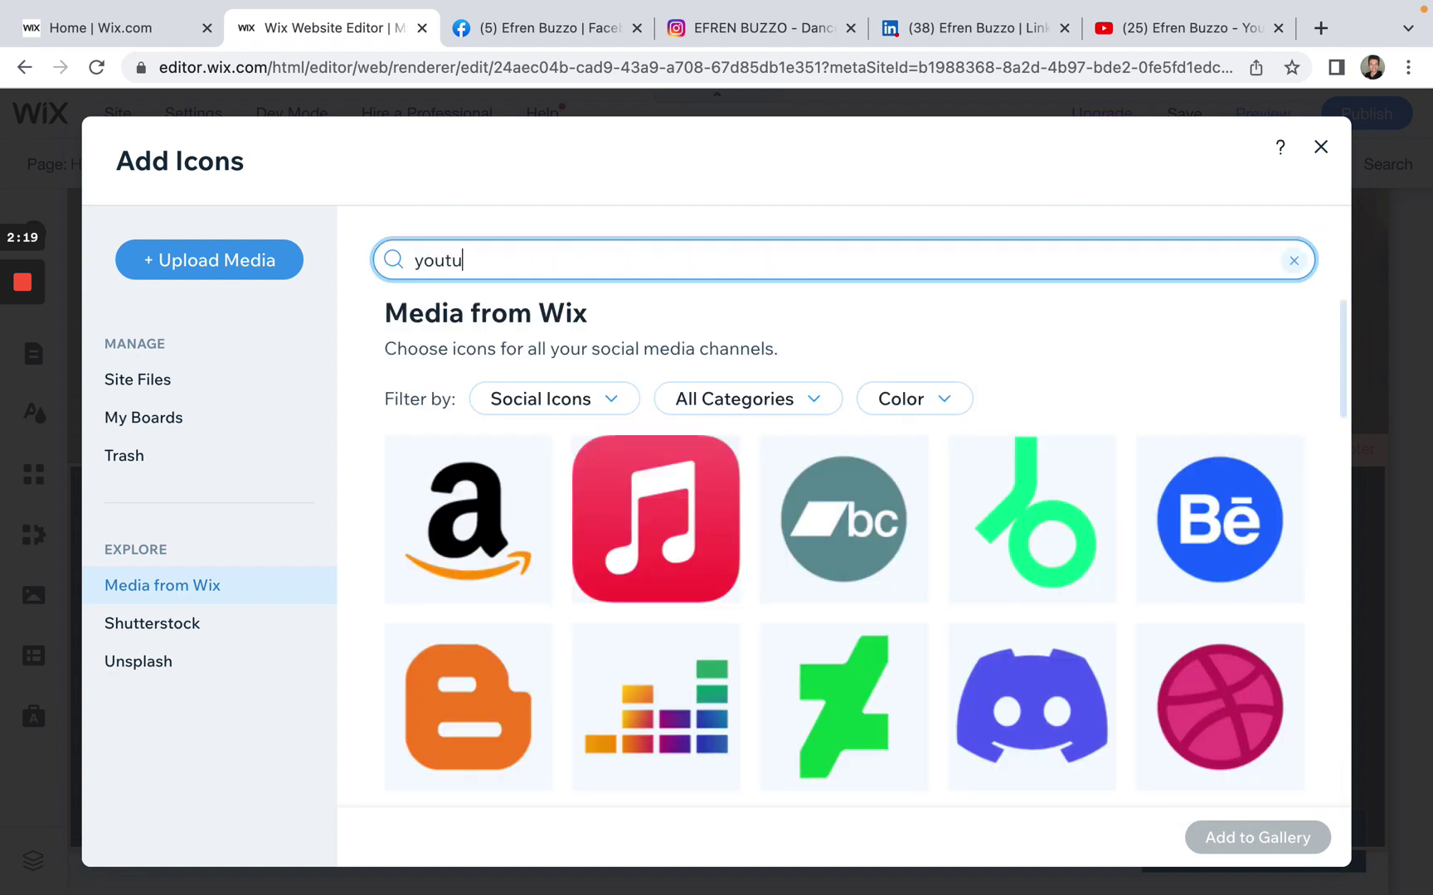
text(be)
key(Return)
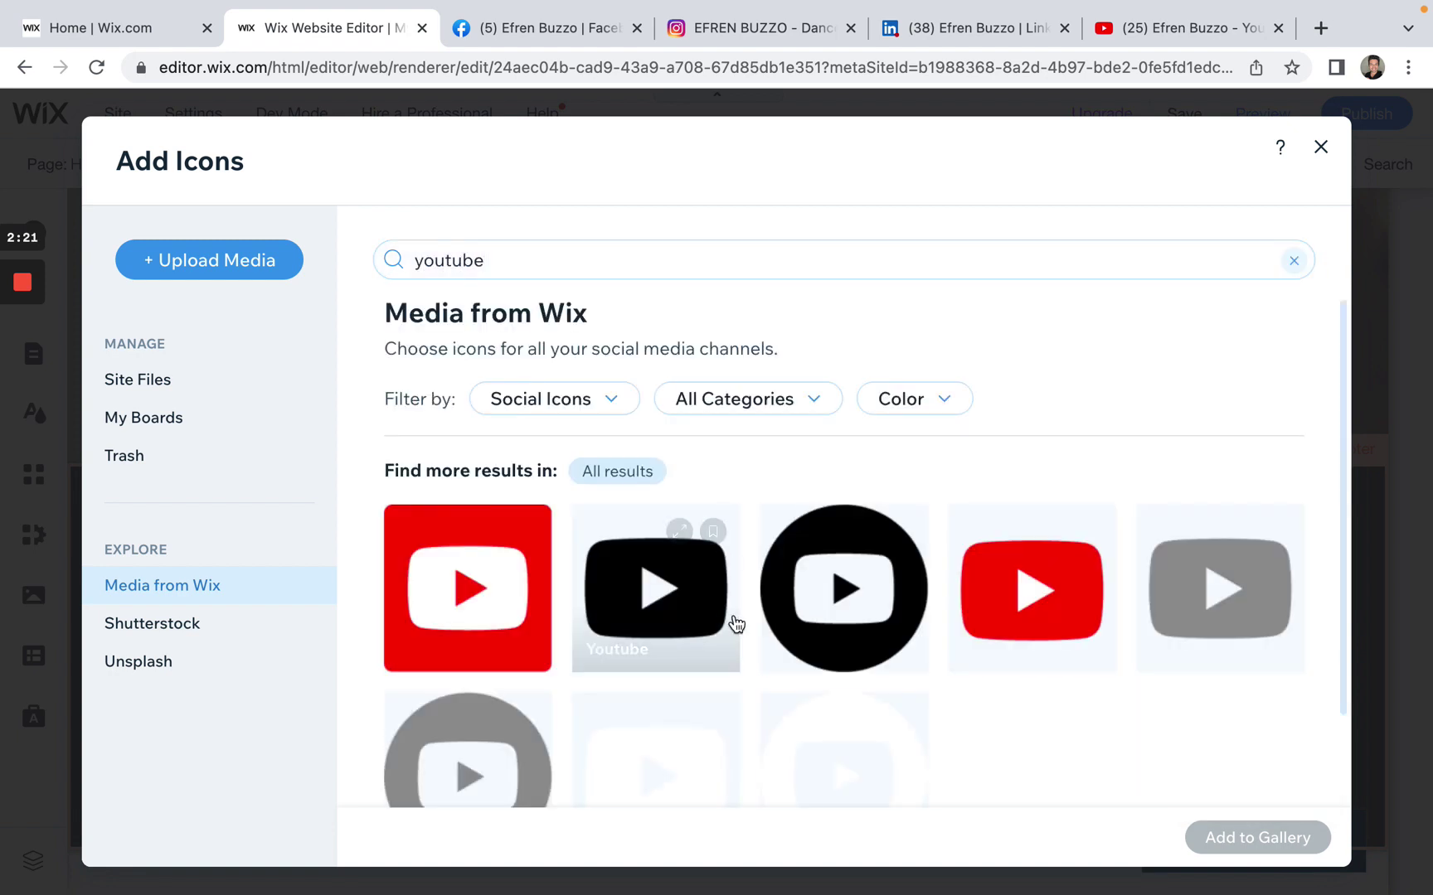
scroll(737, 623, down, 1)
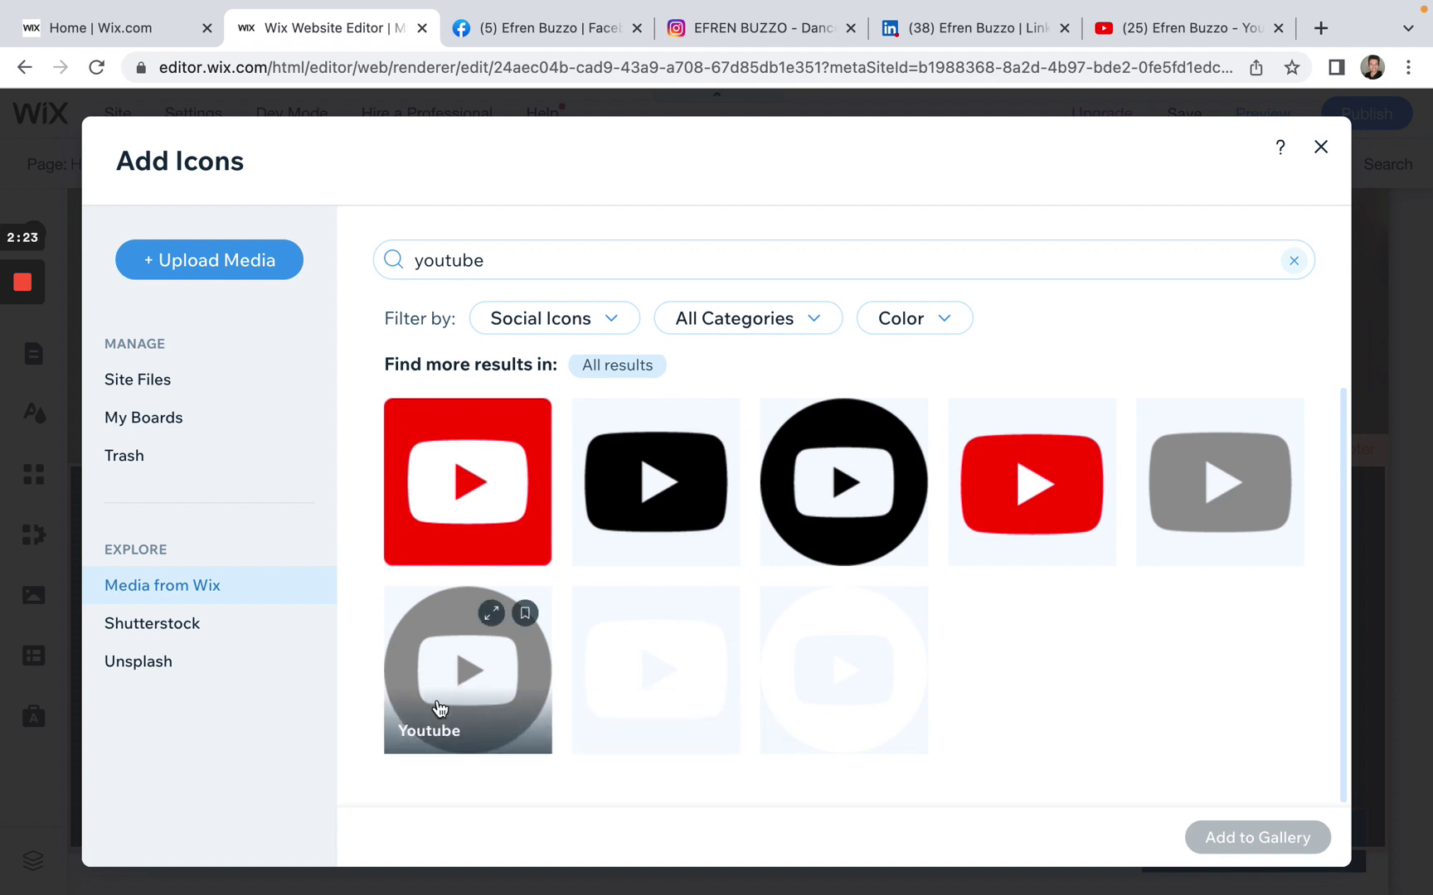
click(425, 693)
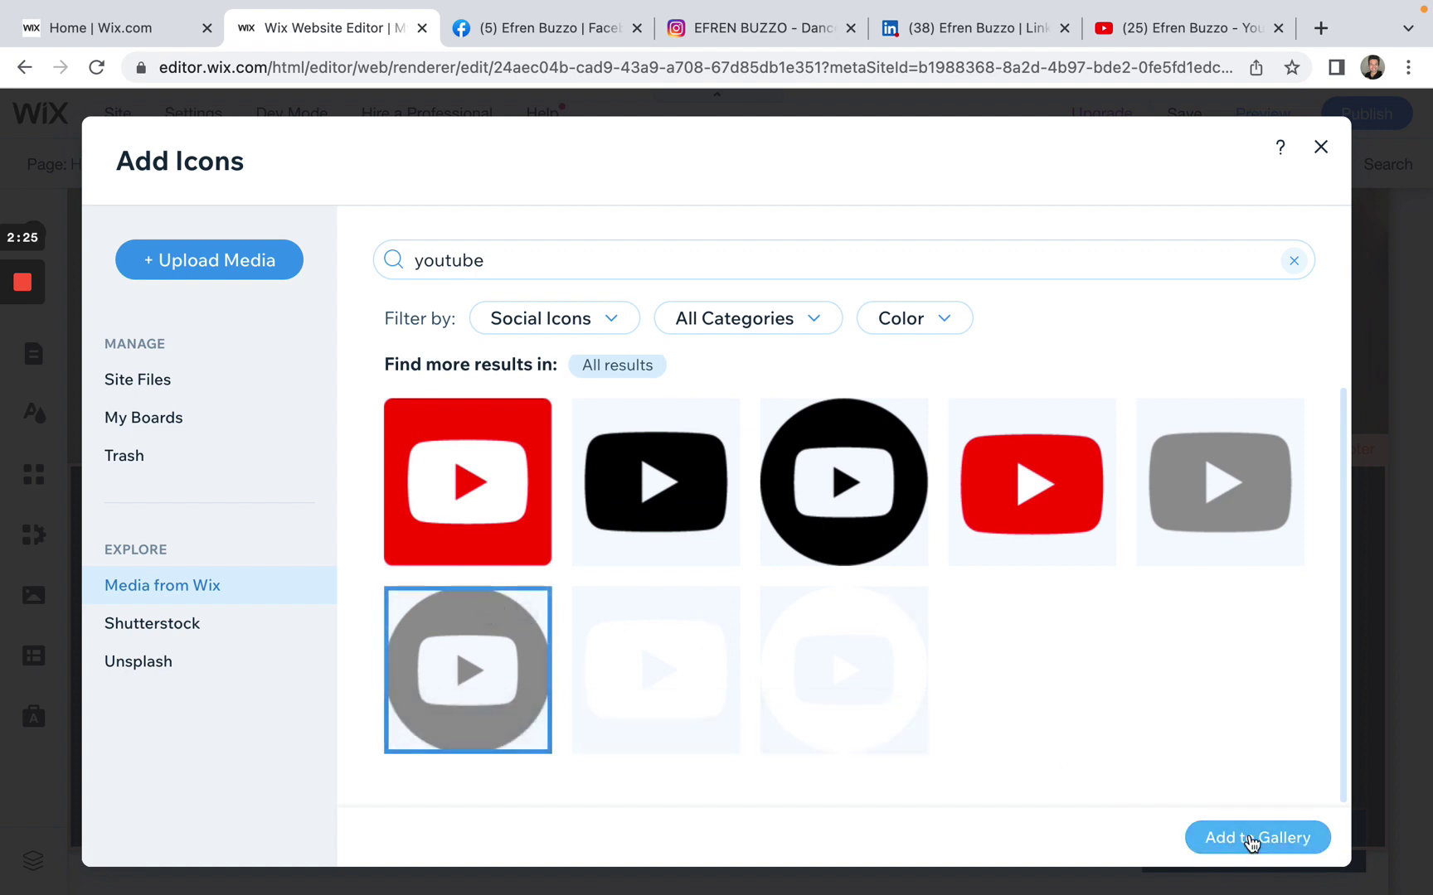
click(1248, 838)
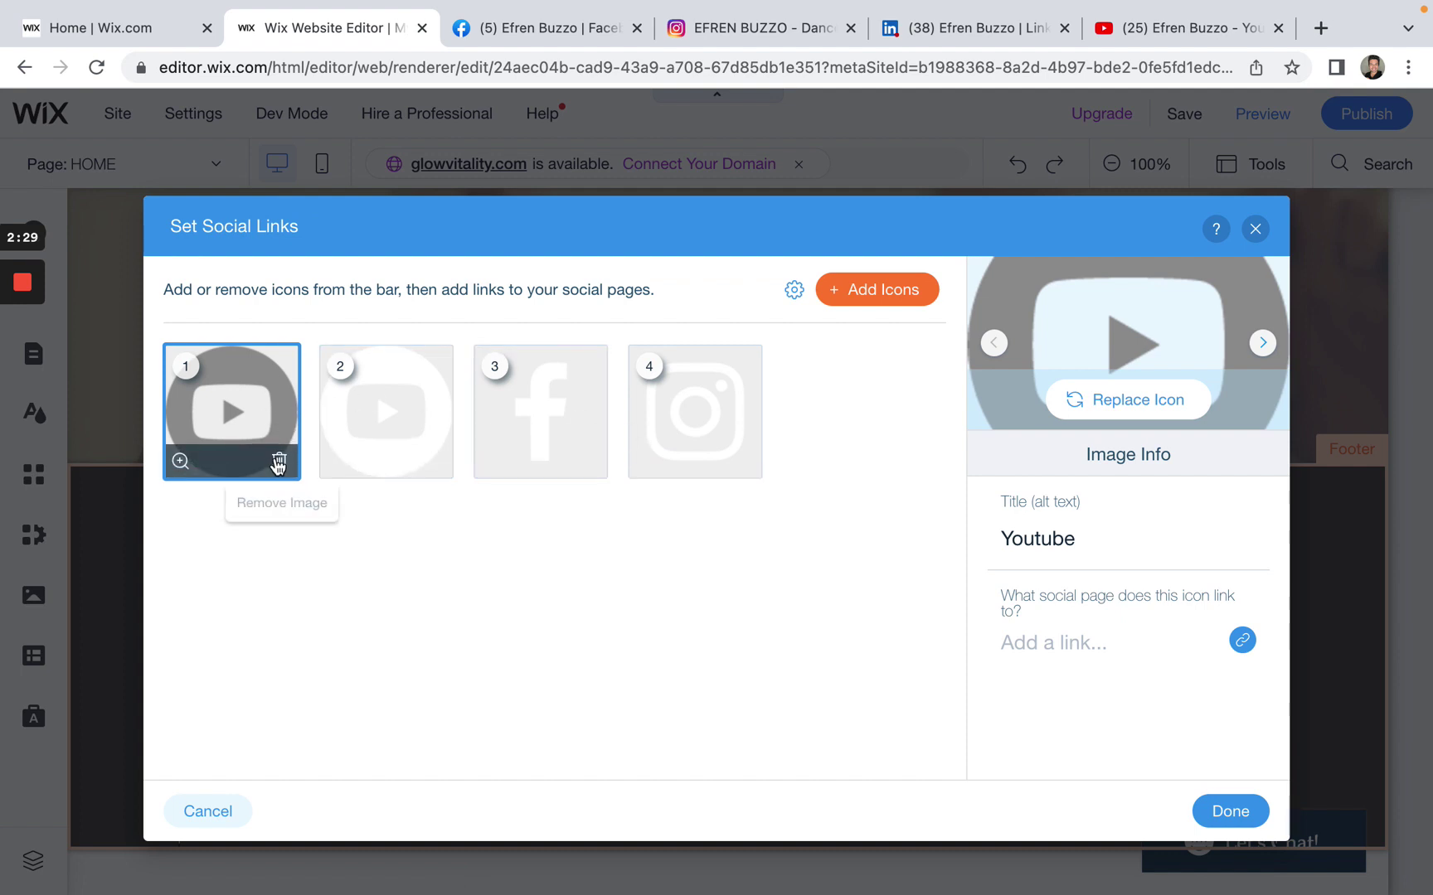
click(279, 460)
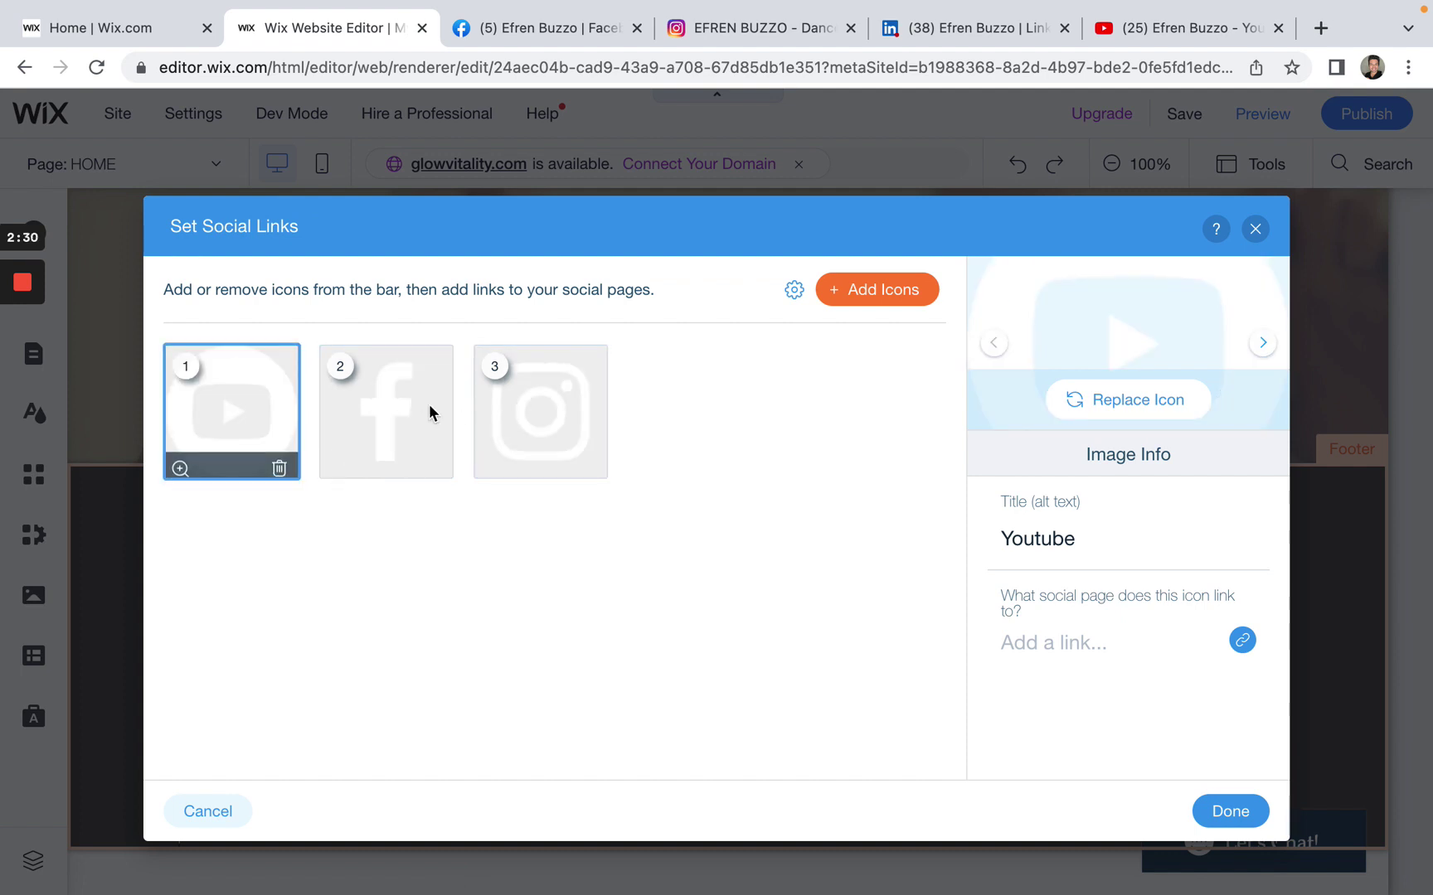
Search the social icon library for a LinkedIn icon with "link" and "in", and look through the results
click(886, 296)
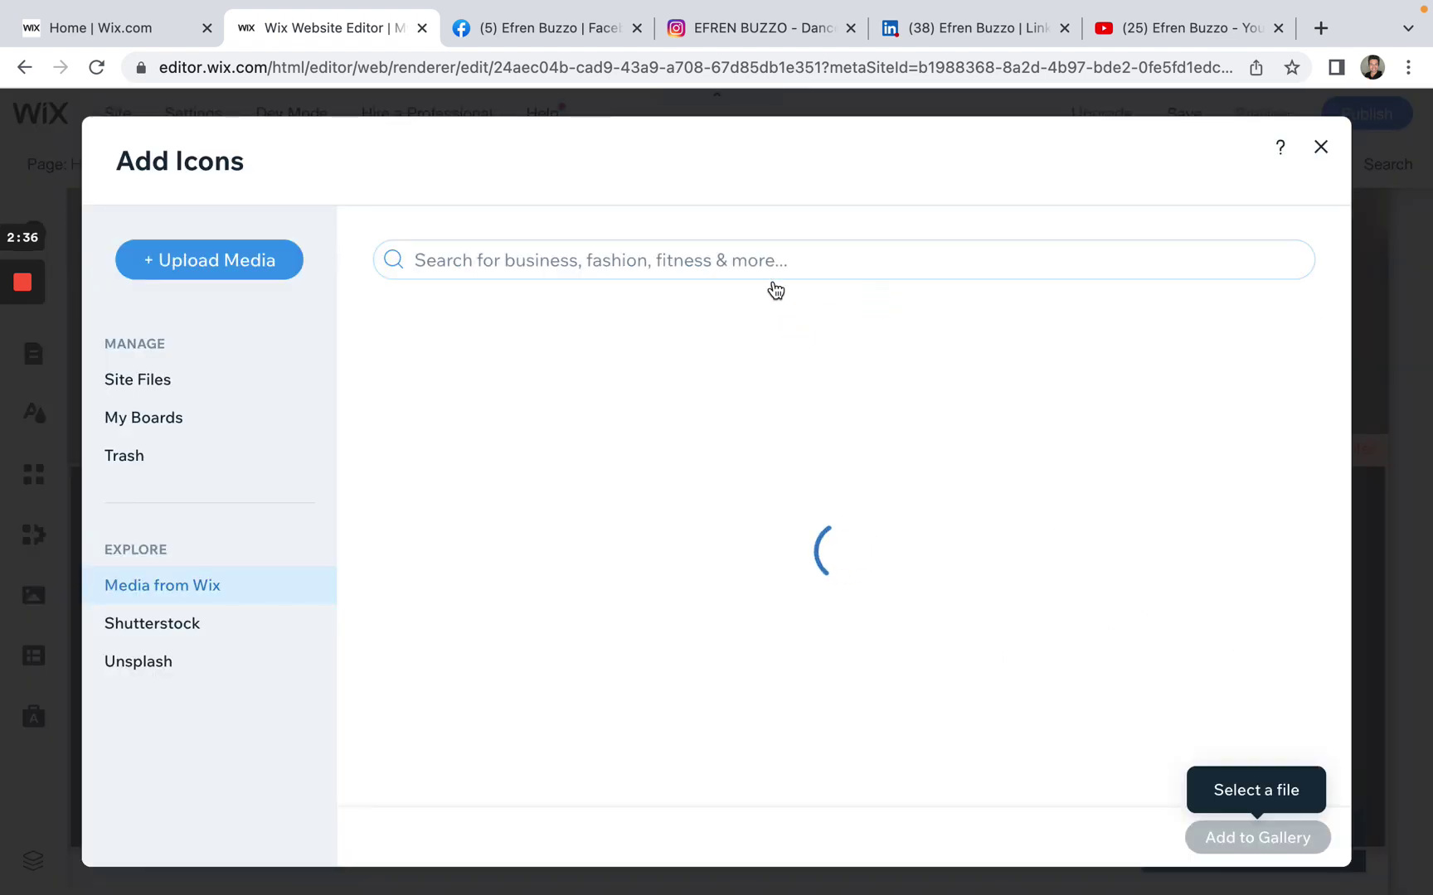
text(l)
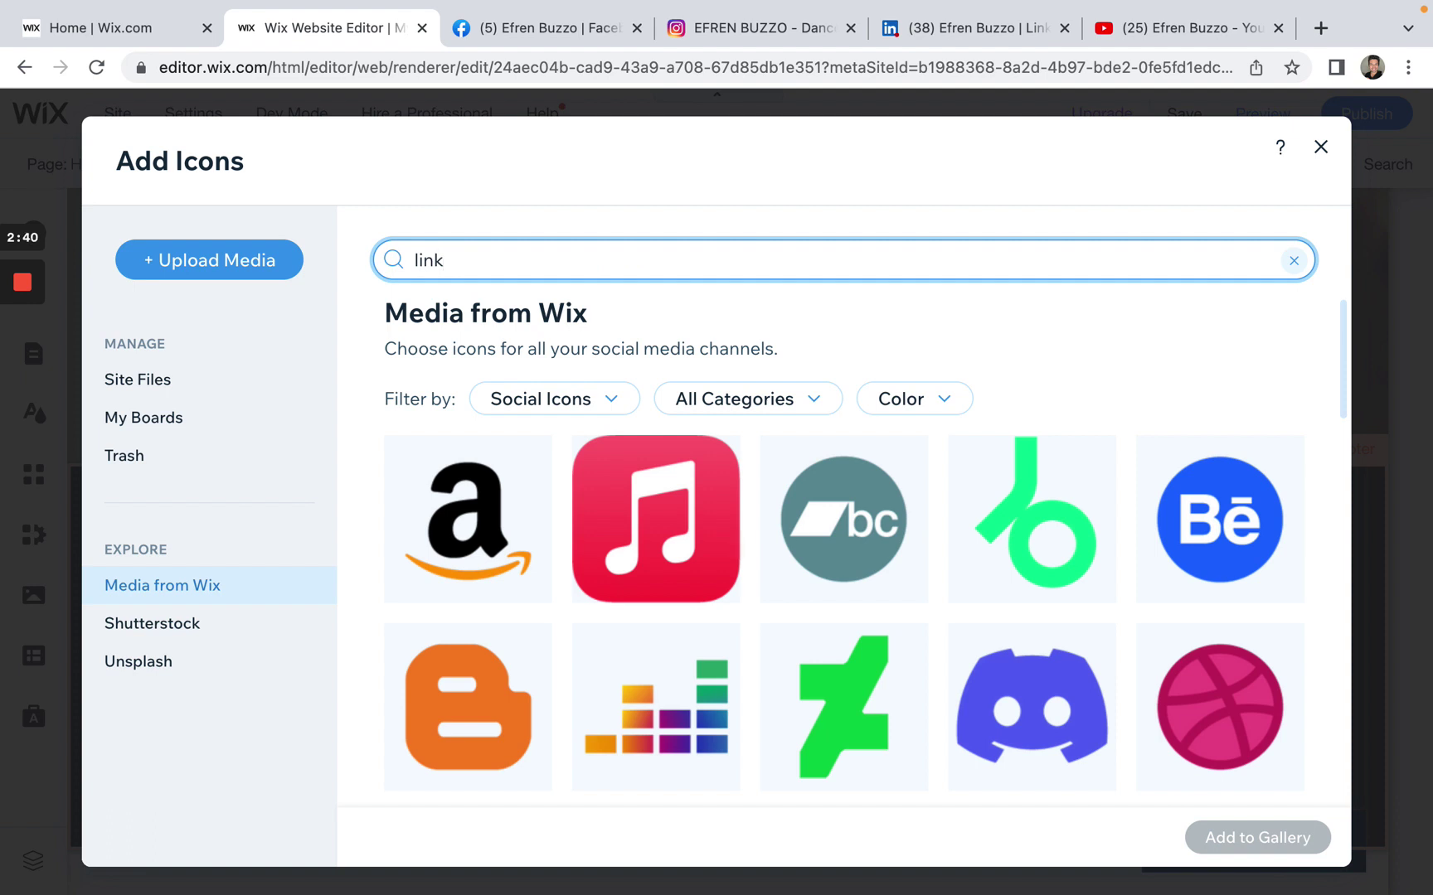
text(ink)
key(BackSpace)
key(BackSpace)
key(BackSpace)
key(BackSpace)
text(in)
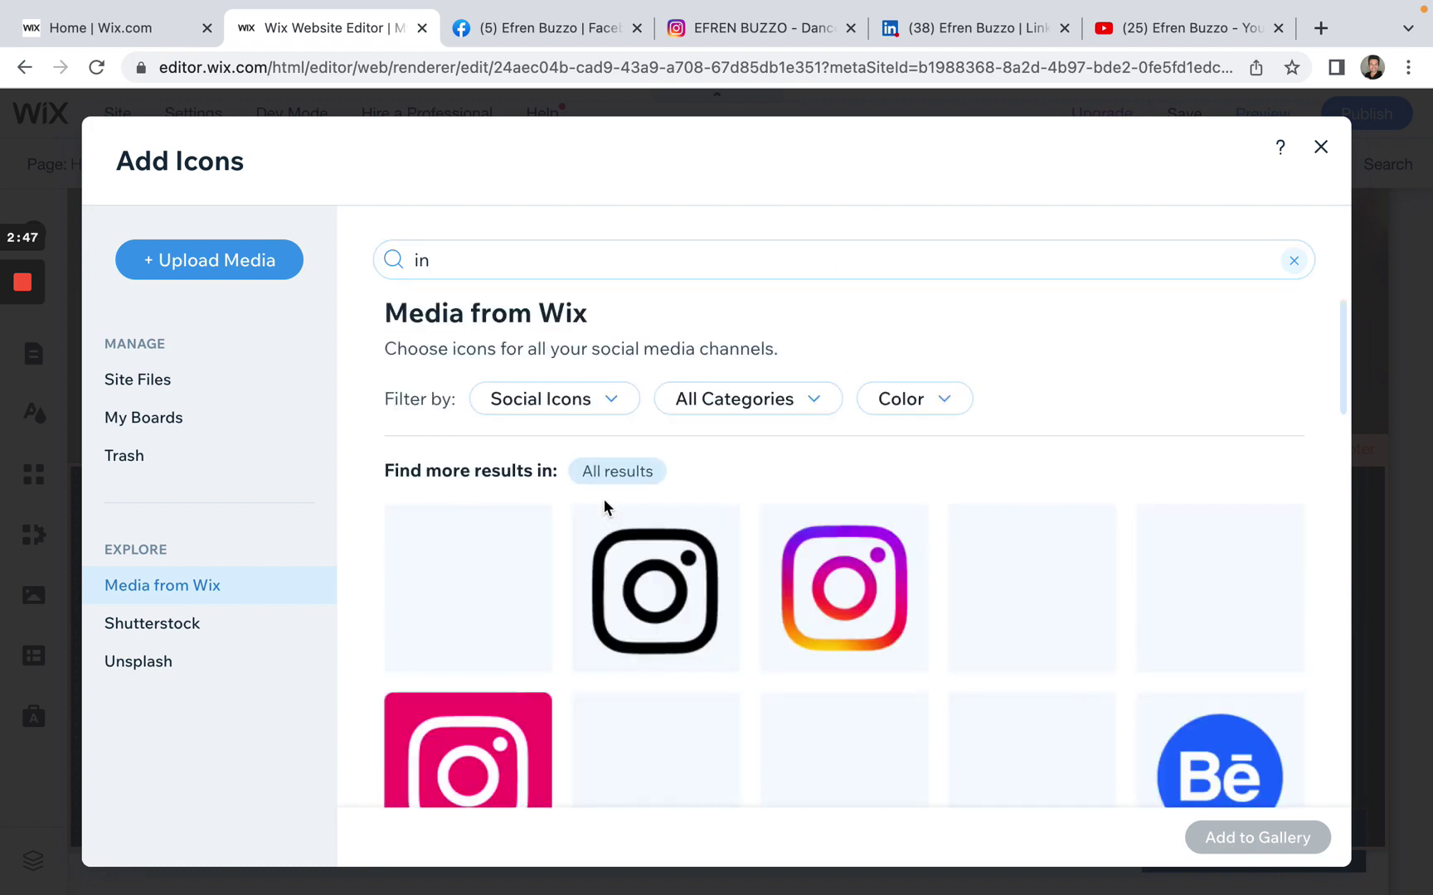
scroll(580, 672, down, 1)
scroll(581, 672, down, 8)
scroll(578, 667, up, 9)
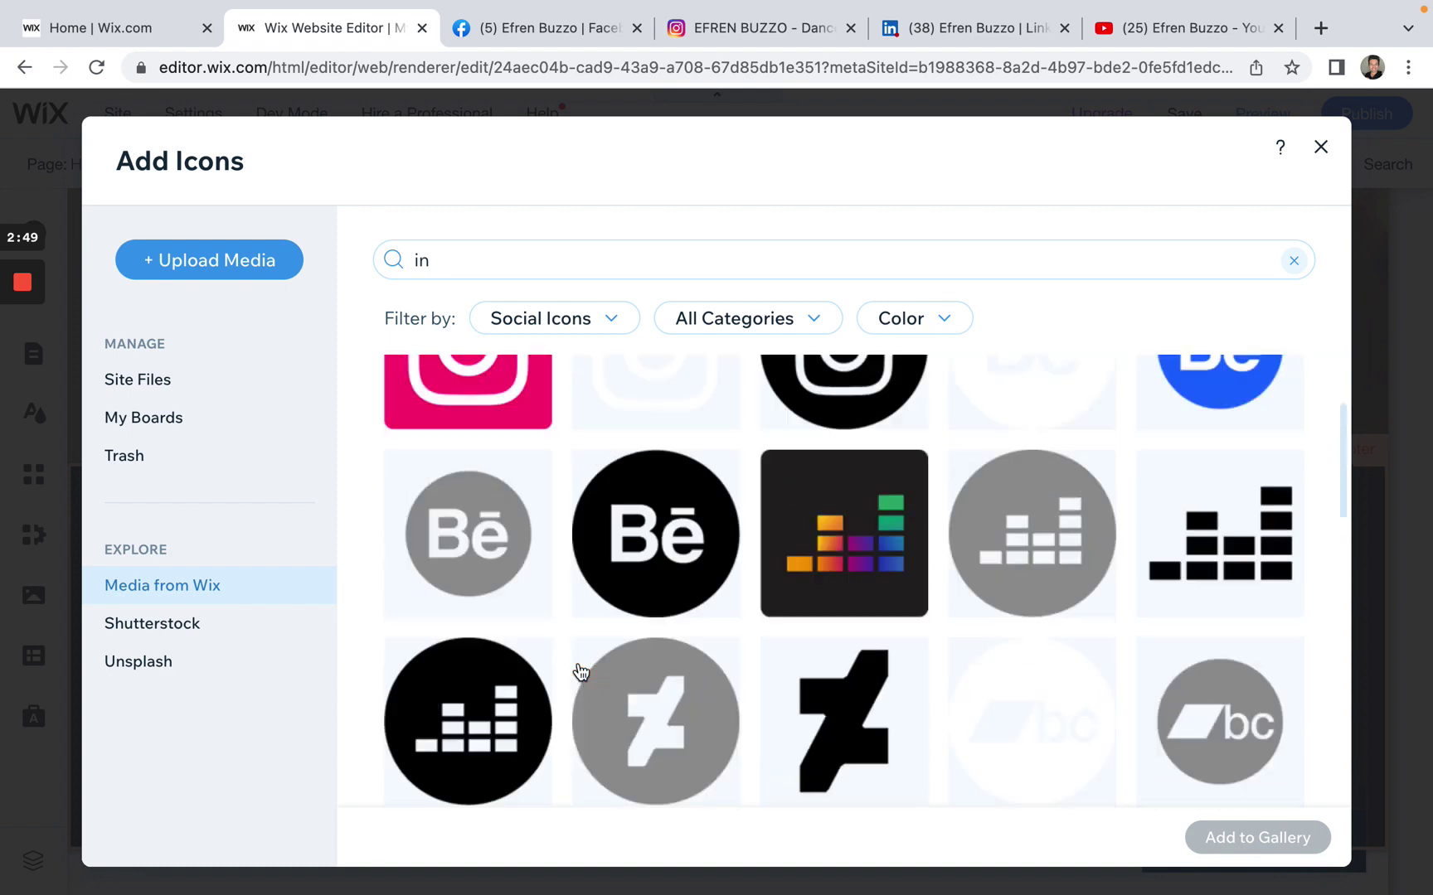
Check the LinkedIn profile page, and search the icon library for "Linkn"
click(957, 39)
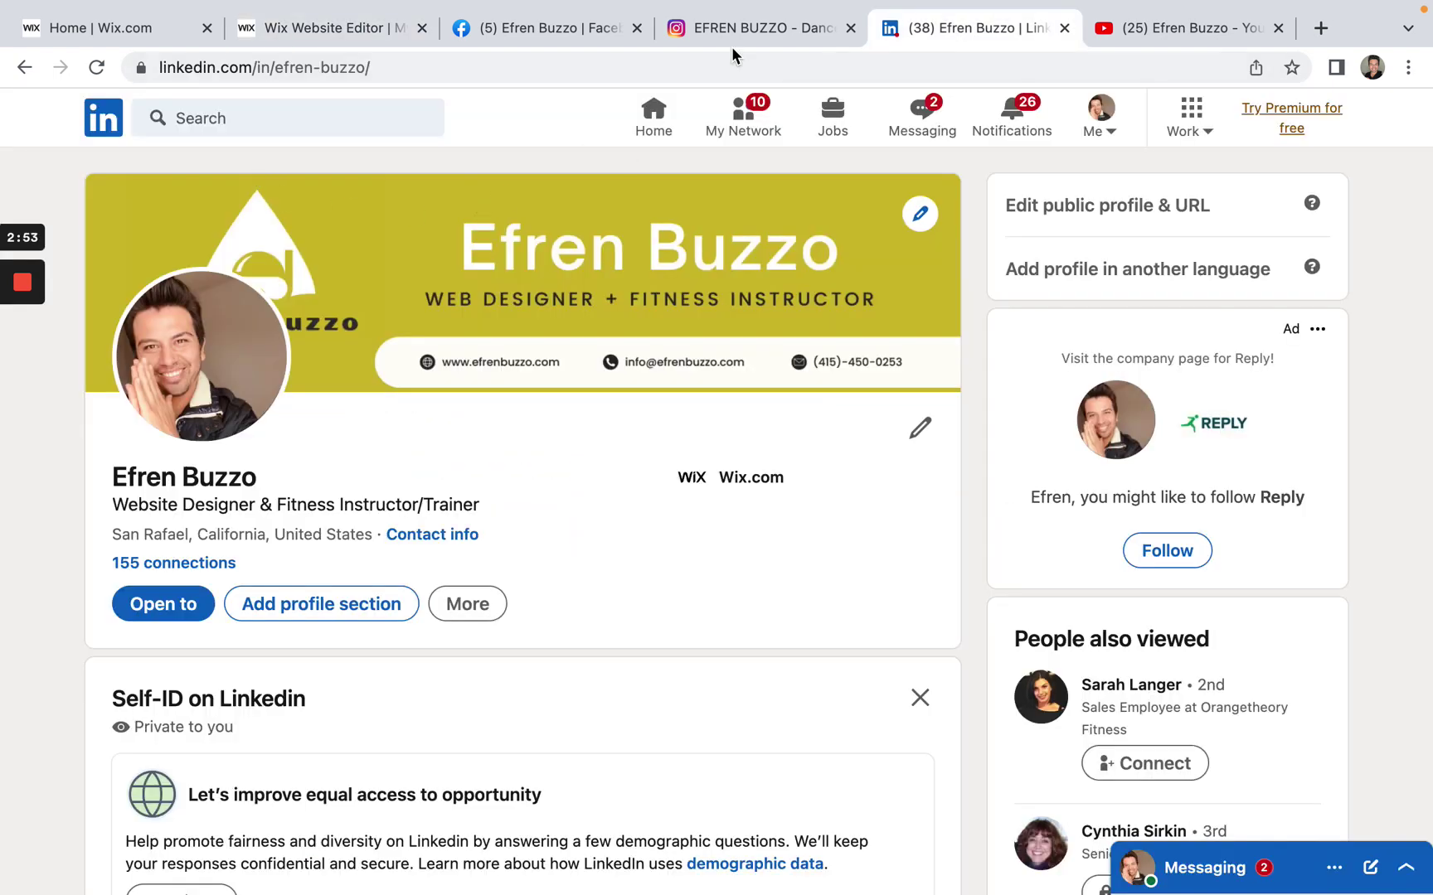
click(336, 26)
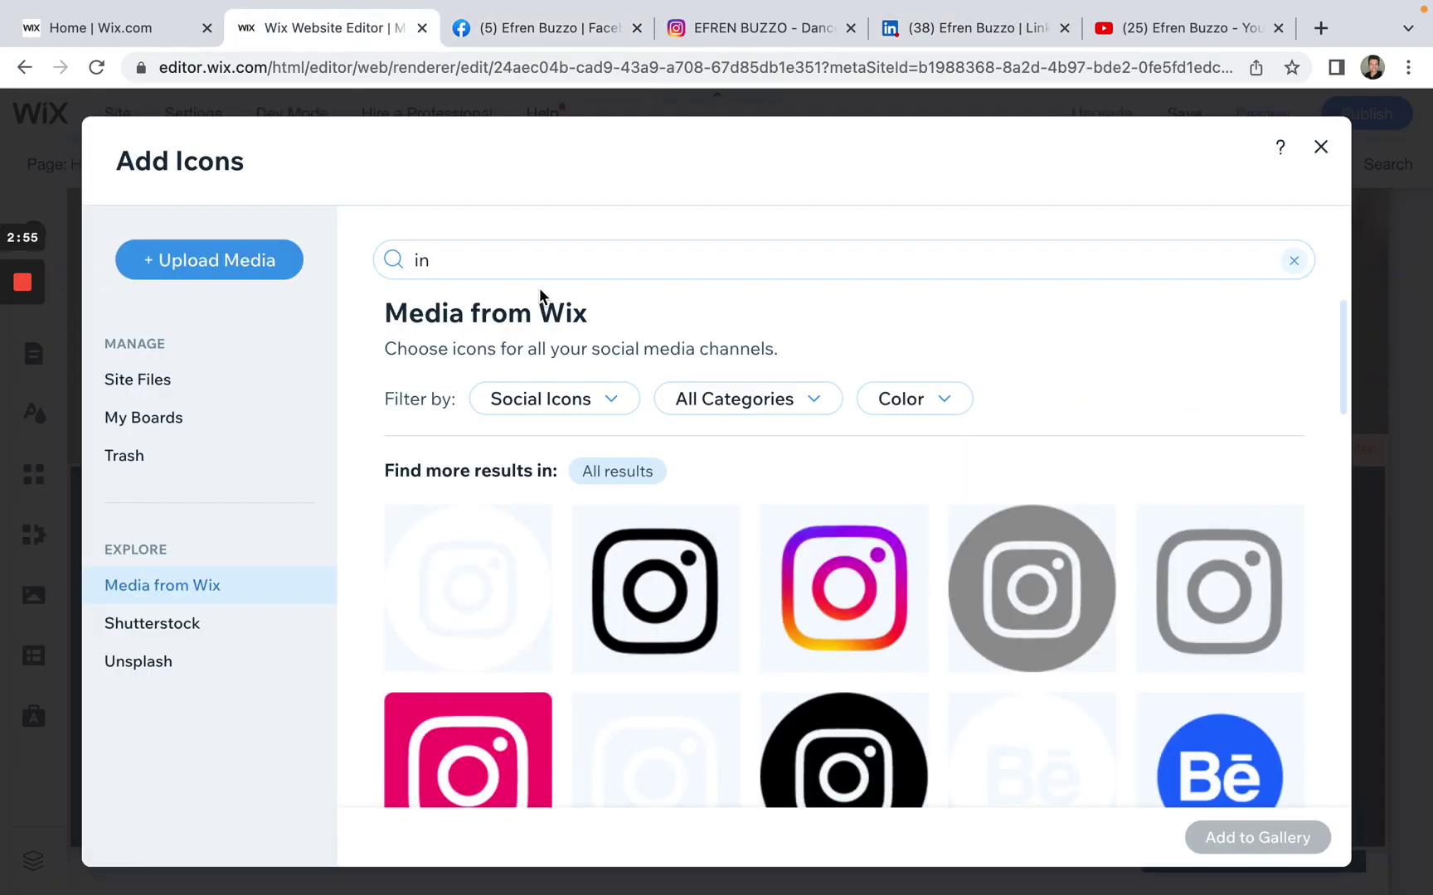
click(526, 260)
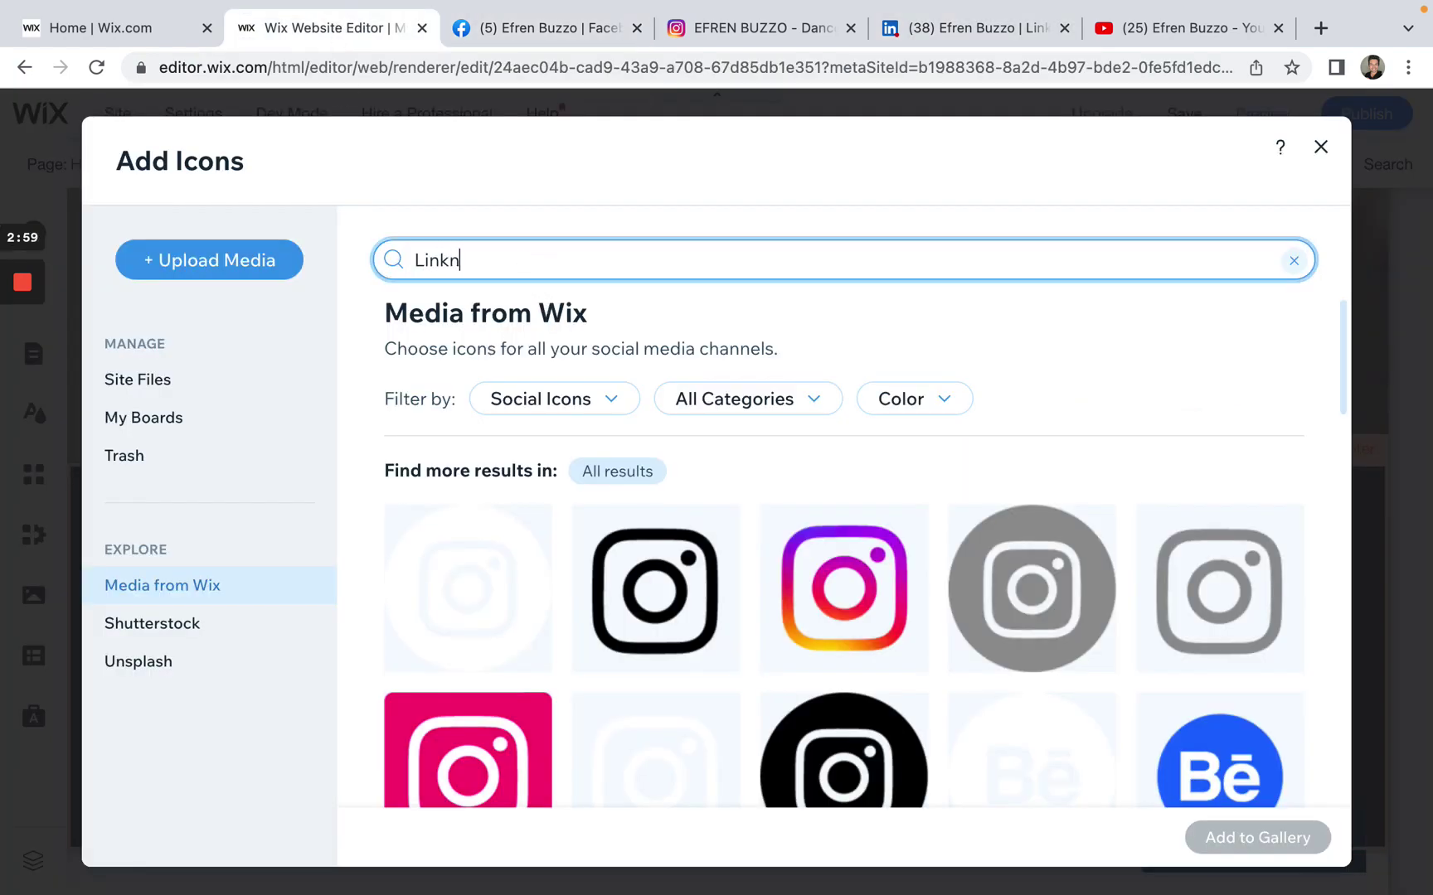
key(Return)
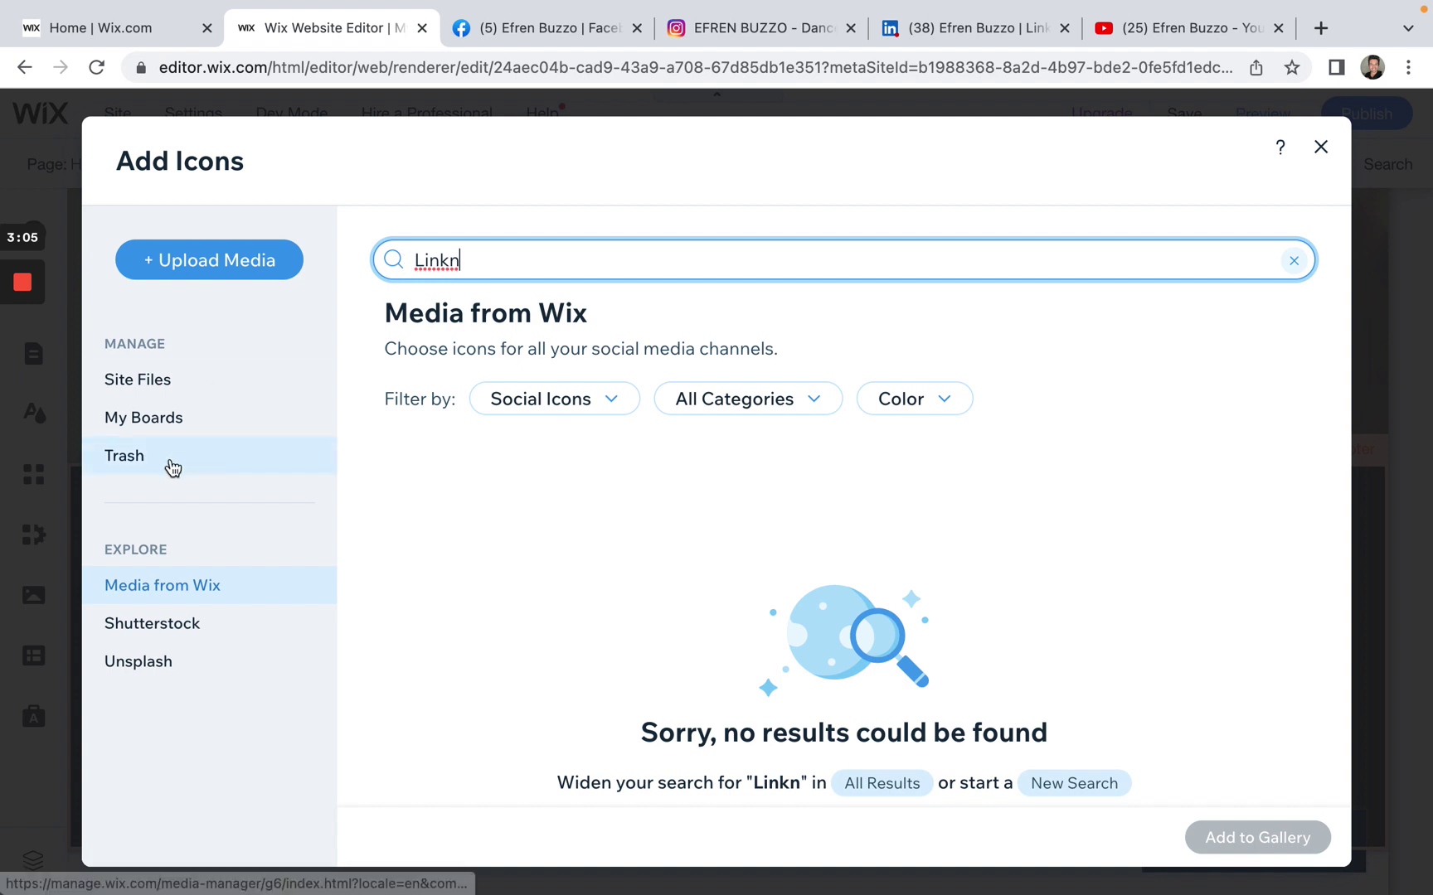
Filter the Wix social icons by the LinkedIn category and add the white circular LinkedIn icon to the social bar
click(163, 586)
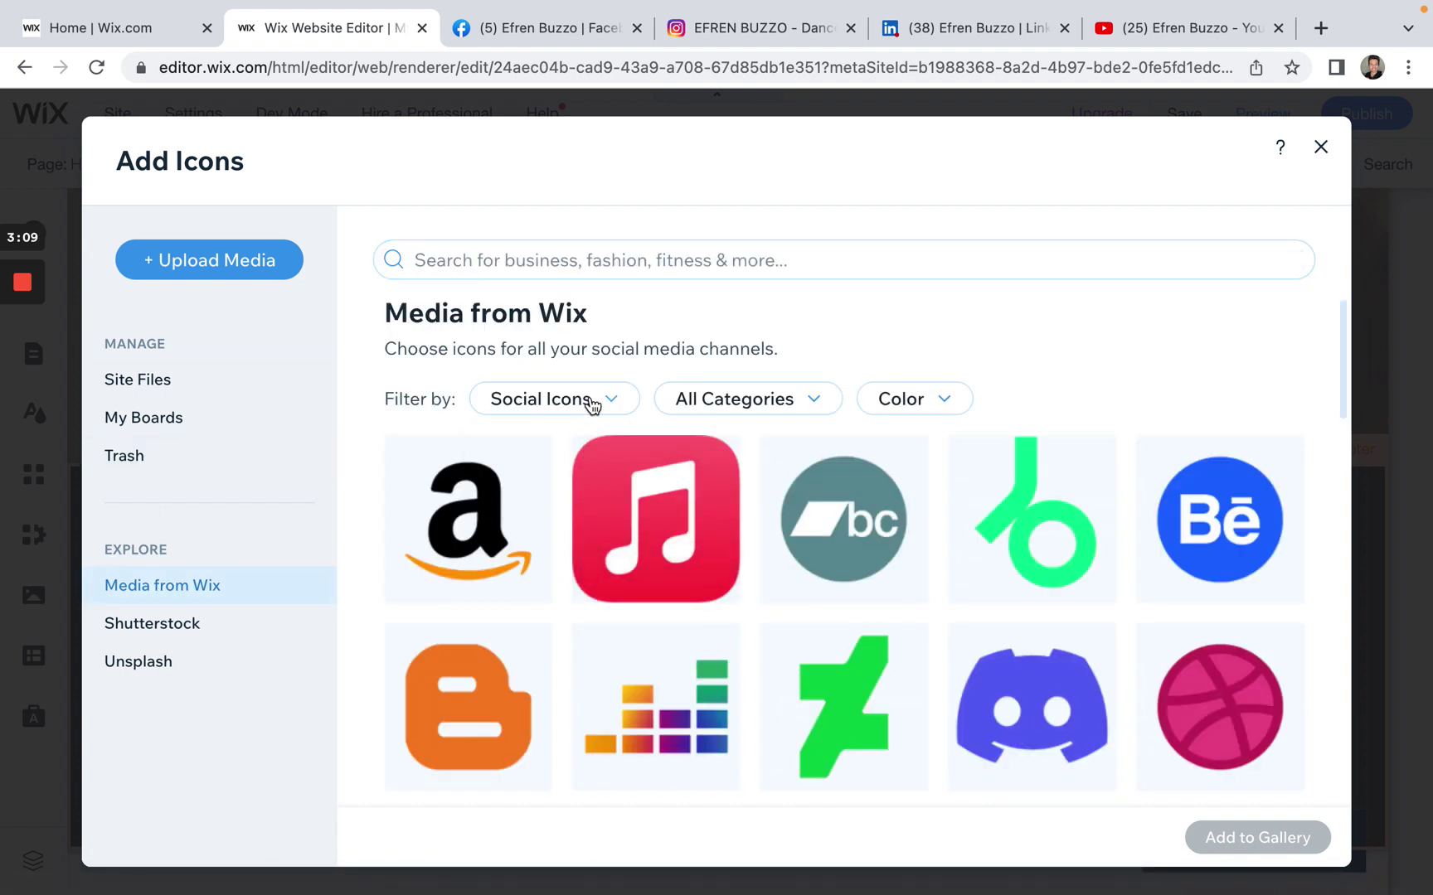
click(591, 402)
click(767, 406)
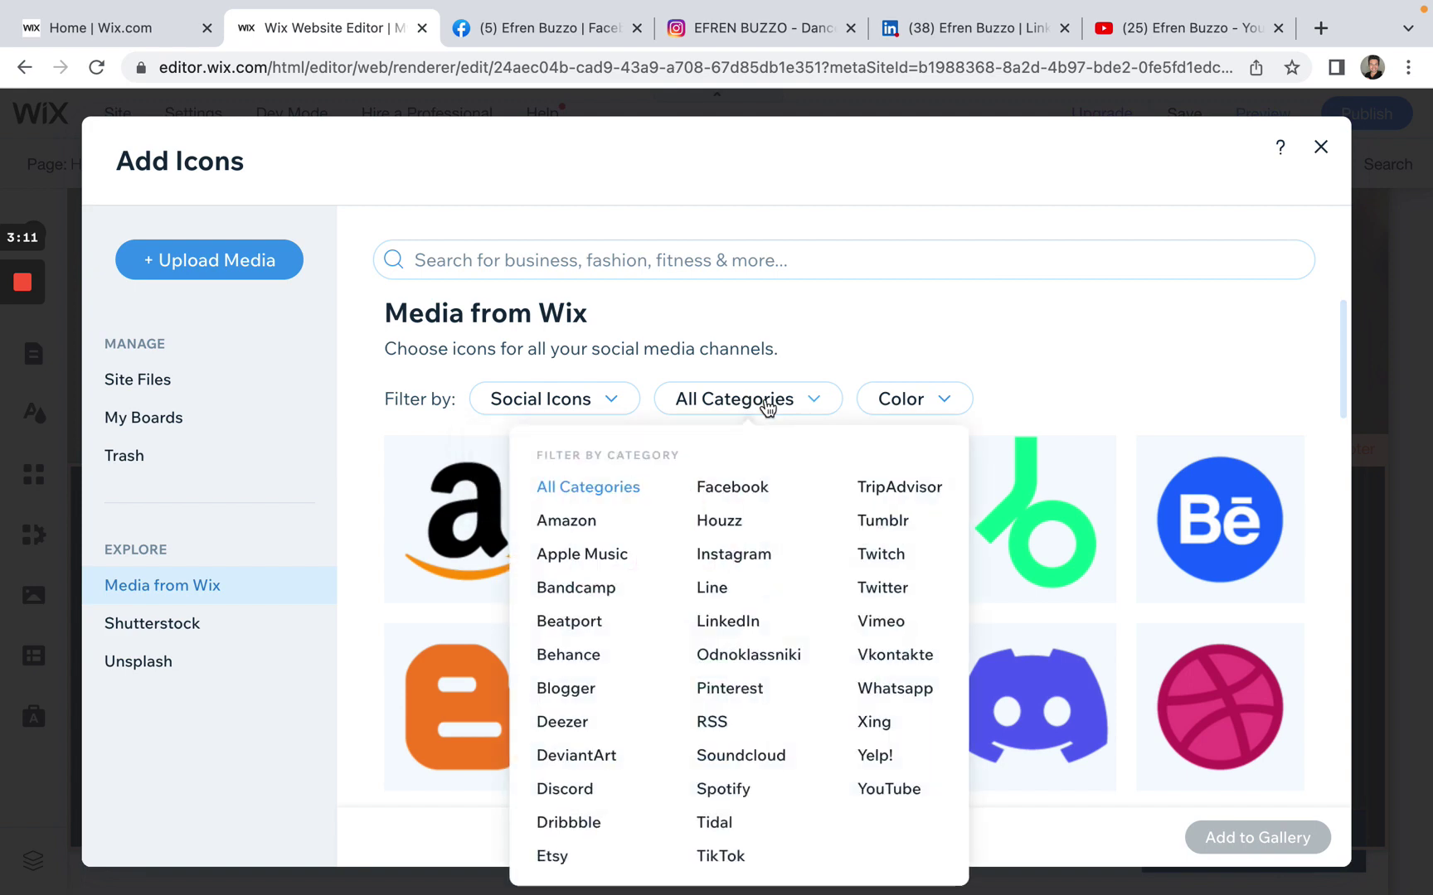
click(742, 622)
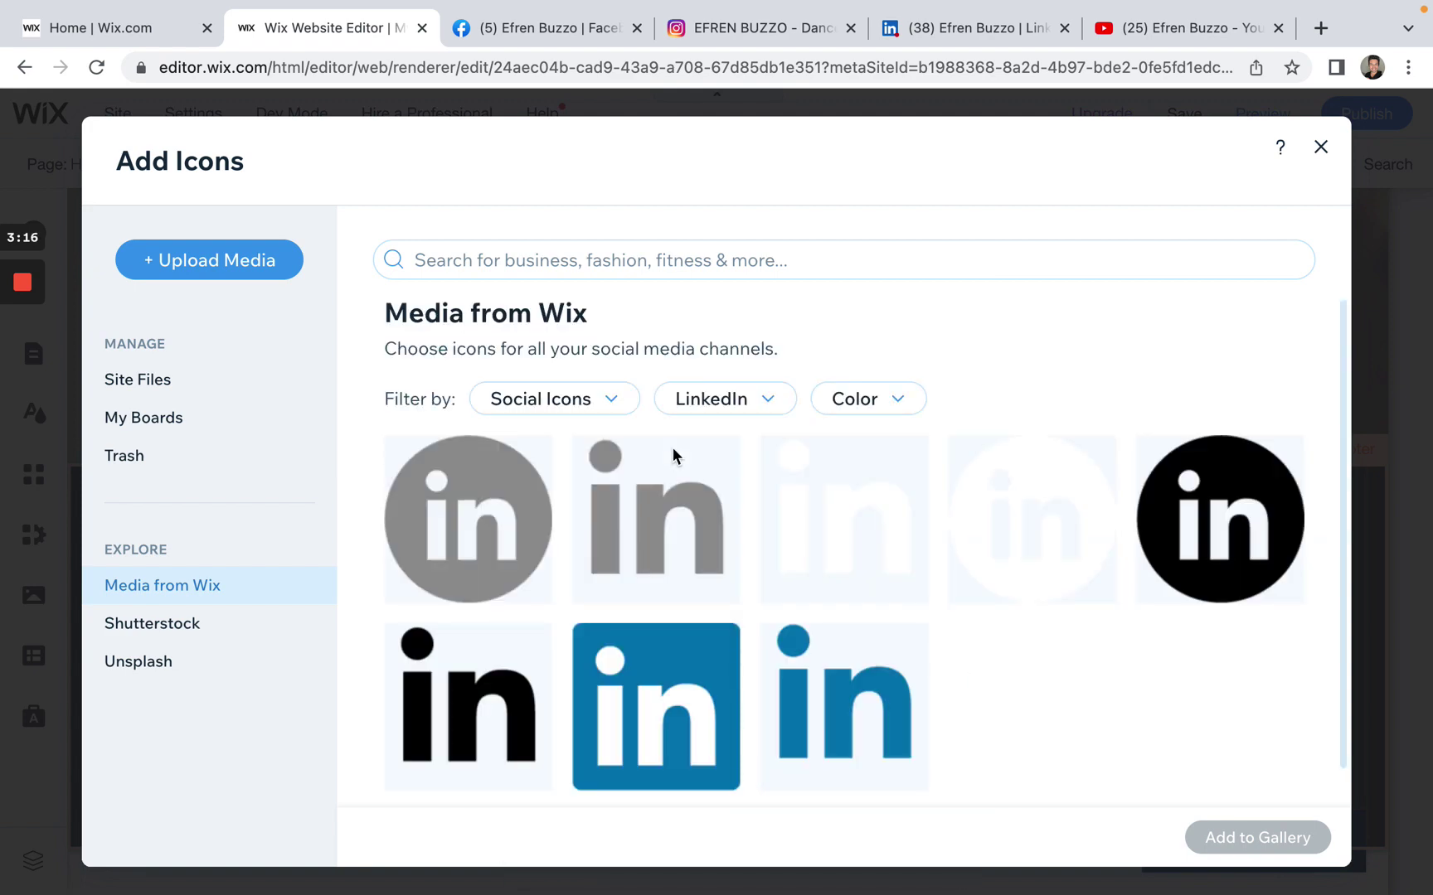
click(1036, 516)
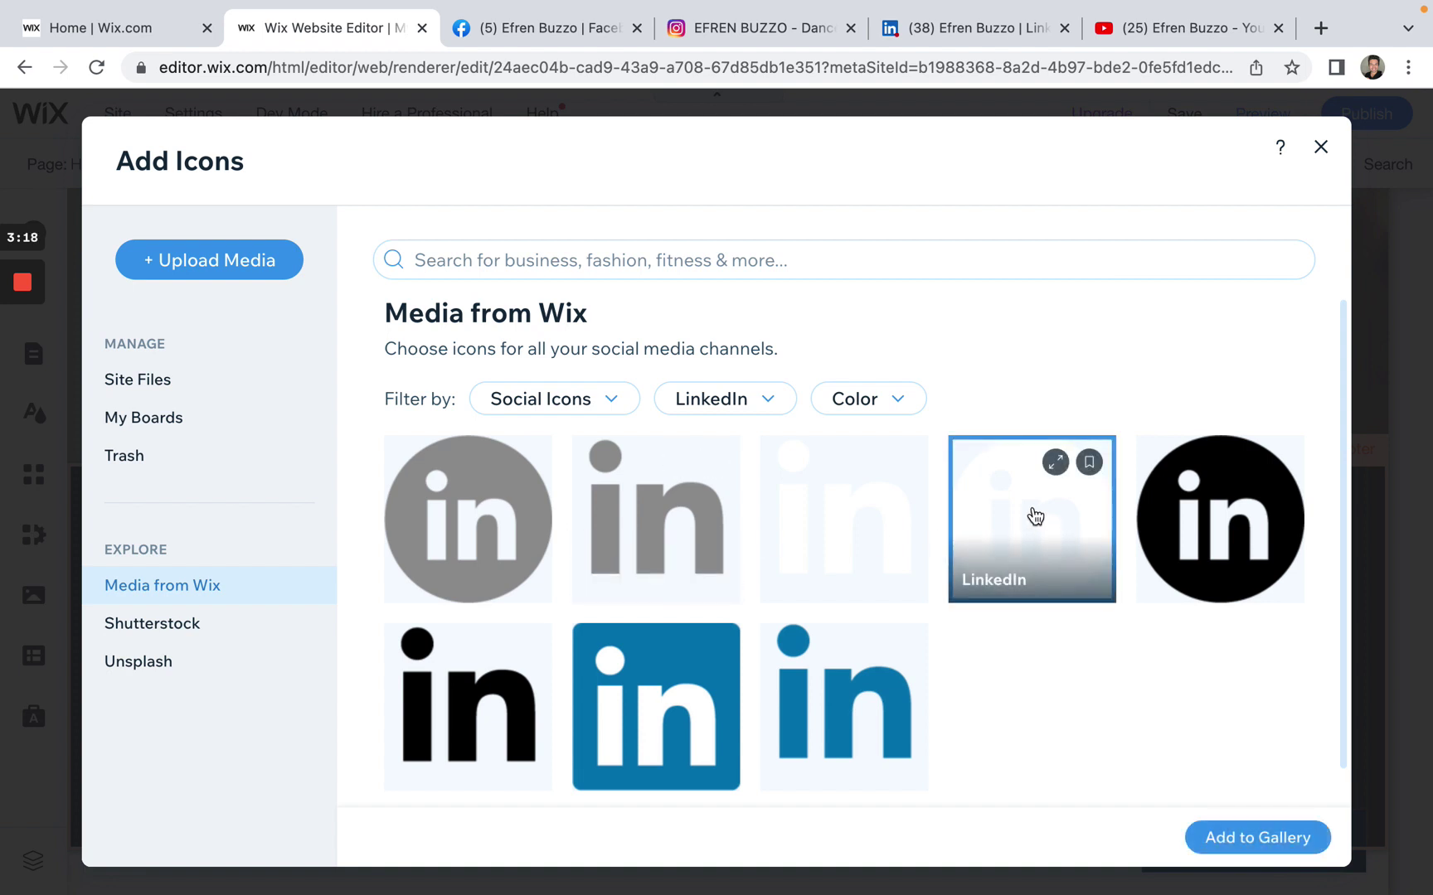
click(1243, 839)
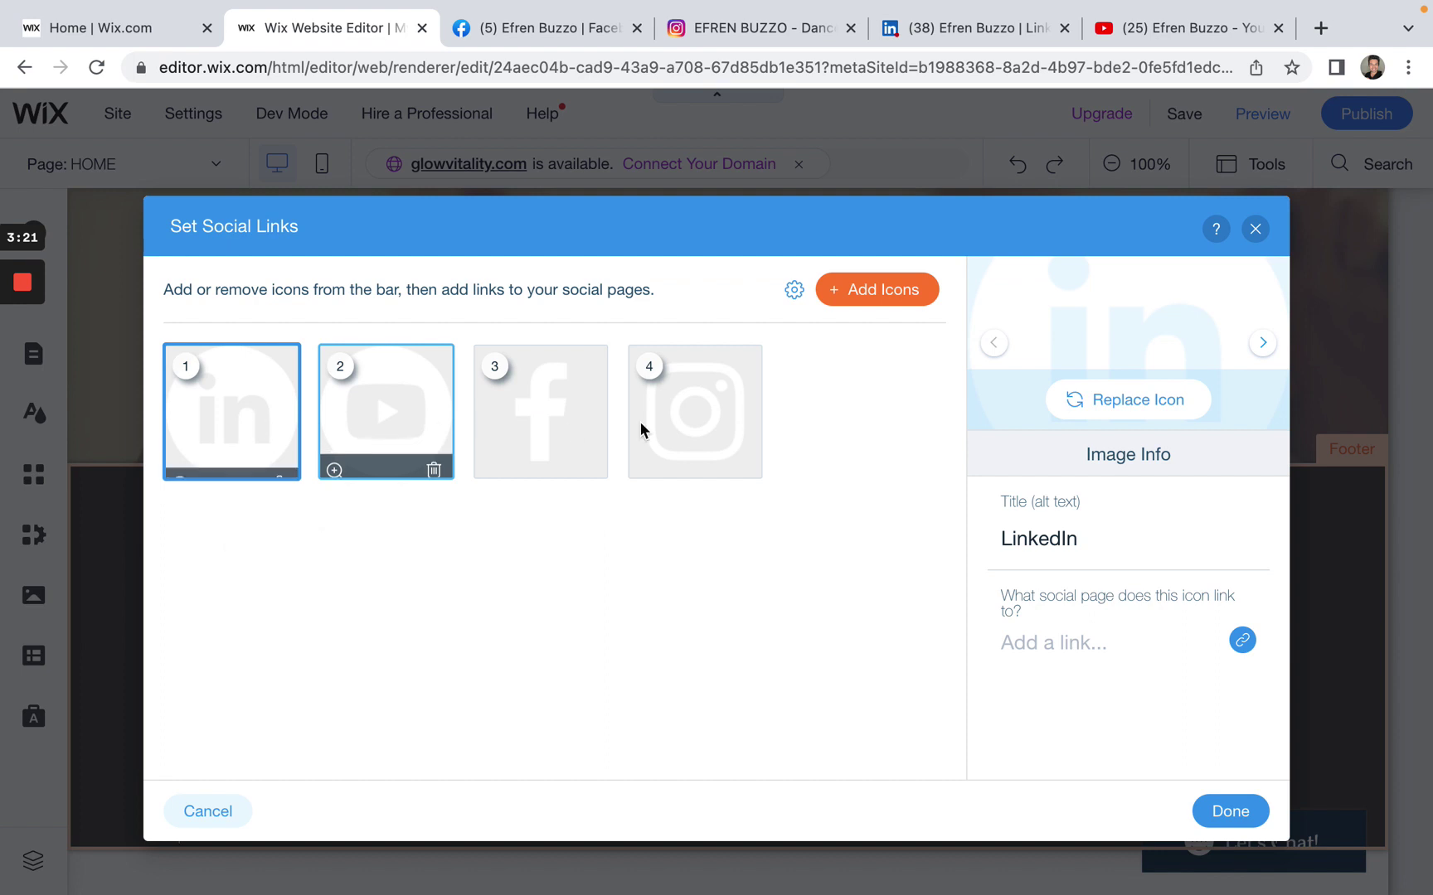
Reorder the social bar icons to Instagram, Facebook, YouTube, LinkedIn
drag(721, 408, 273, 415)
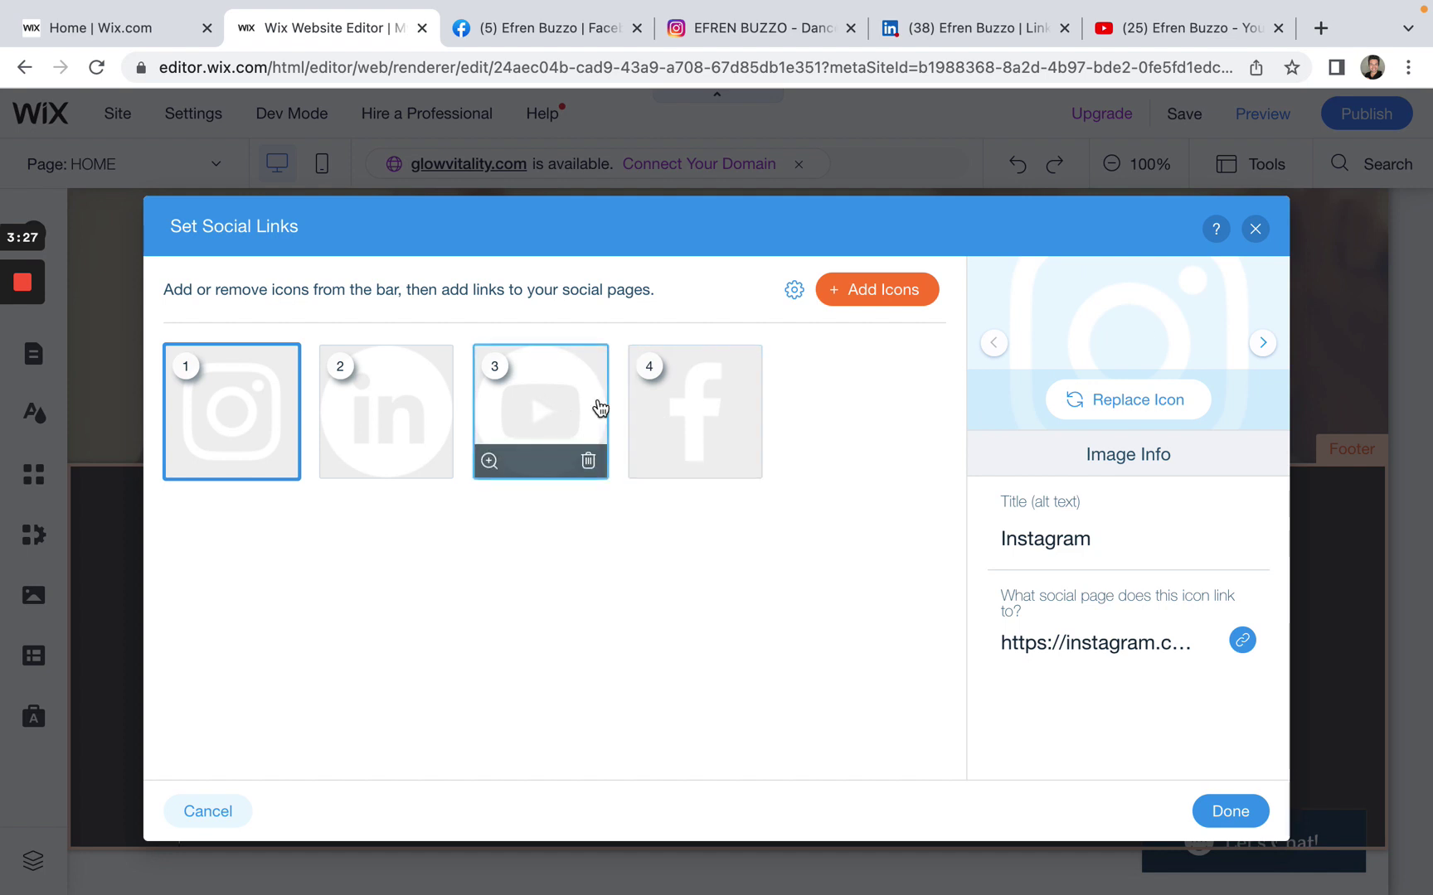
drag(694, 416, 421, 406)
drag(364, 405, 361, 408)
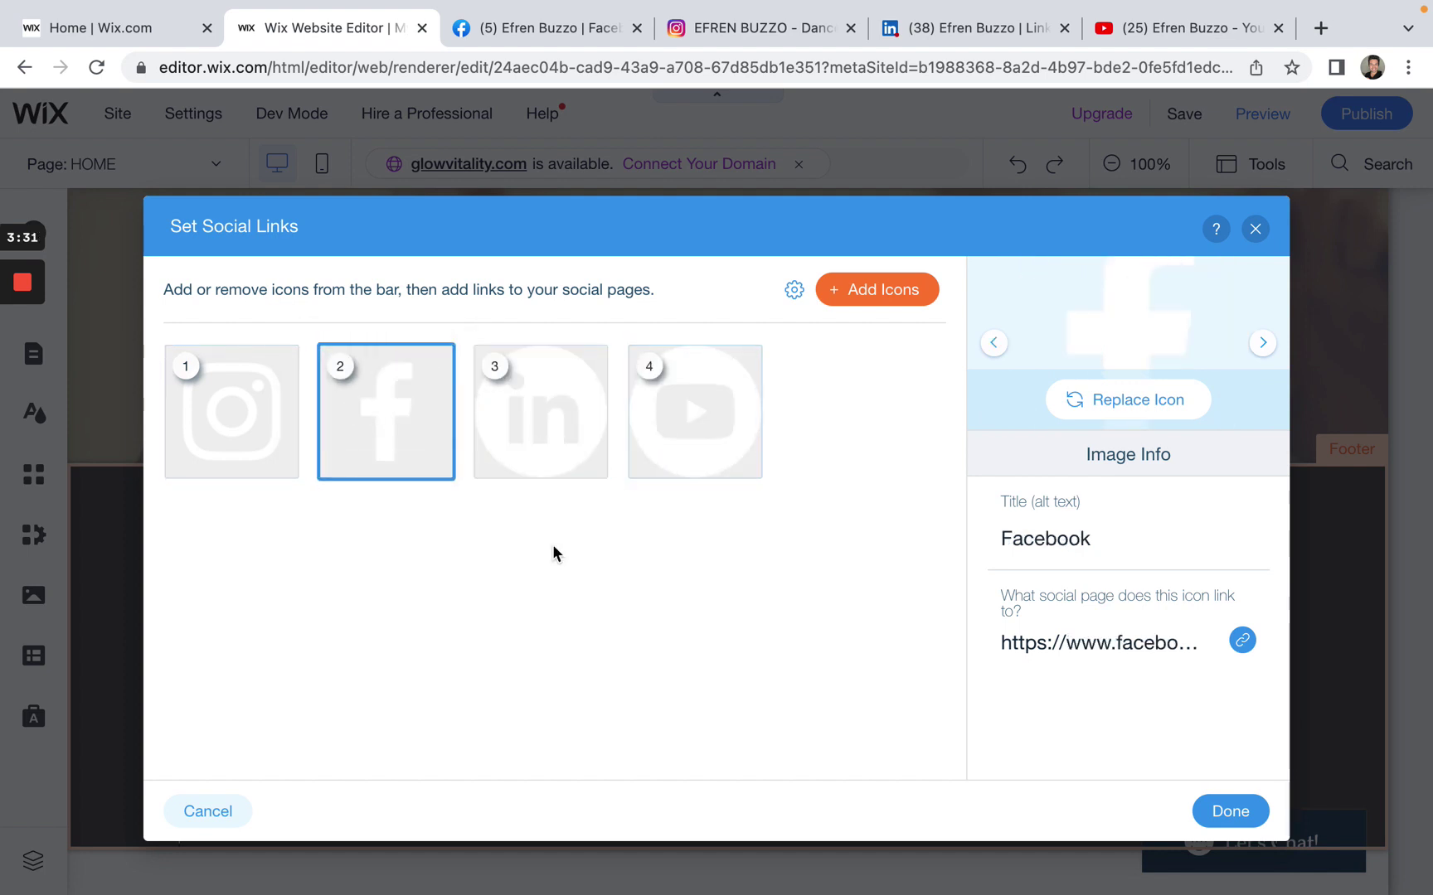
drag(550, 415, 796, 424)
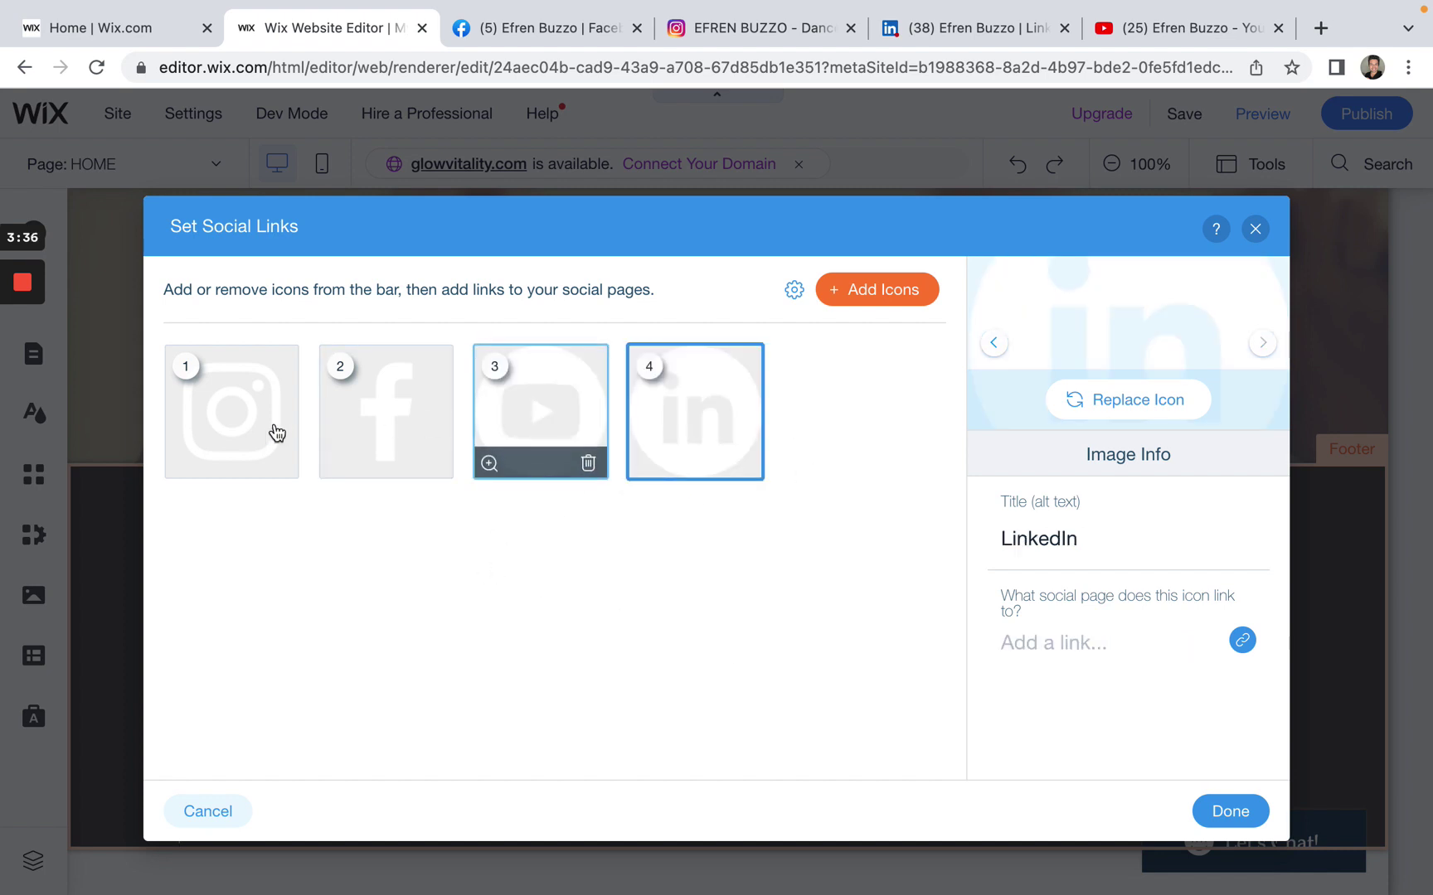
Replace the Instagram icon's web address with the URL copied from the open Instagram profile page
click(244, 422)
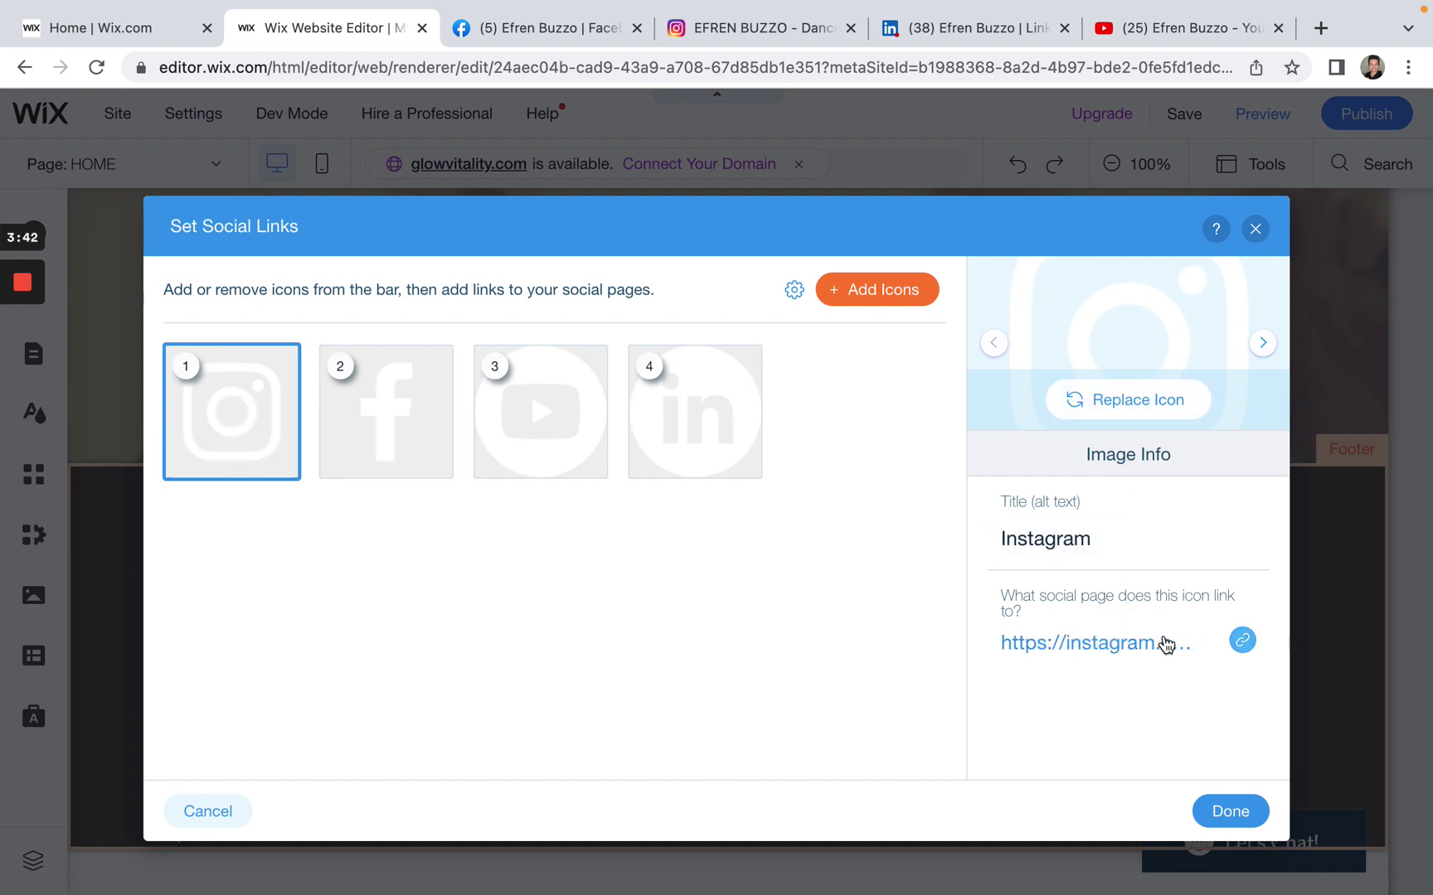
click(1242, 640)
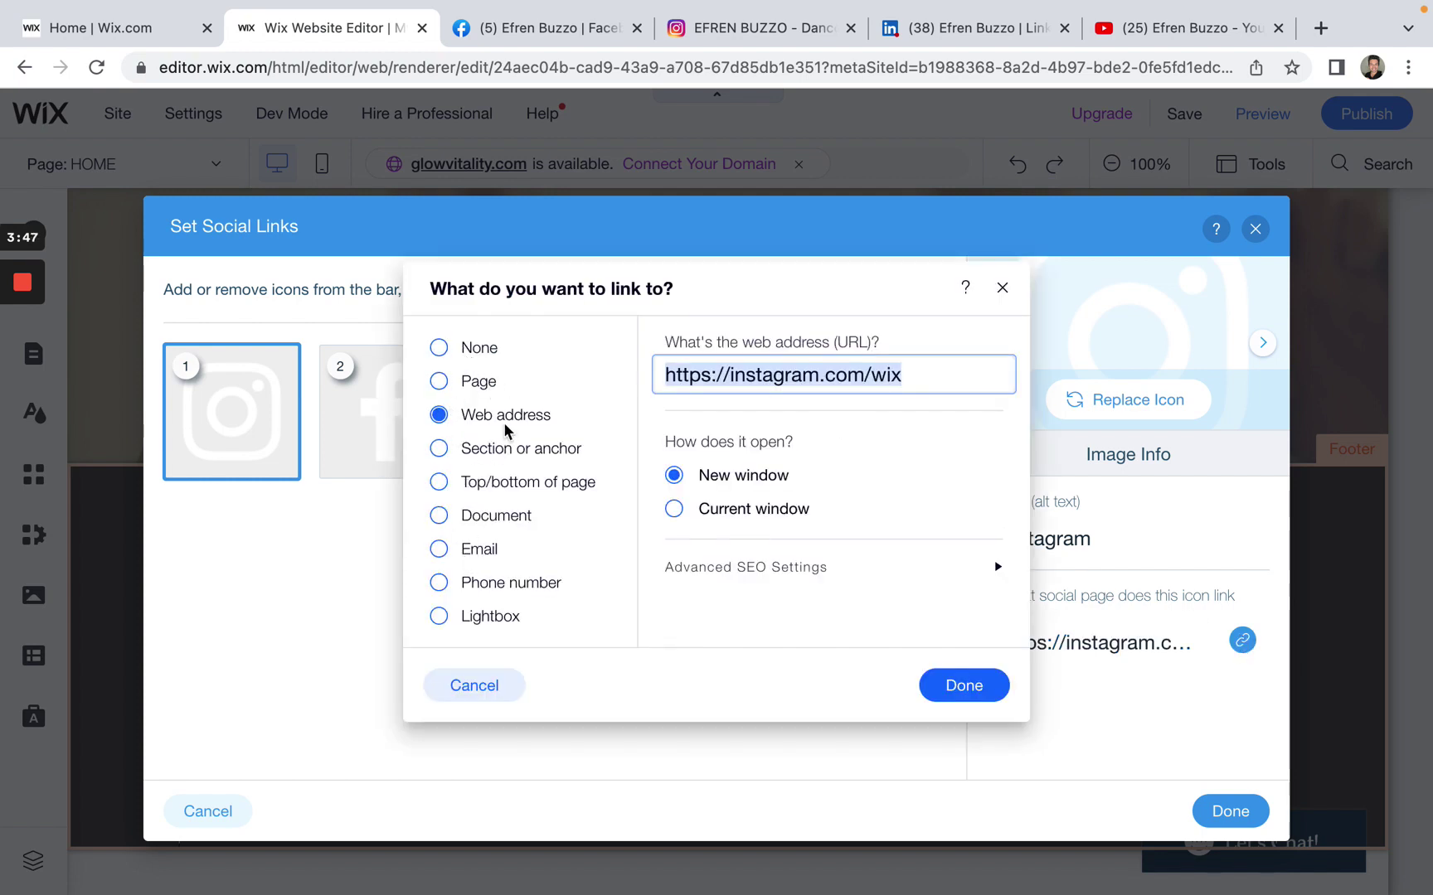
click(765, 32)
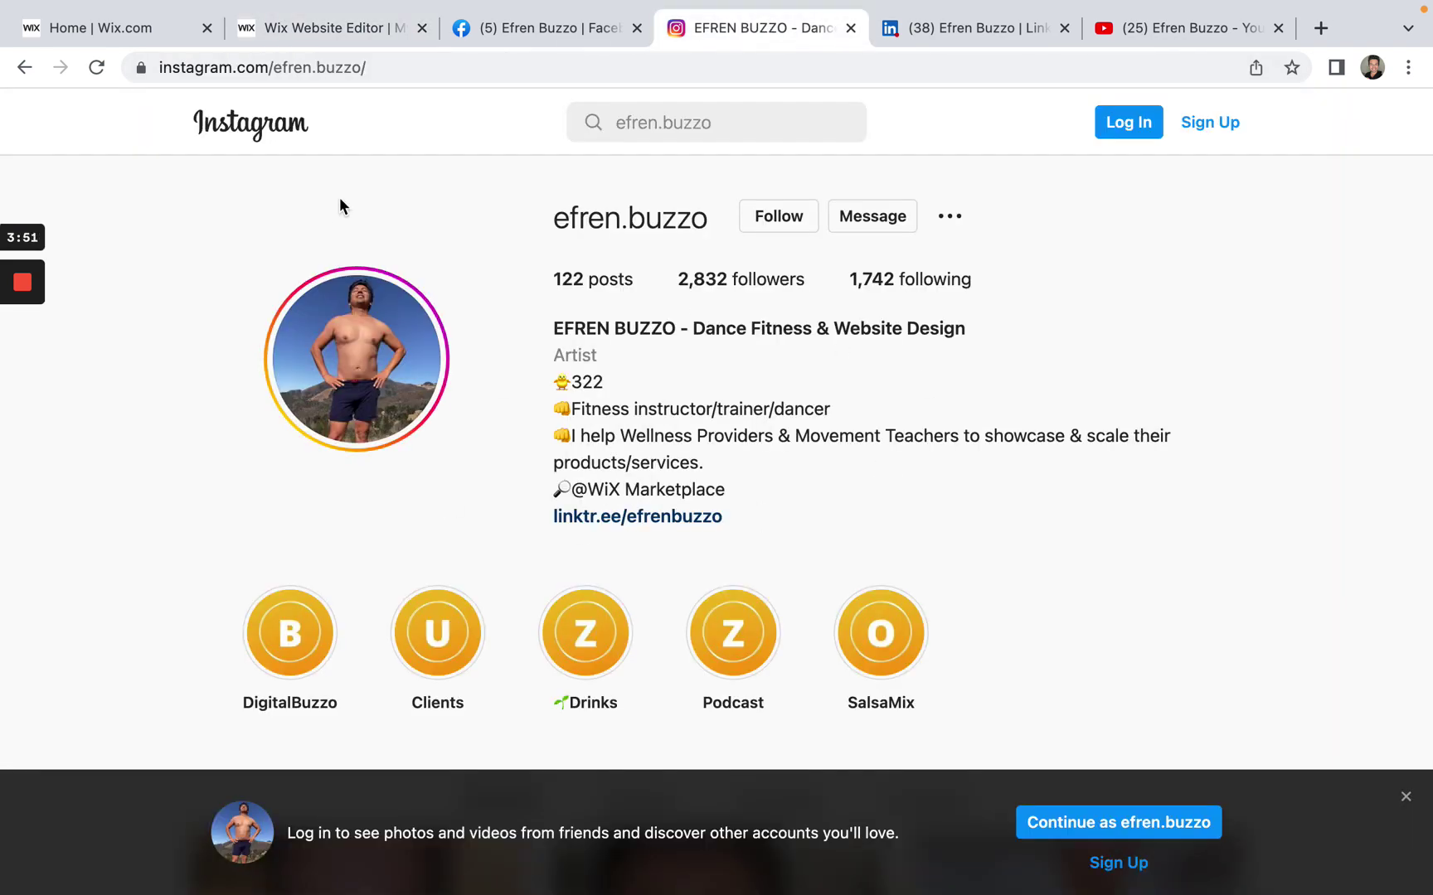
click(303, 62)
right_click(309, 61)
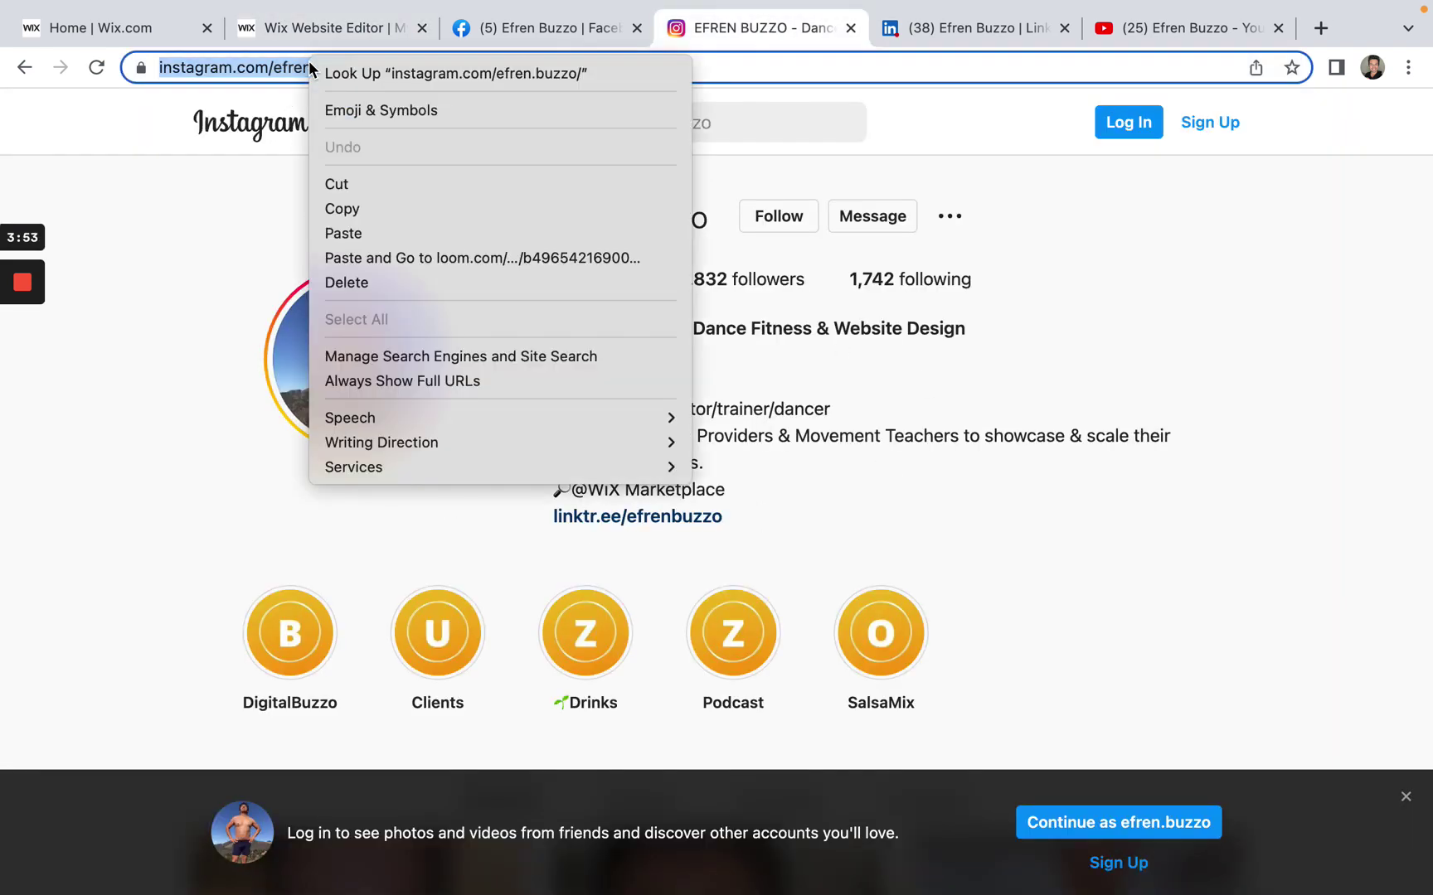
click(367, 211)
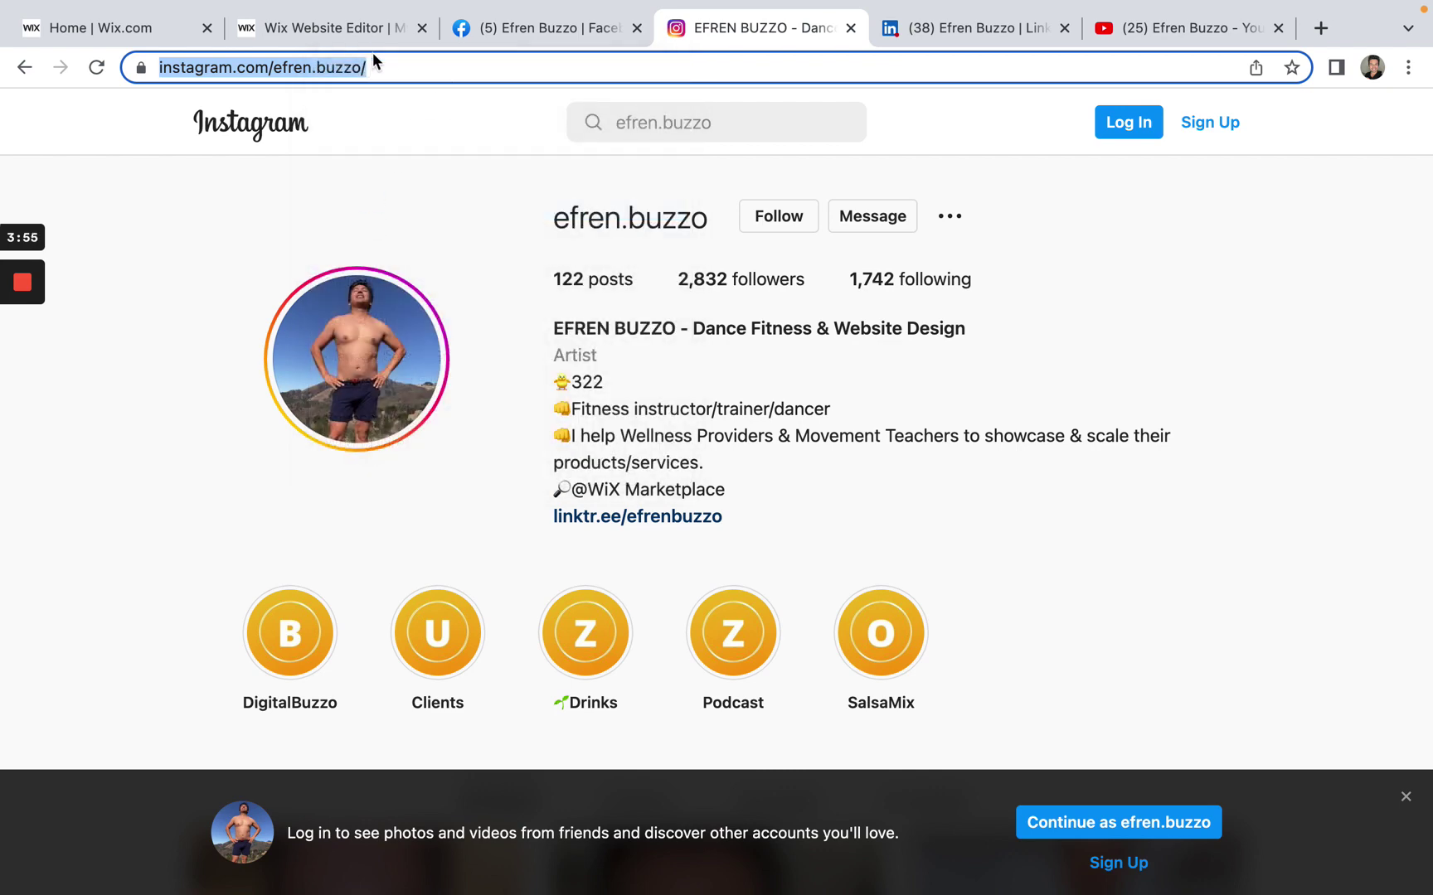
click(353, 30)
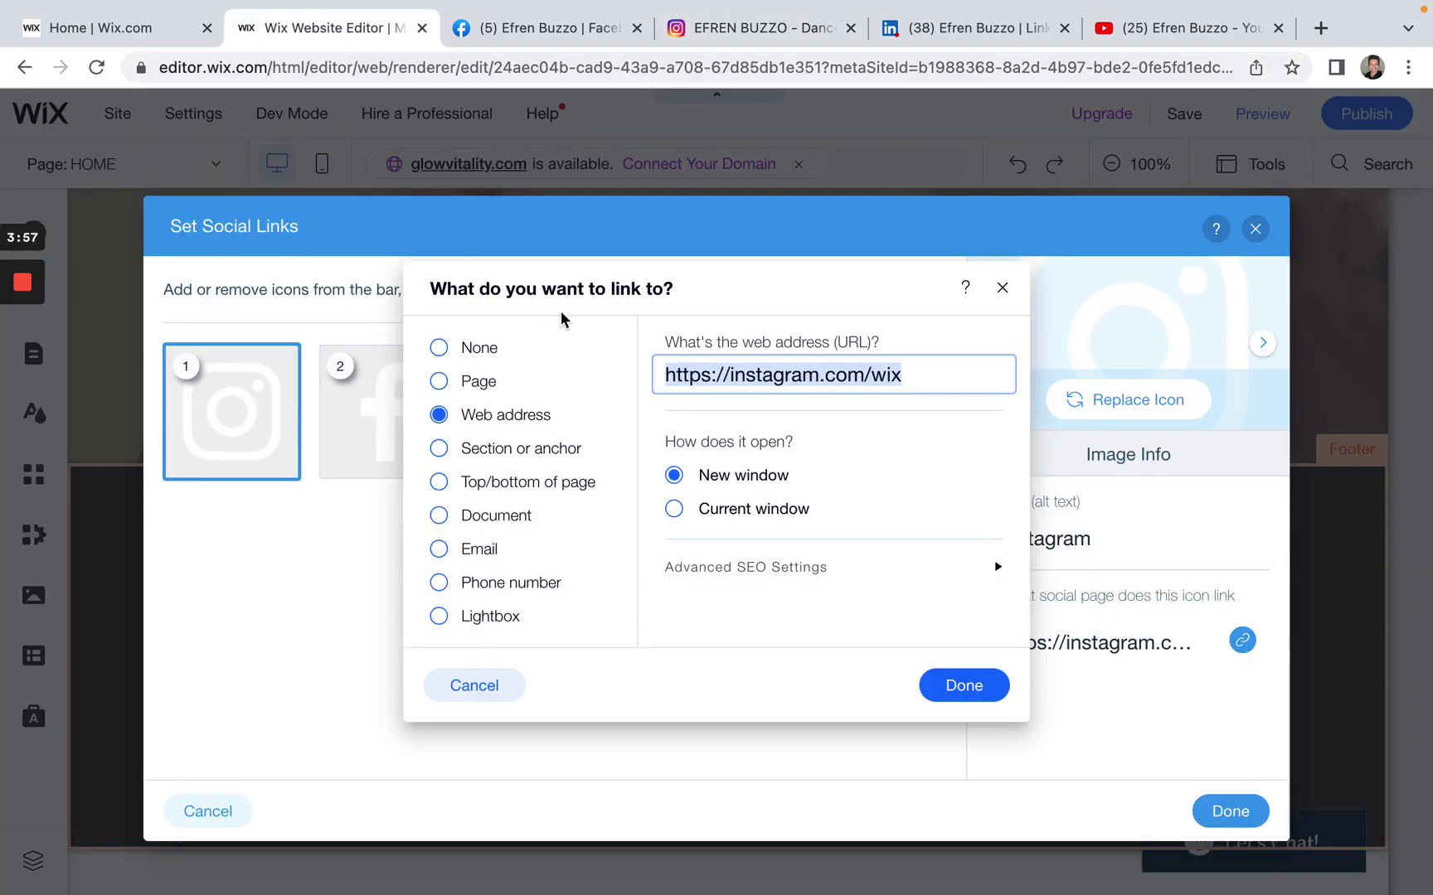
right_click(705, 363)
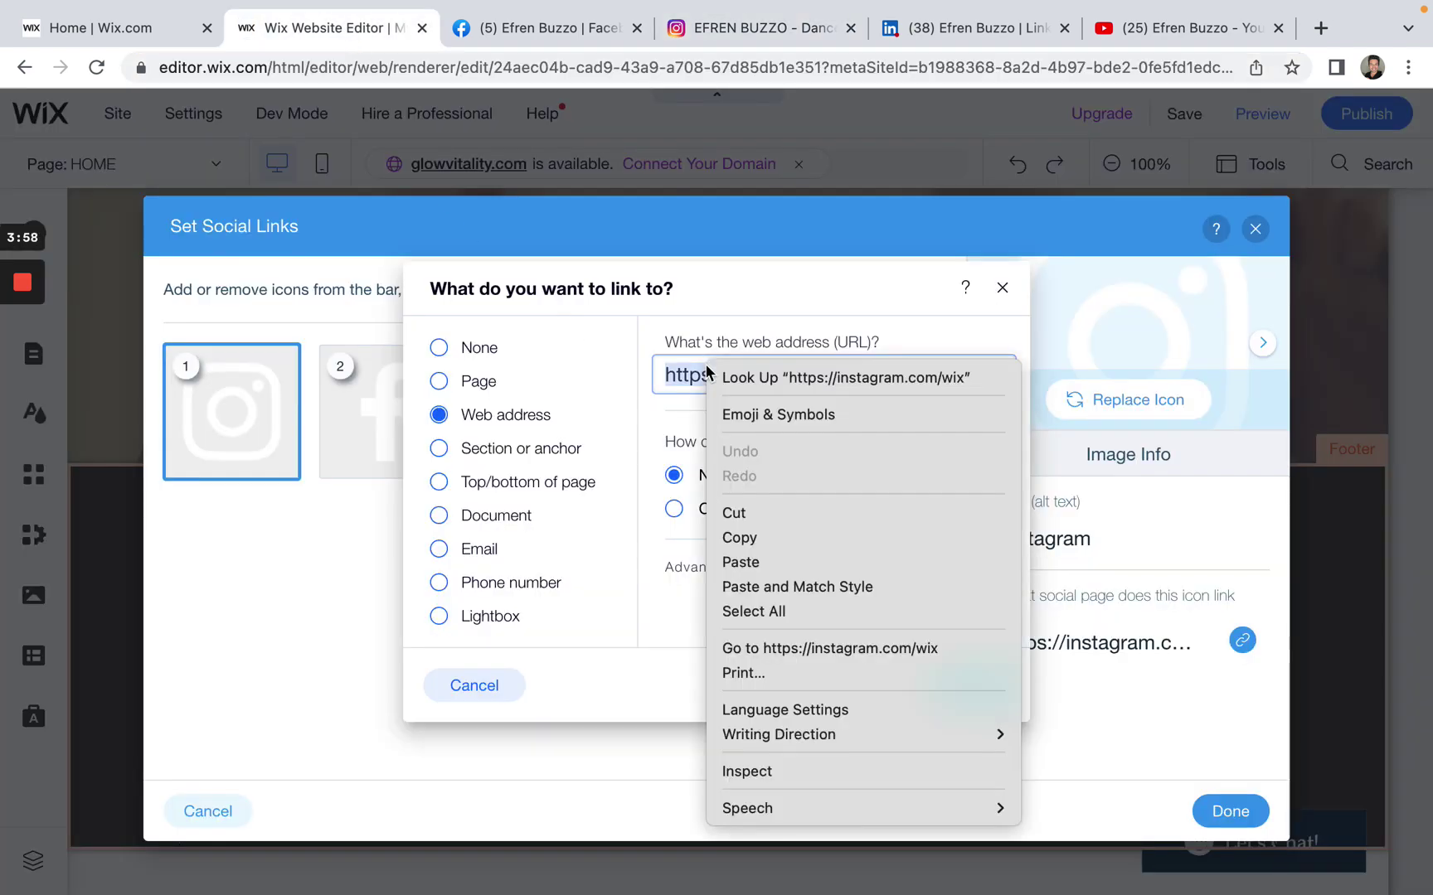
click(777, 561)
click(957, 686)
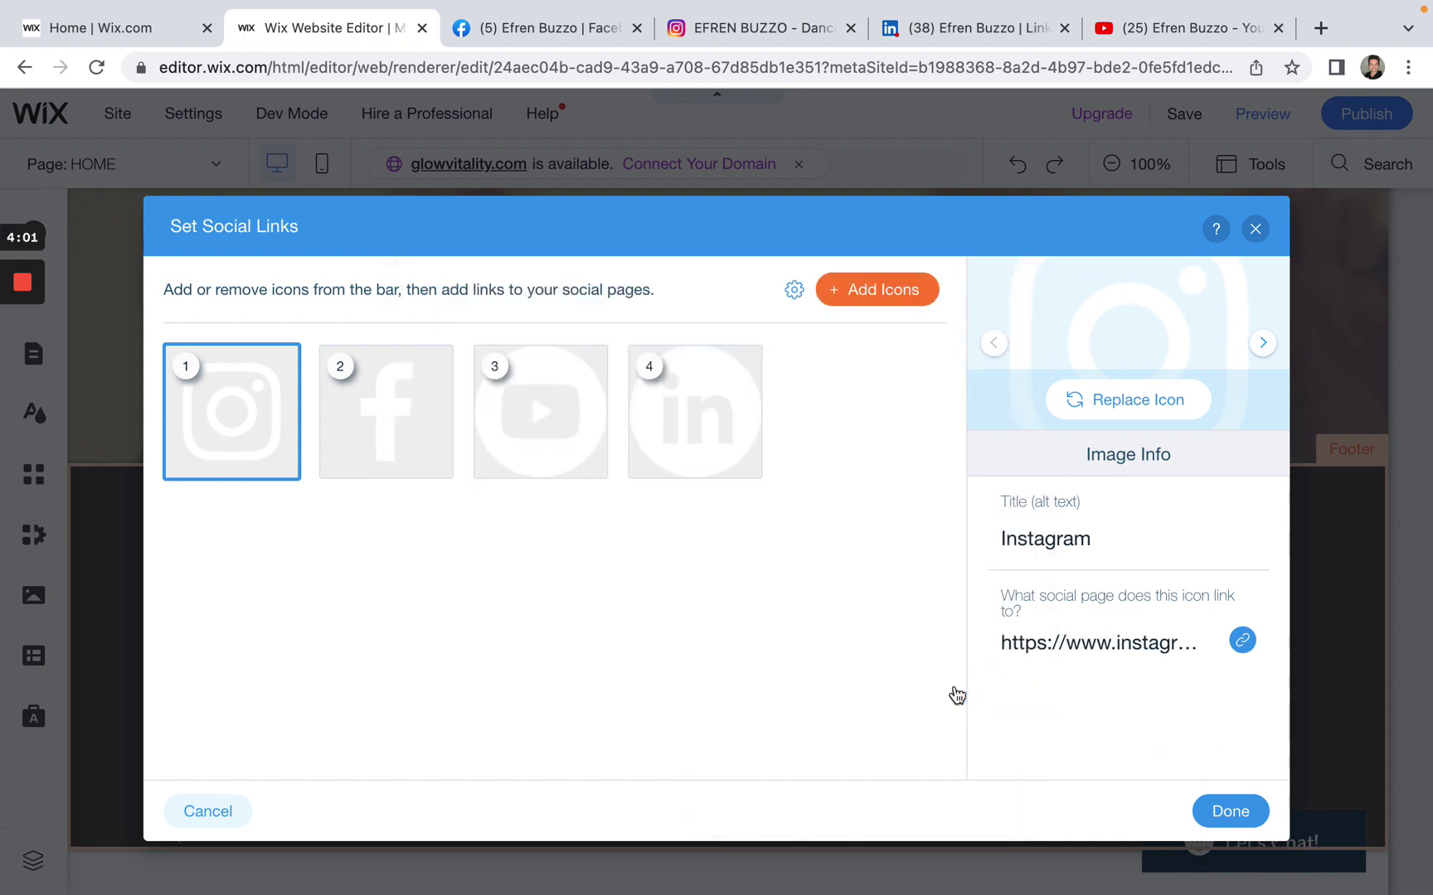
Select the Facebook icon, and open the Digital Services business page from the managed pages on Facebook
click(412, 412)
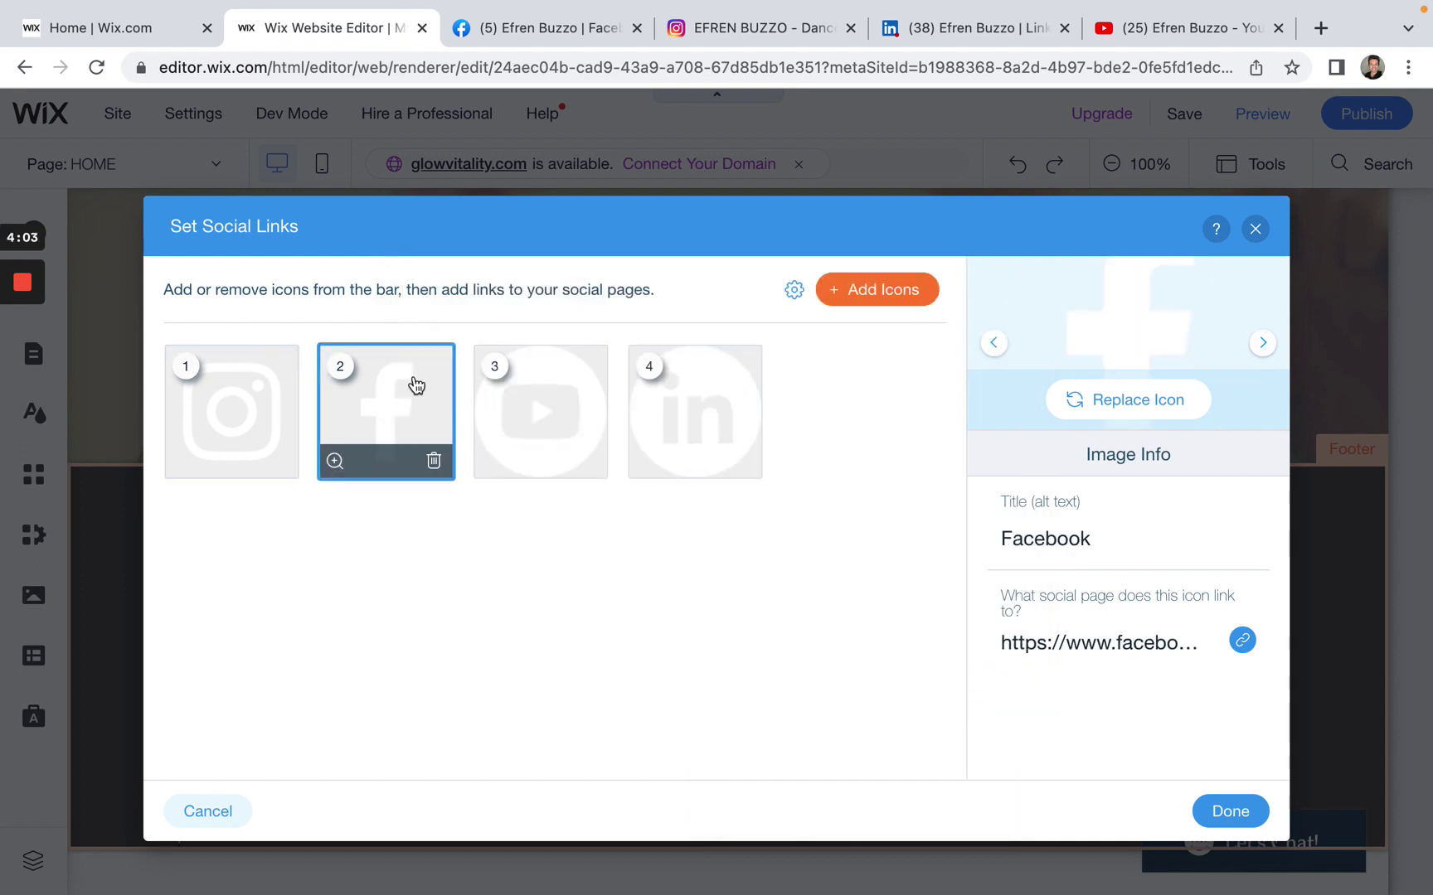
click(850, 29)
click(585, 32)
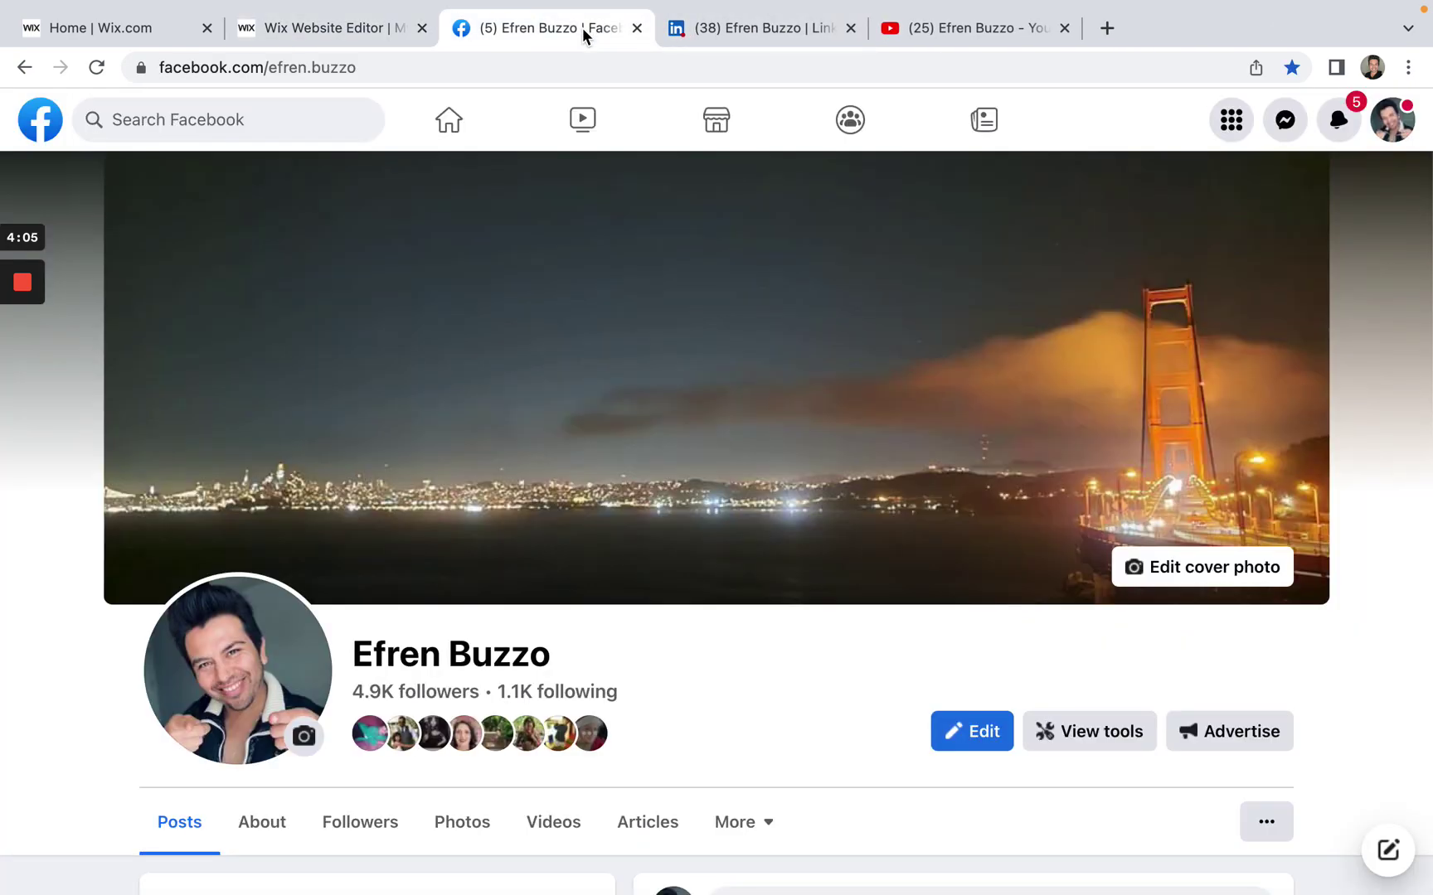
scroll(428, 622, down, 8)
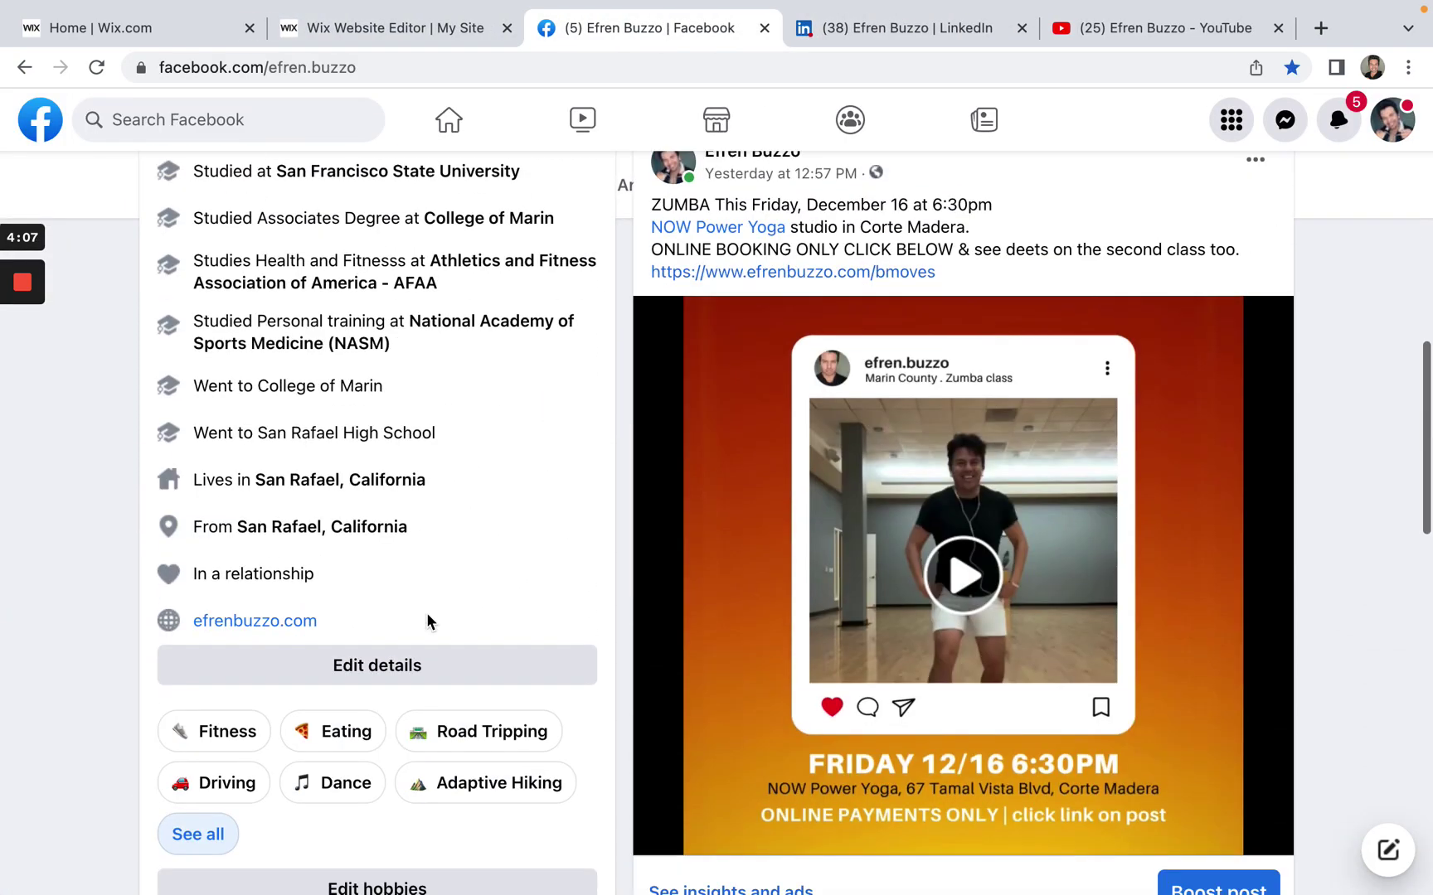
scroll(426, 621, up, 10)
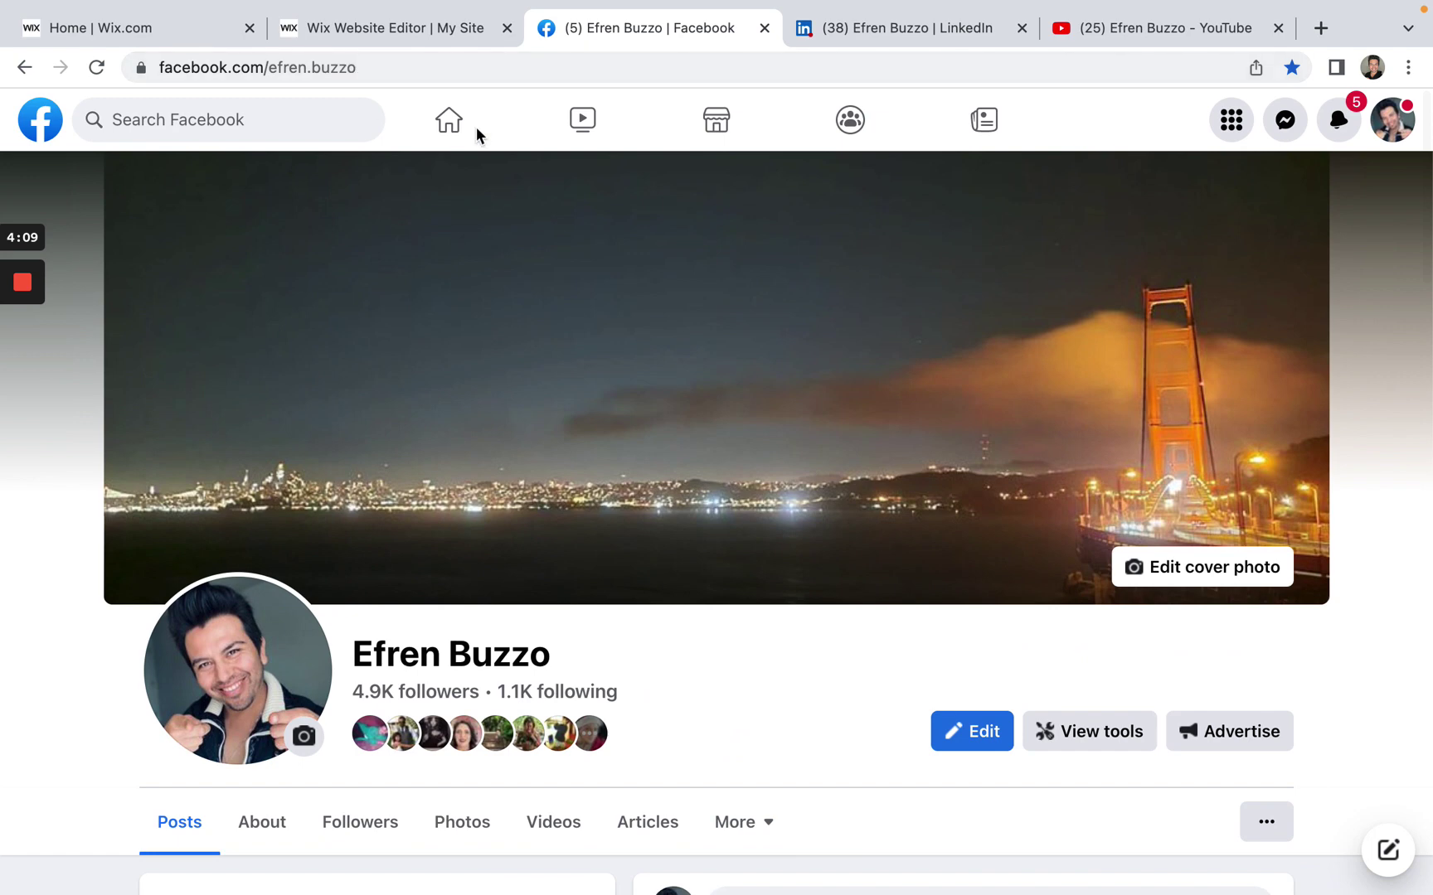
click(448, 123)
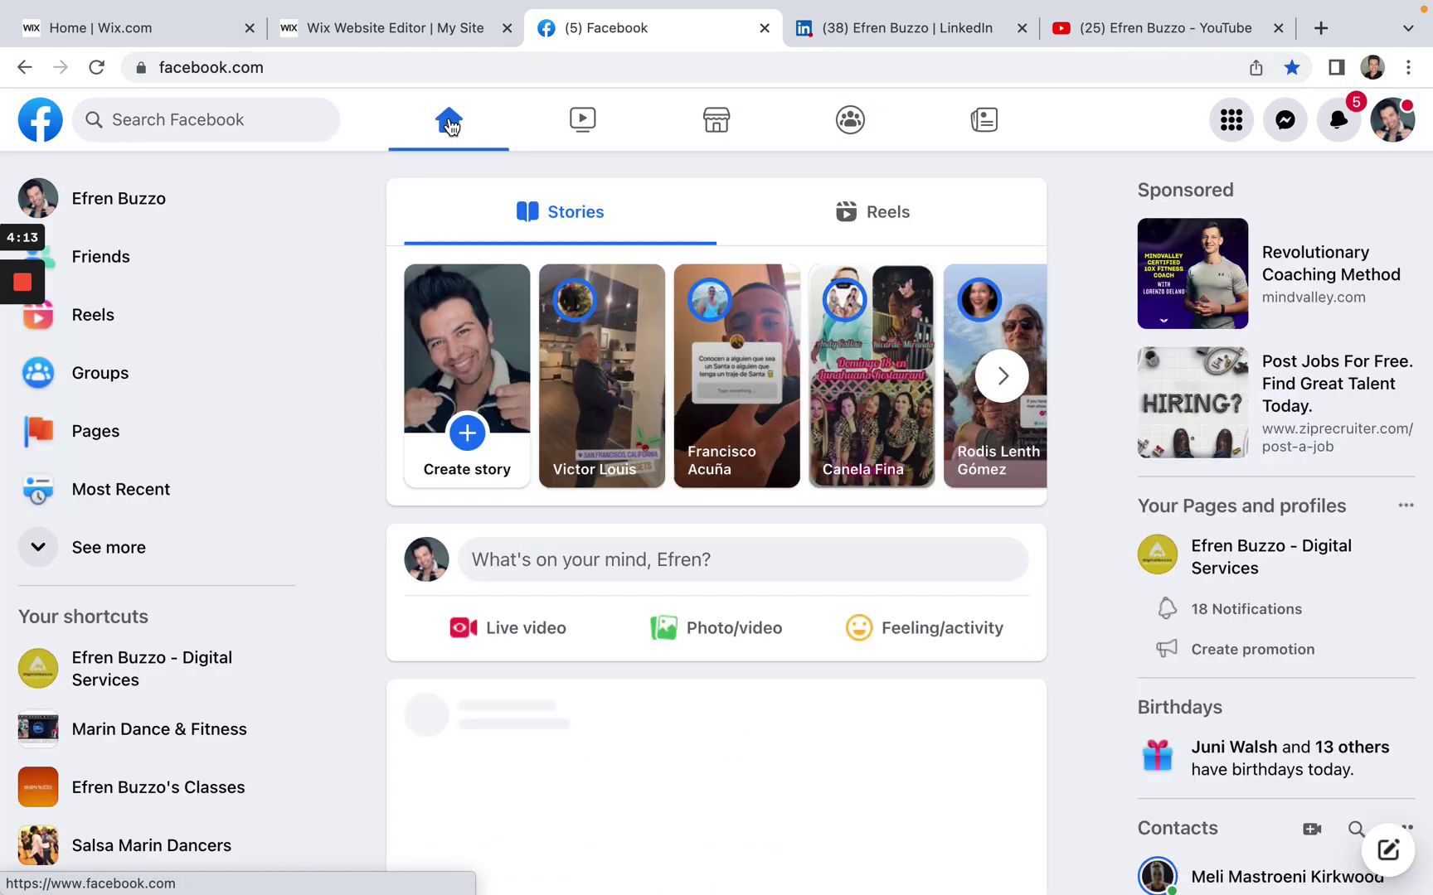
click(116, 442)
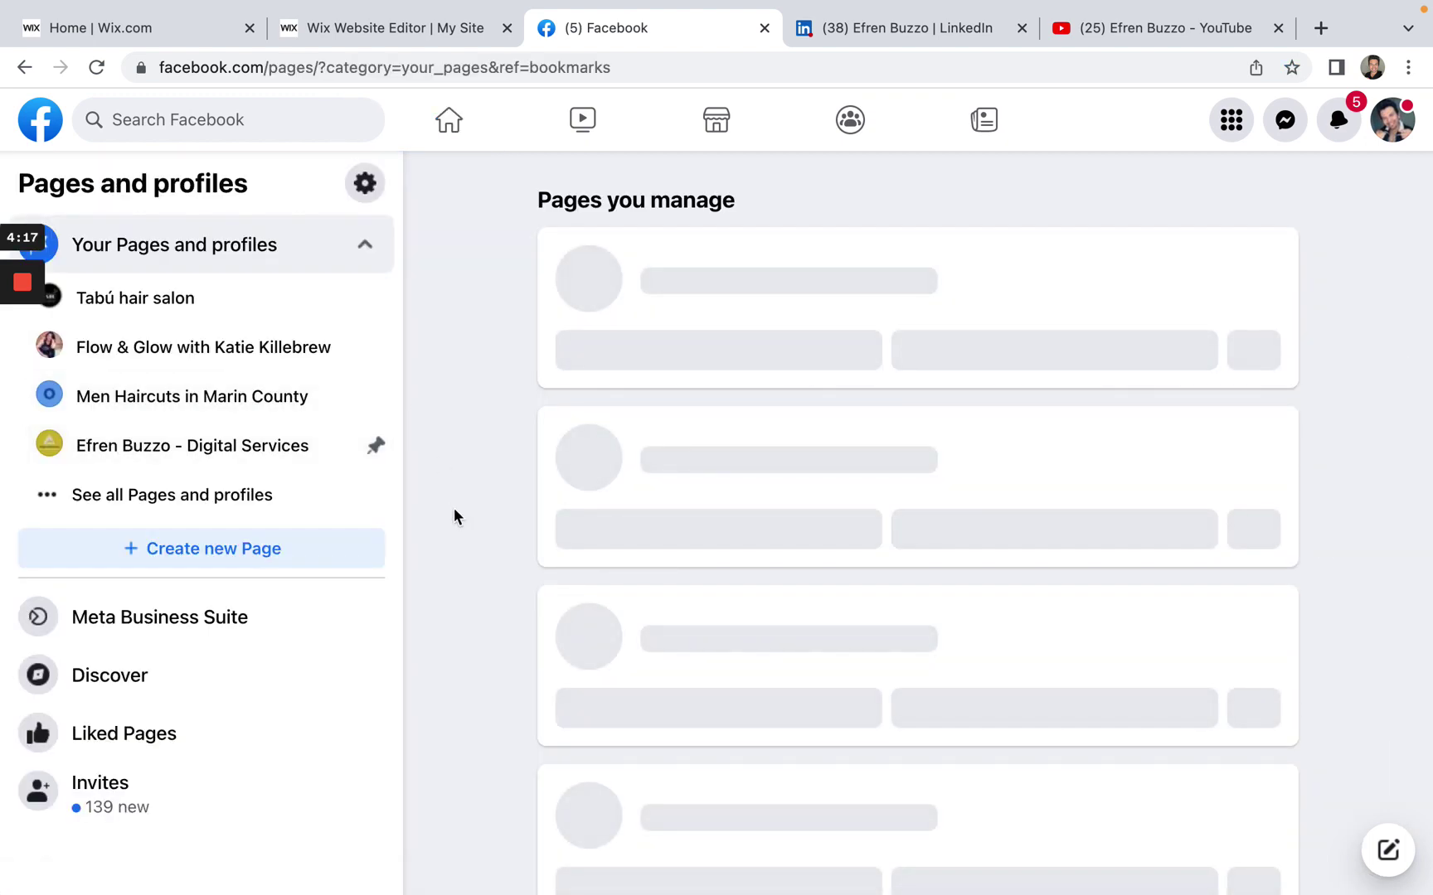
scroll(455, 515, down, 5)
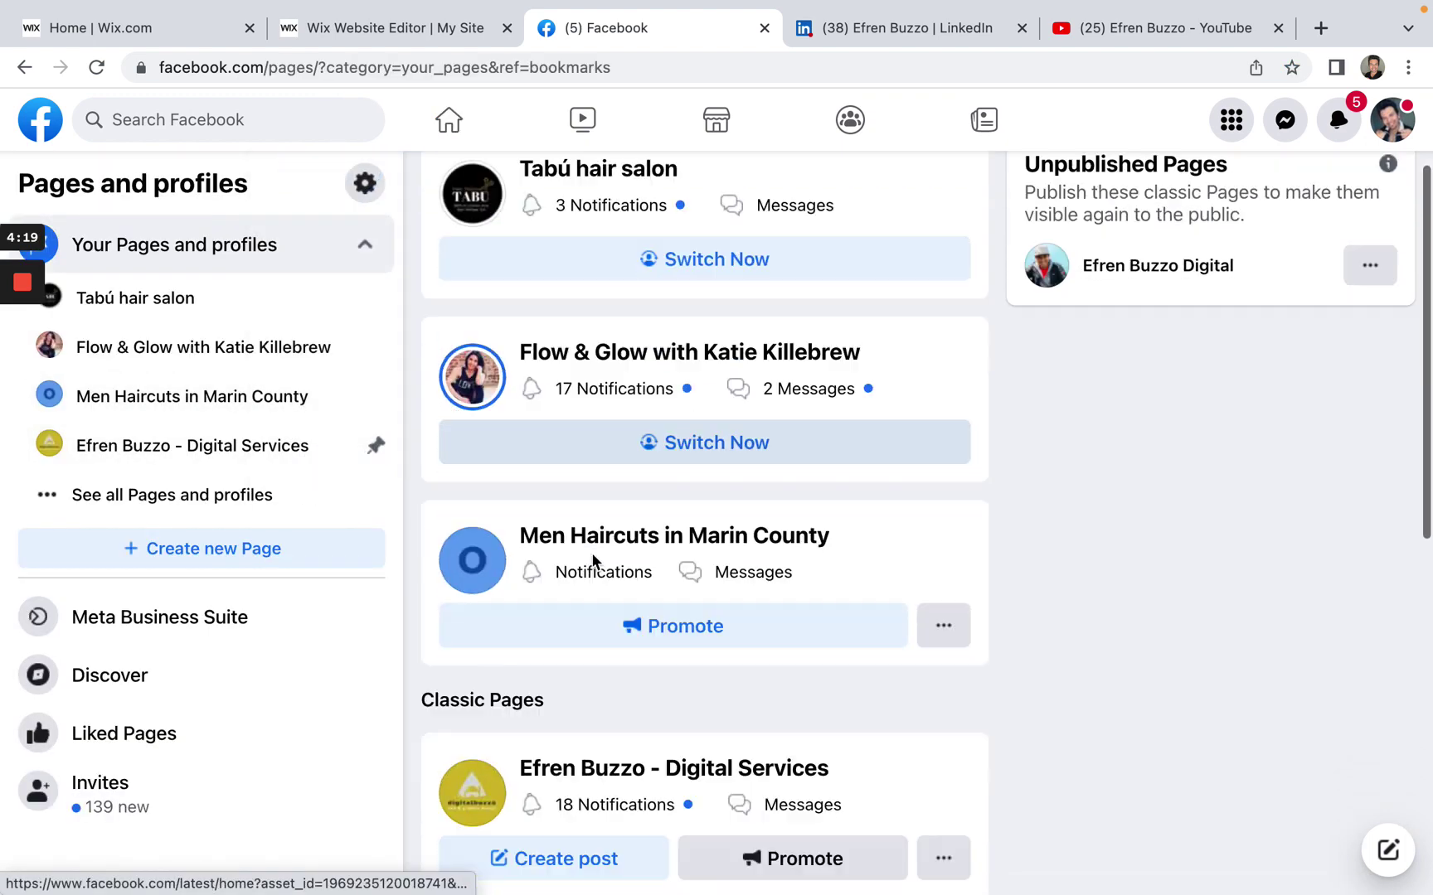
click(636, 562)
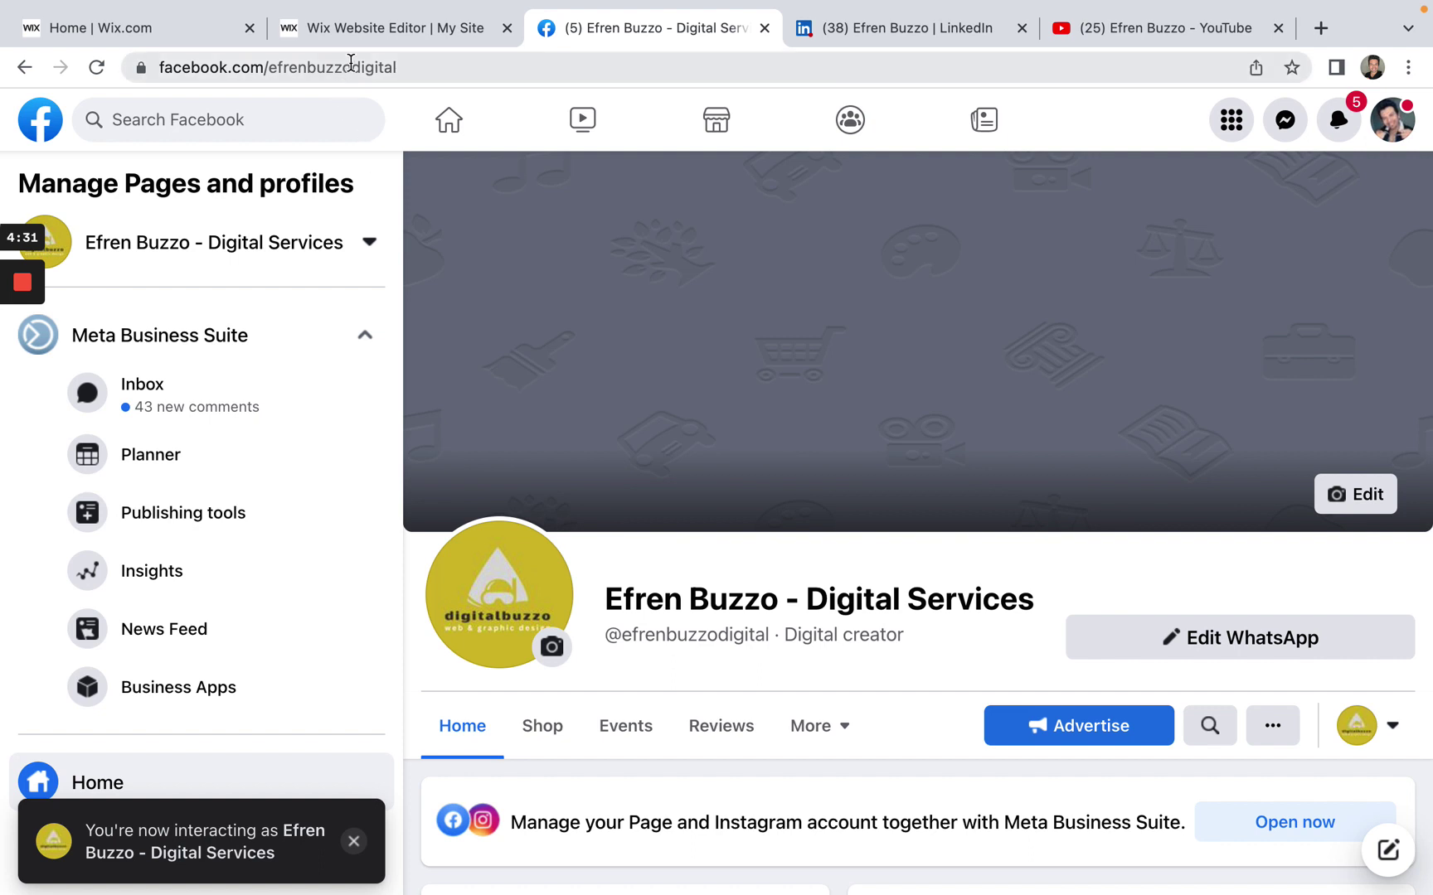
Replace the Facebook icon's web address with the URL copied from the open Facebook business page, closing that page once copied
right_click(351, 63)
click(417, 217)
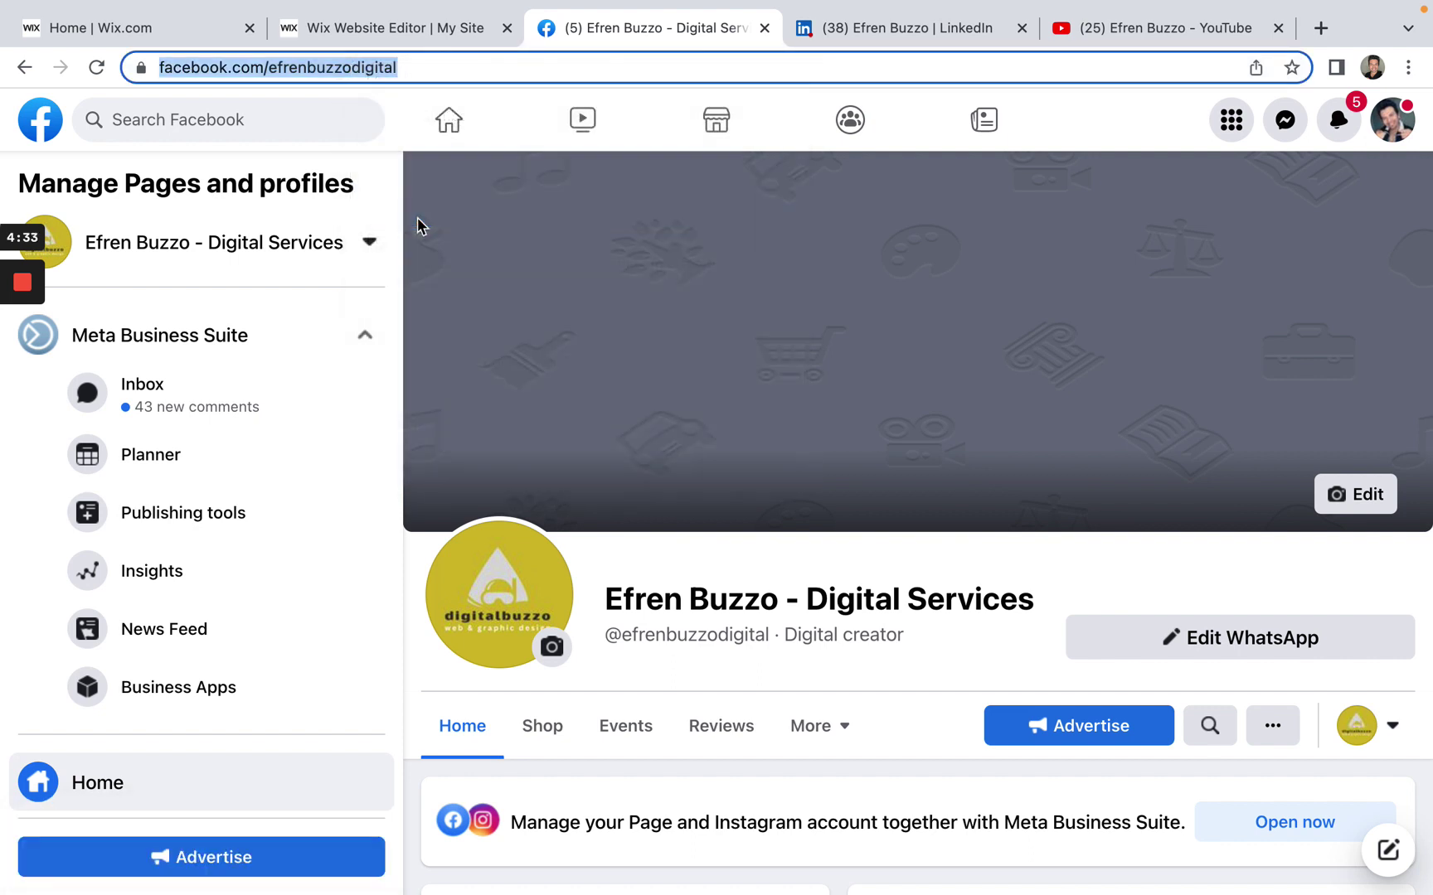
click(765, 29)
click(429, 30)
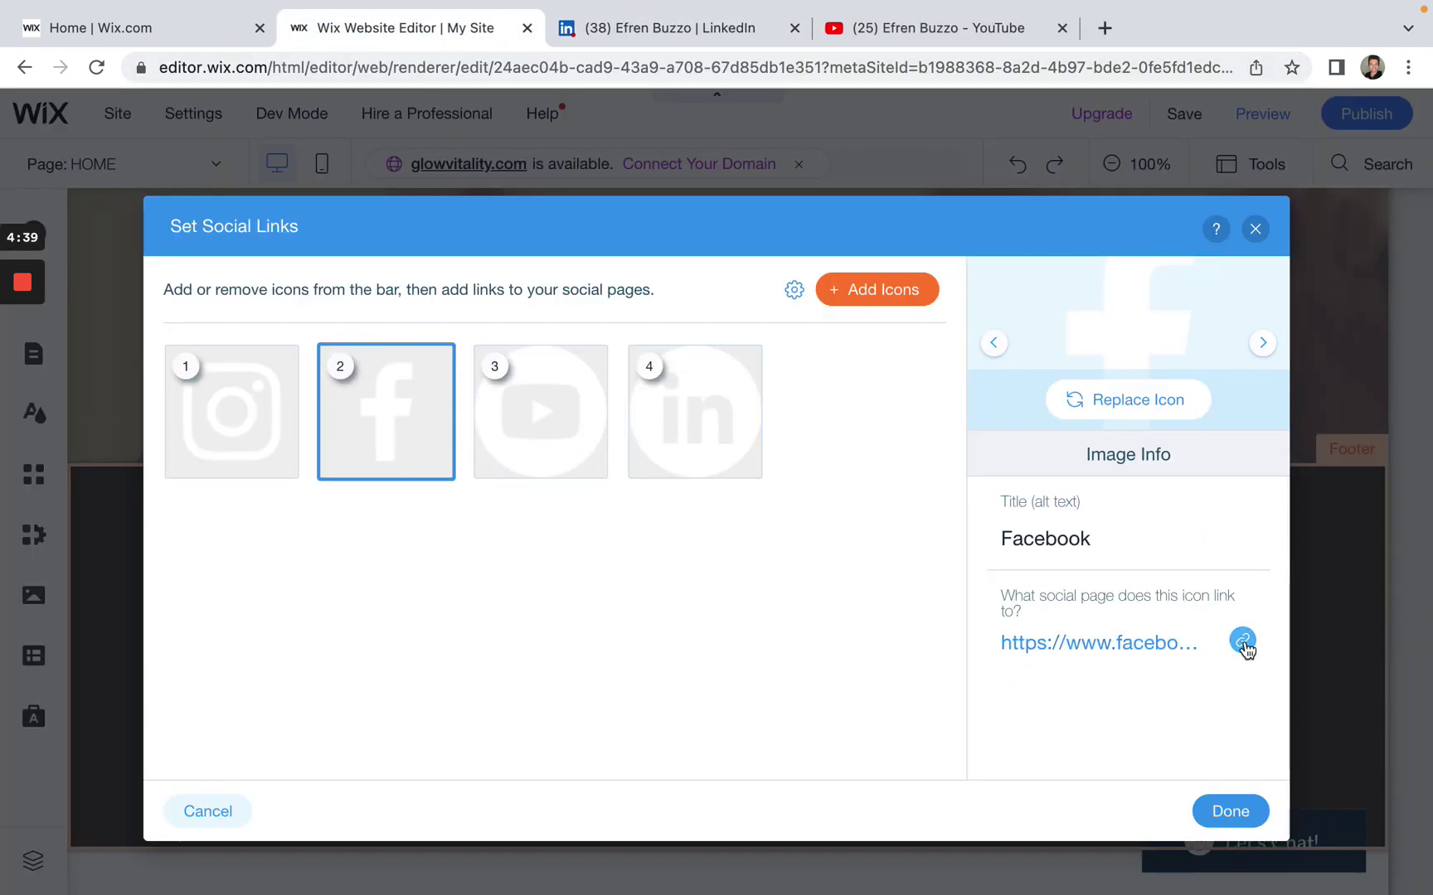
click(995, 547)
right_click(839, 418)
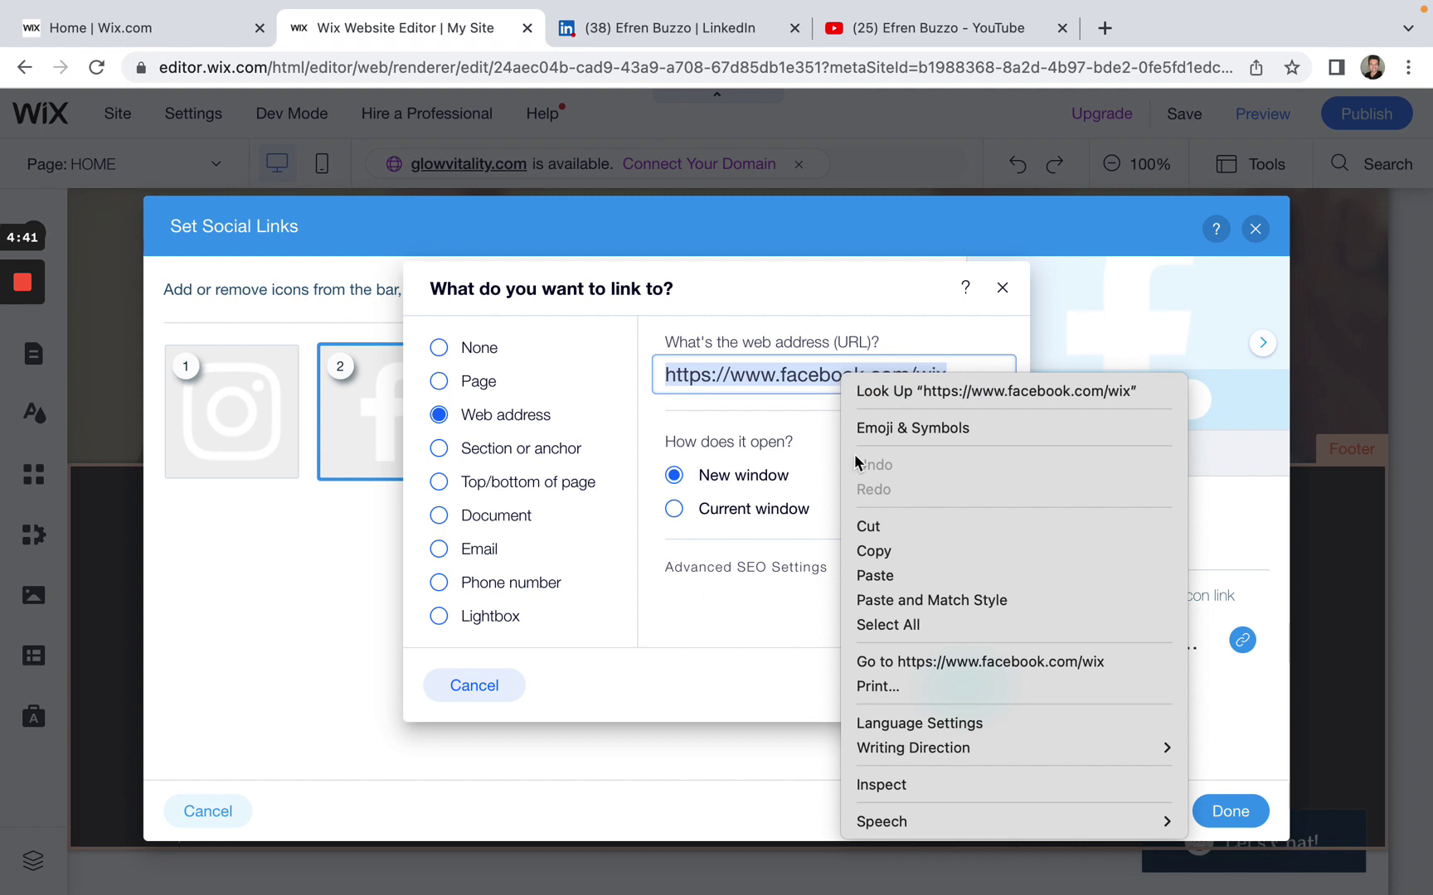
click(888, 576)
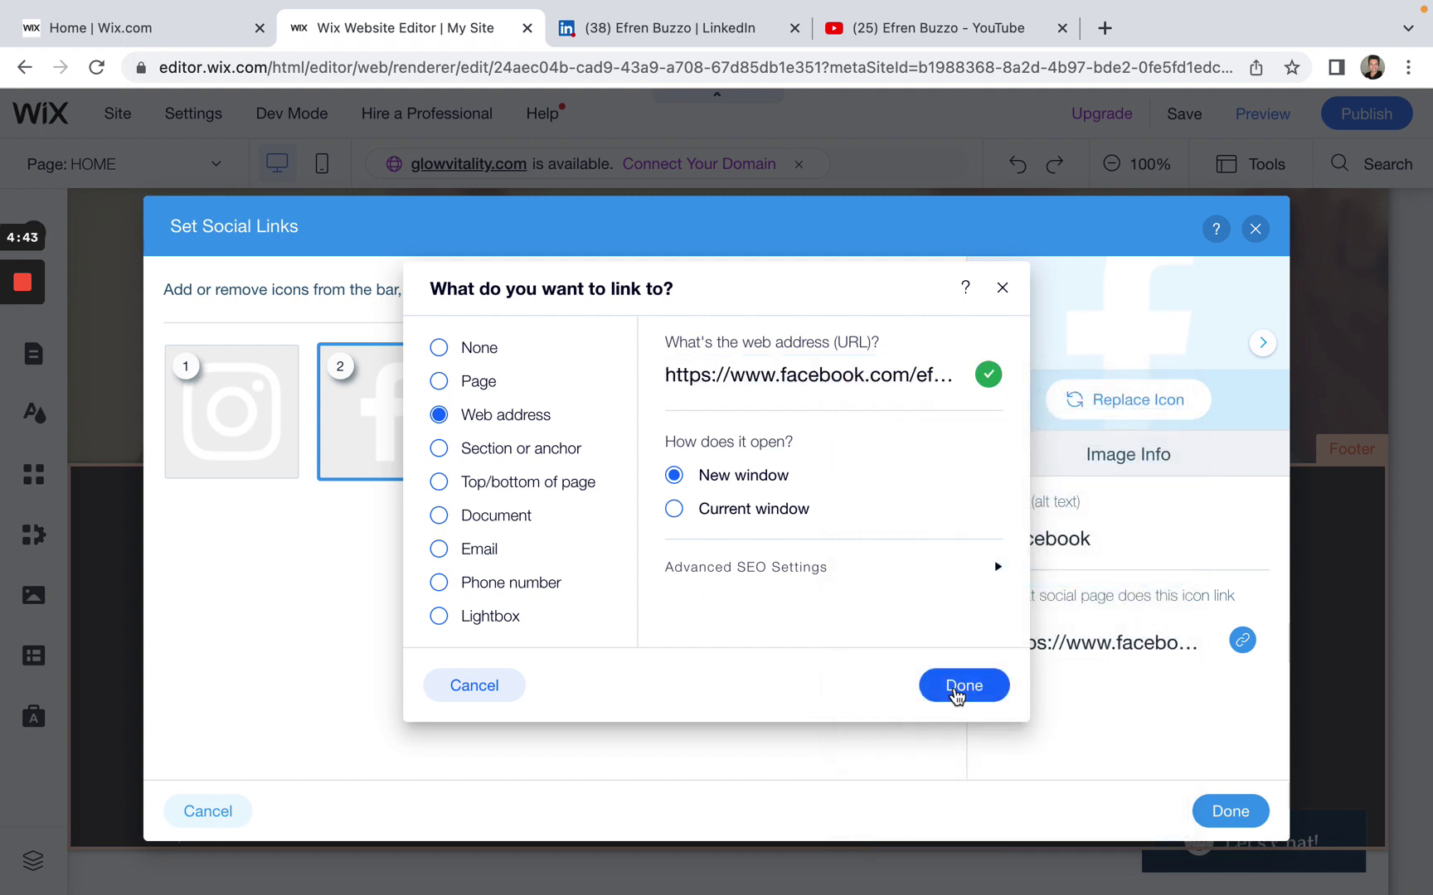
click(955, 690)
Link the YouTube icon to the web address copied from the open YouTube channel page
click(549, 418)
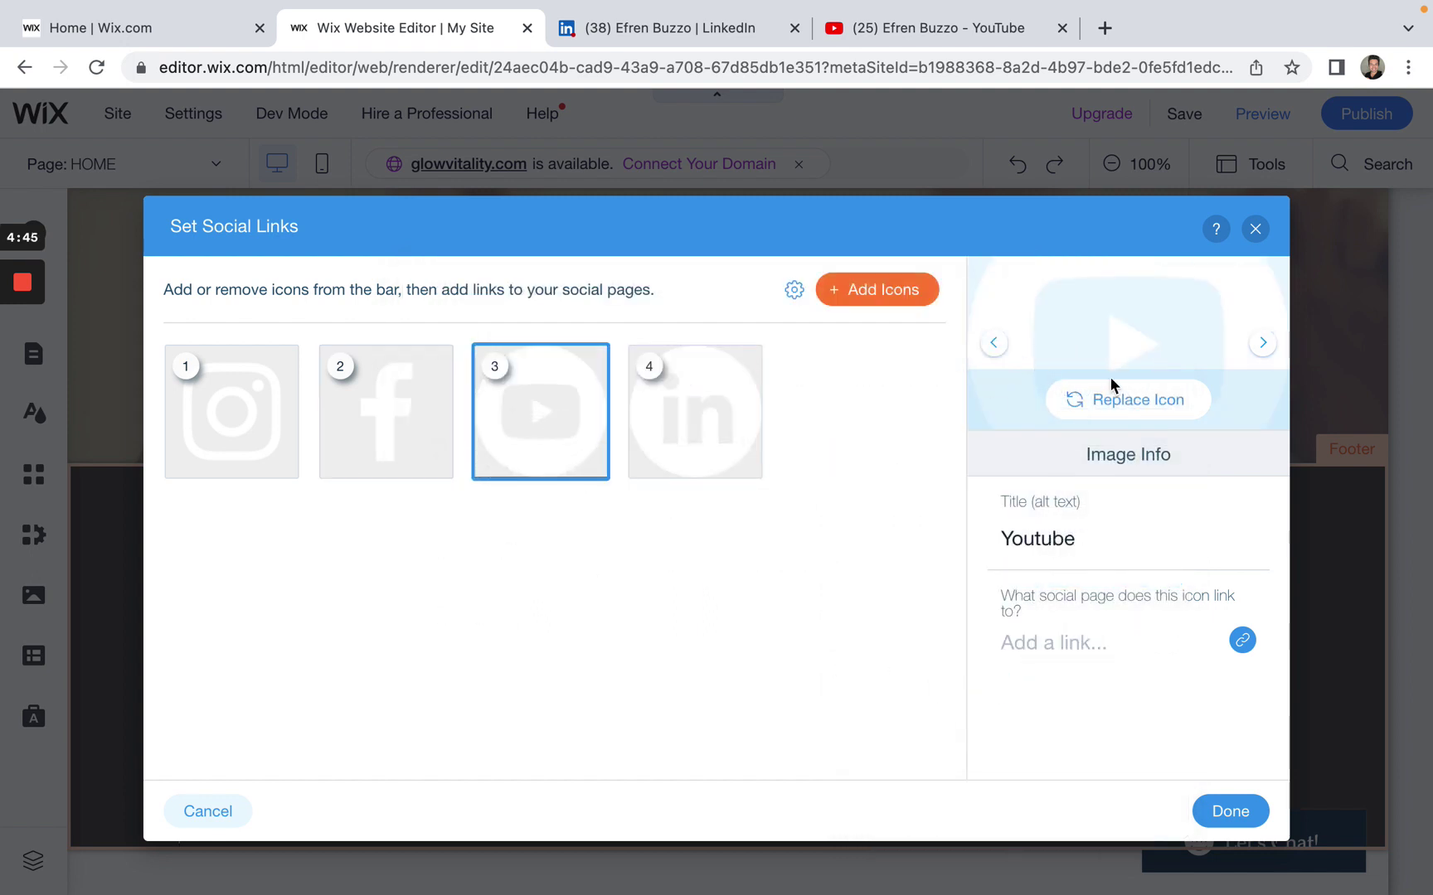
click(862, 29)
click(326, 66)
right_click(326, 66)
click(384, 209)
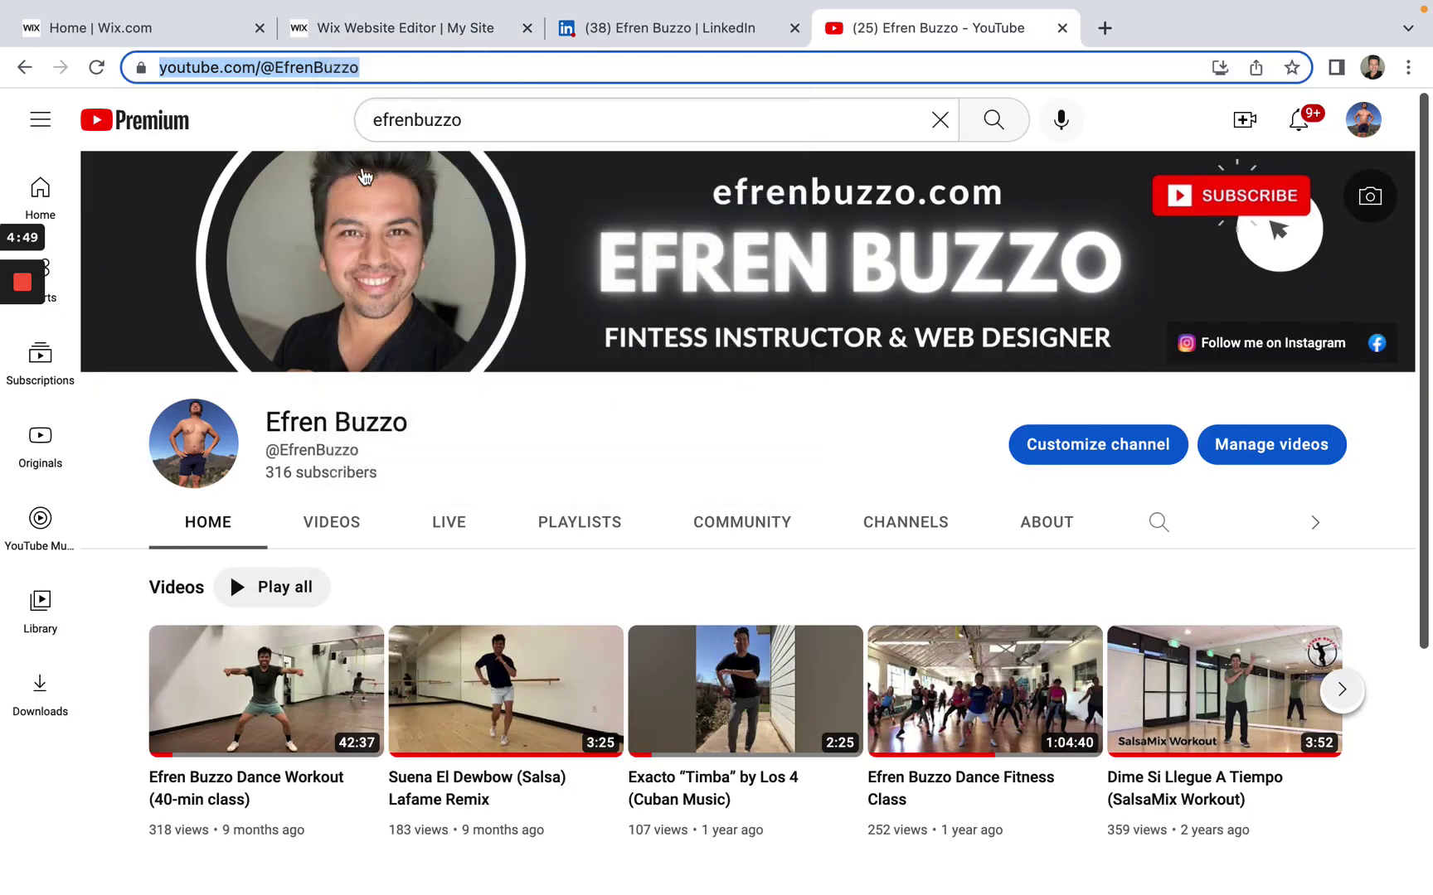
click(383, 29)
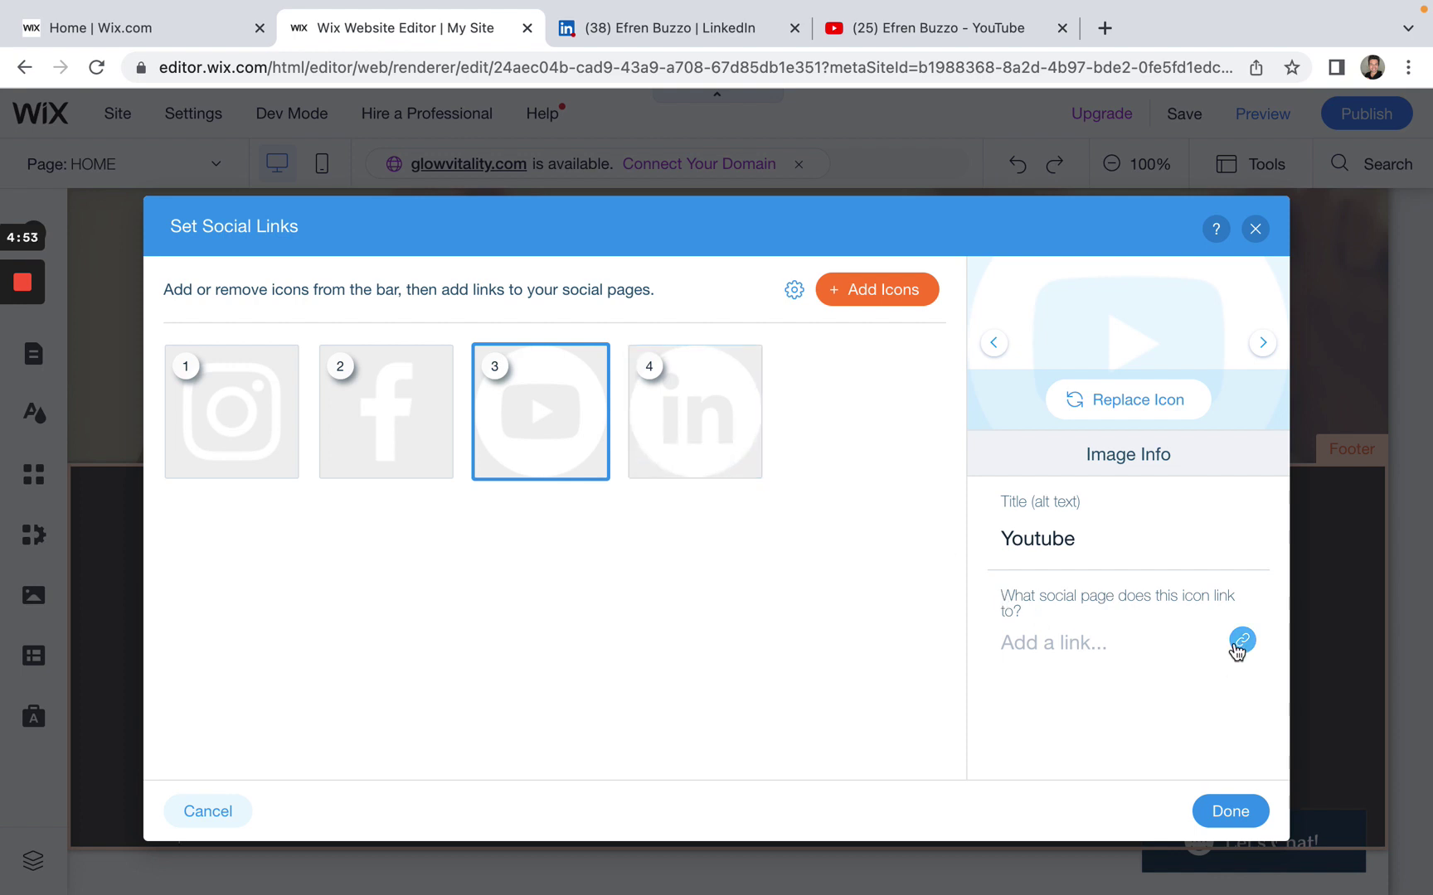
click(1121, 588)
right_click(749, 374)
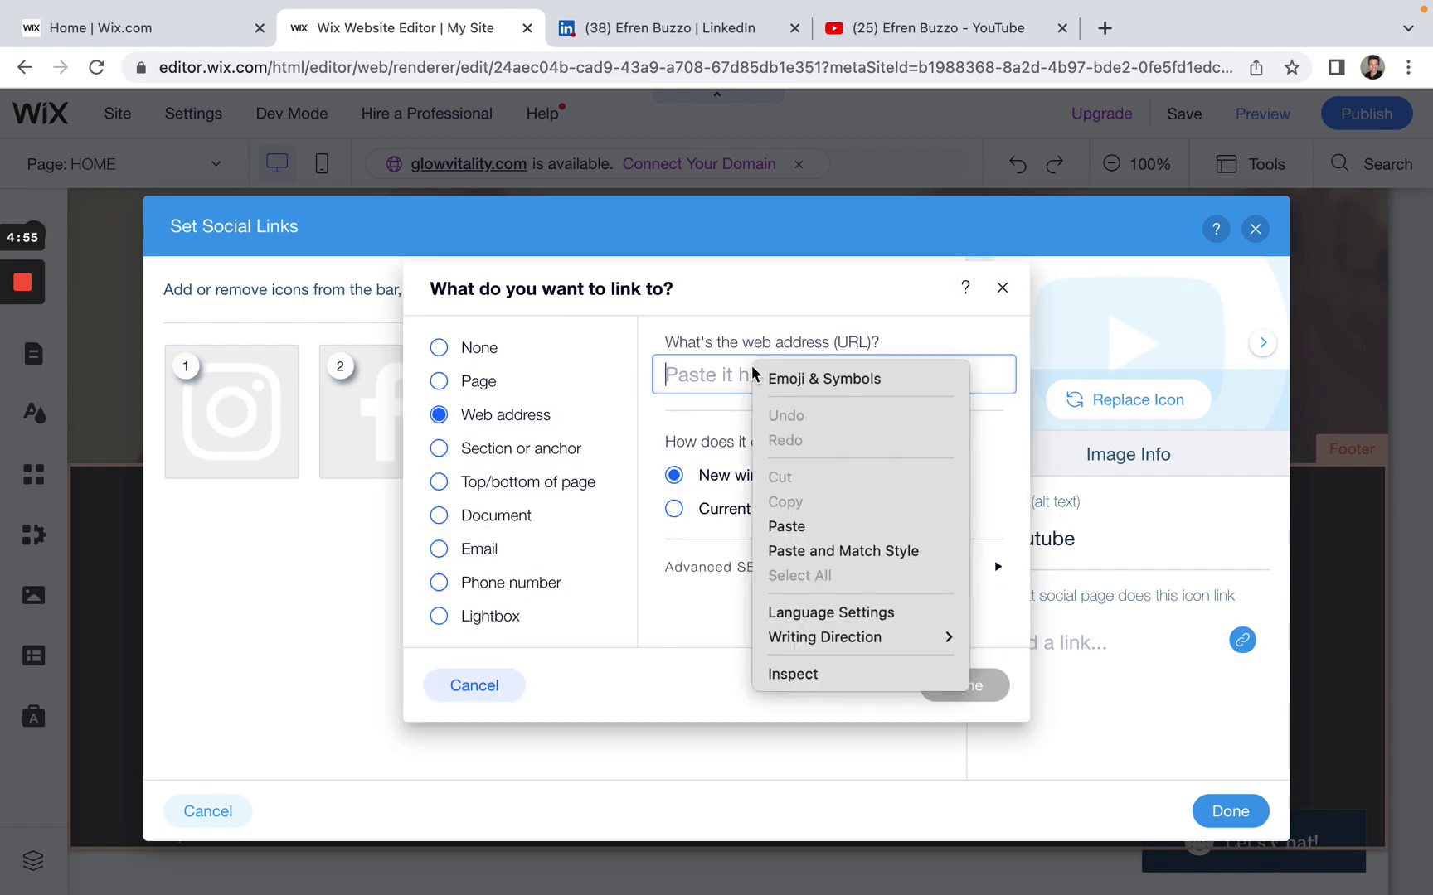
click(786, 527)
click(974, 693)
Link the LinkedIn icon to the web address copied from the open LinkedIn profile, and apply the social links to the footer
click(729, 416)
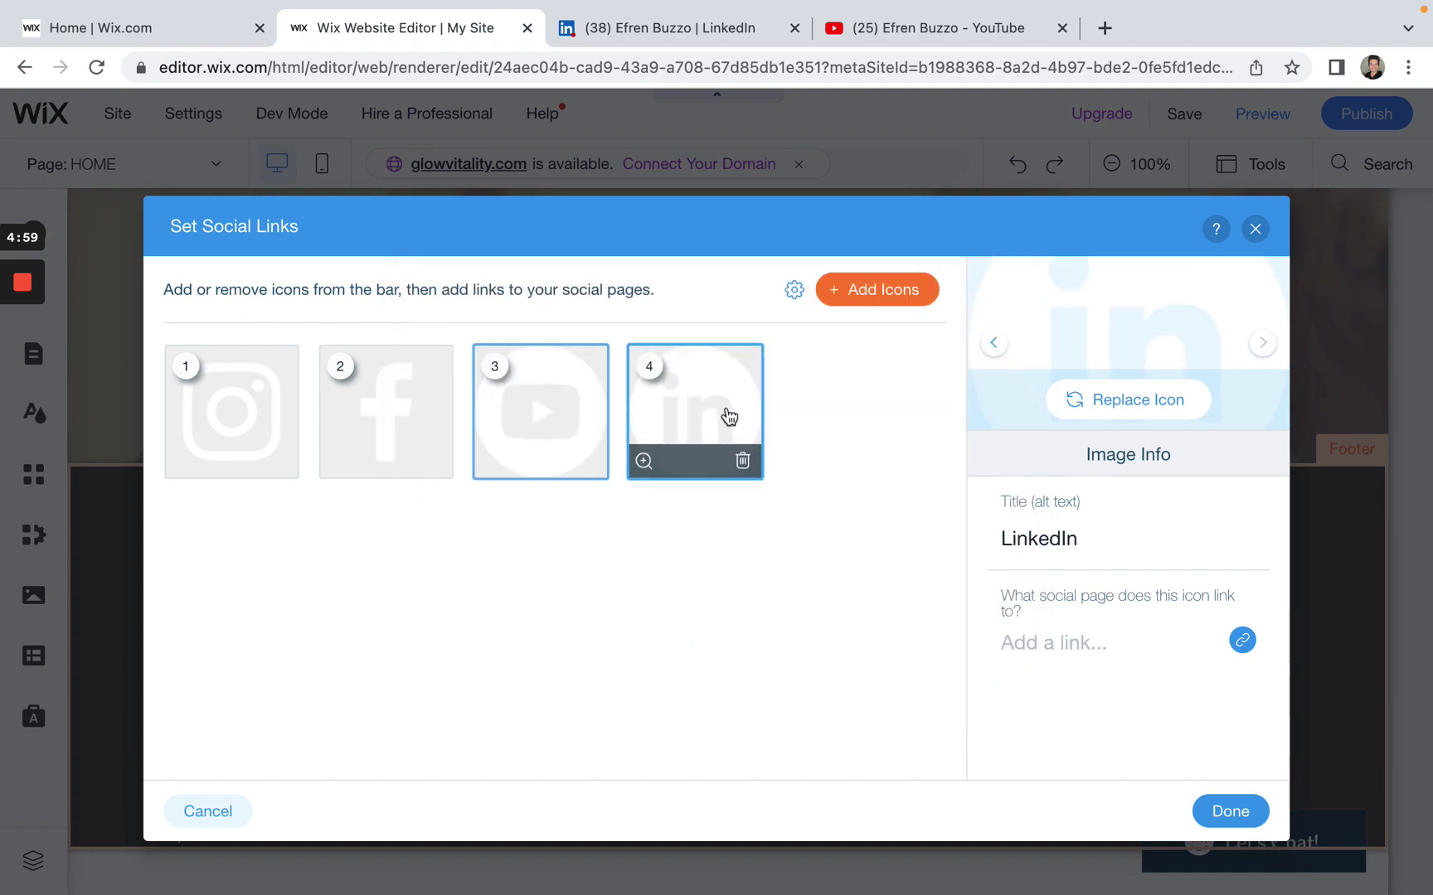
click(1061, 27)
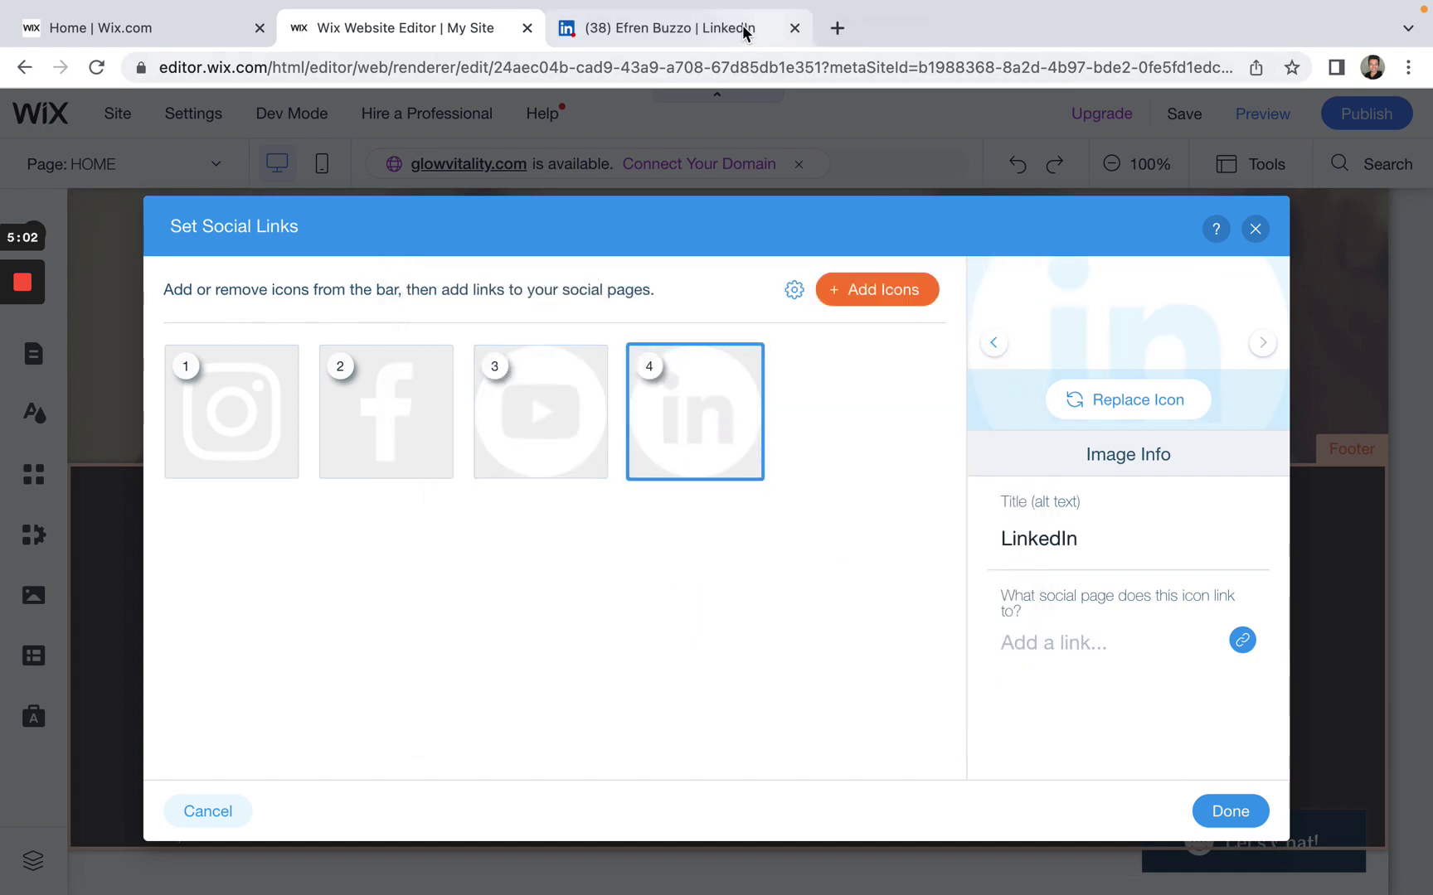
click(743, 30)
click(396, 68)
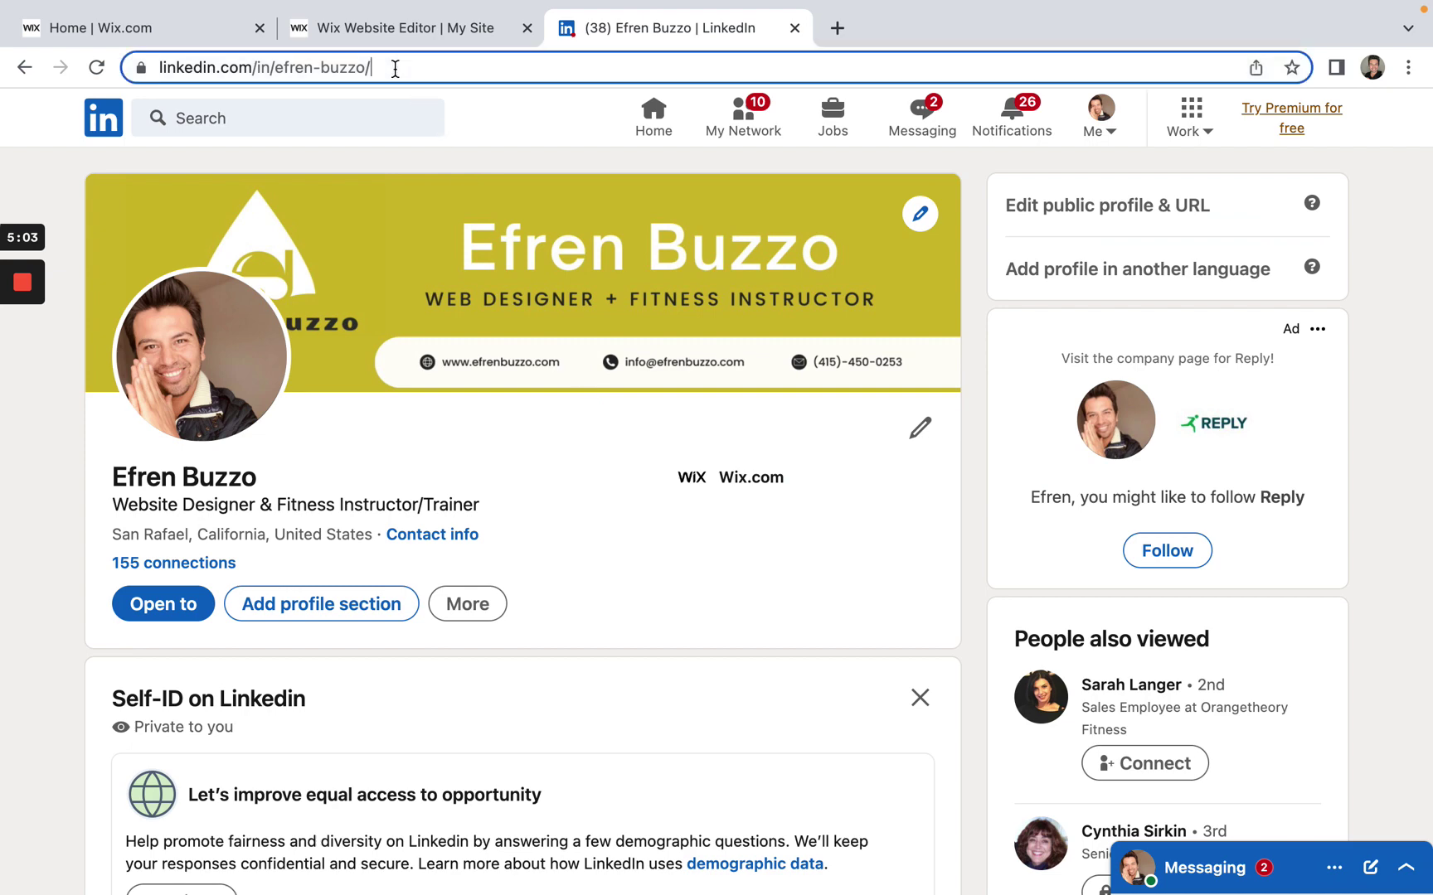
right_click(396, 68)
click(466, 216)
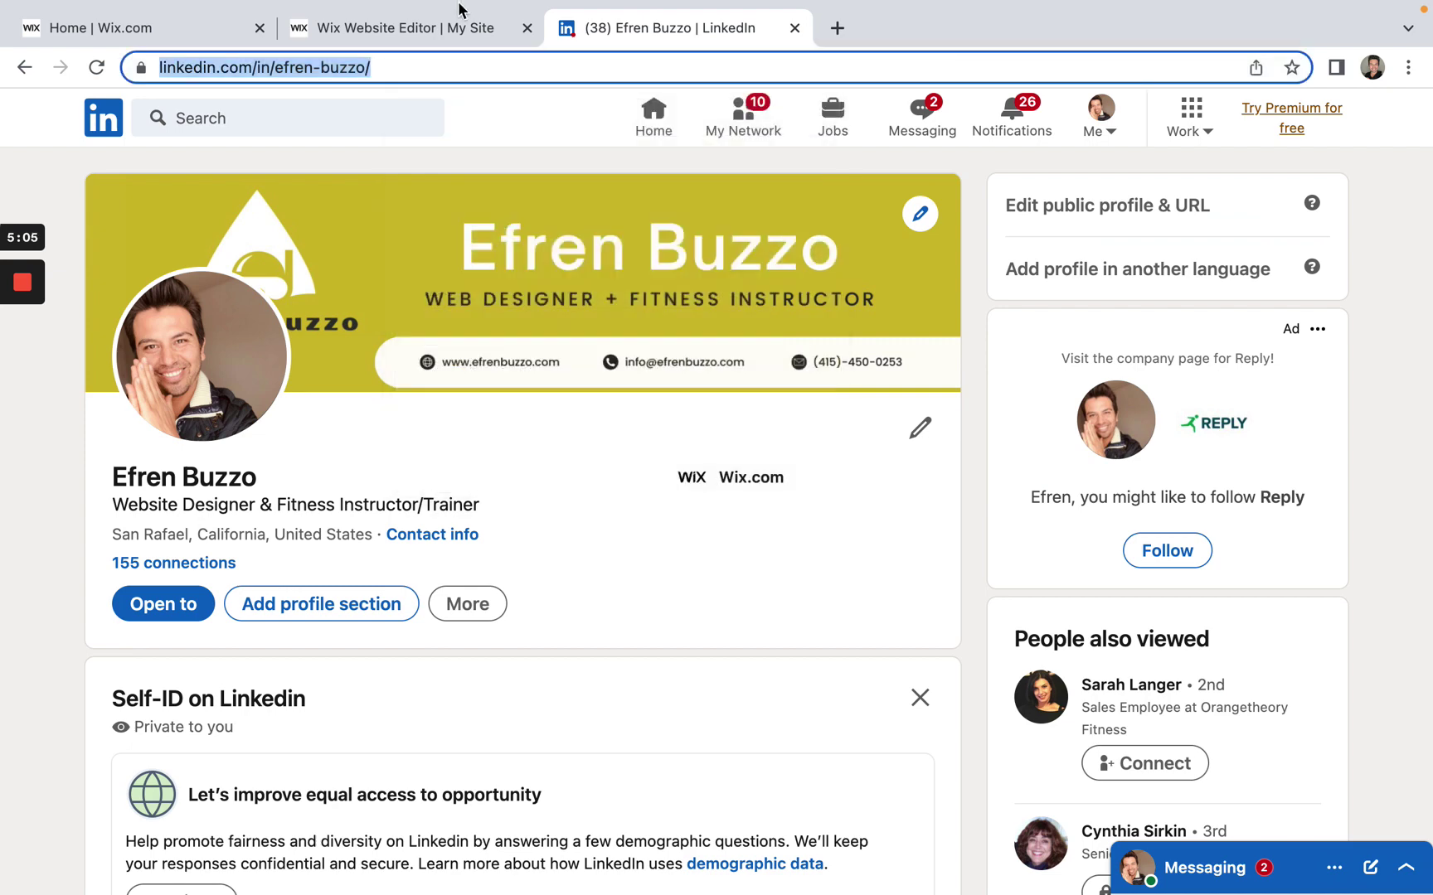
click(441, 86)
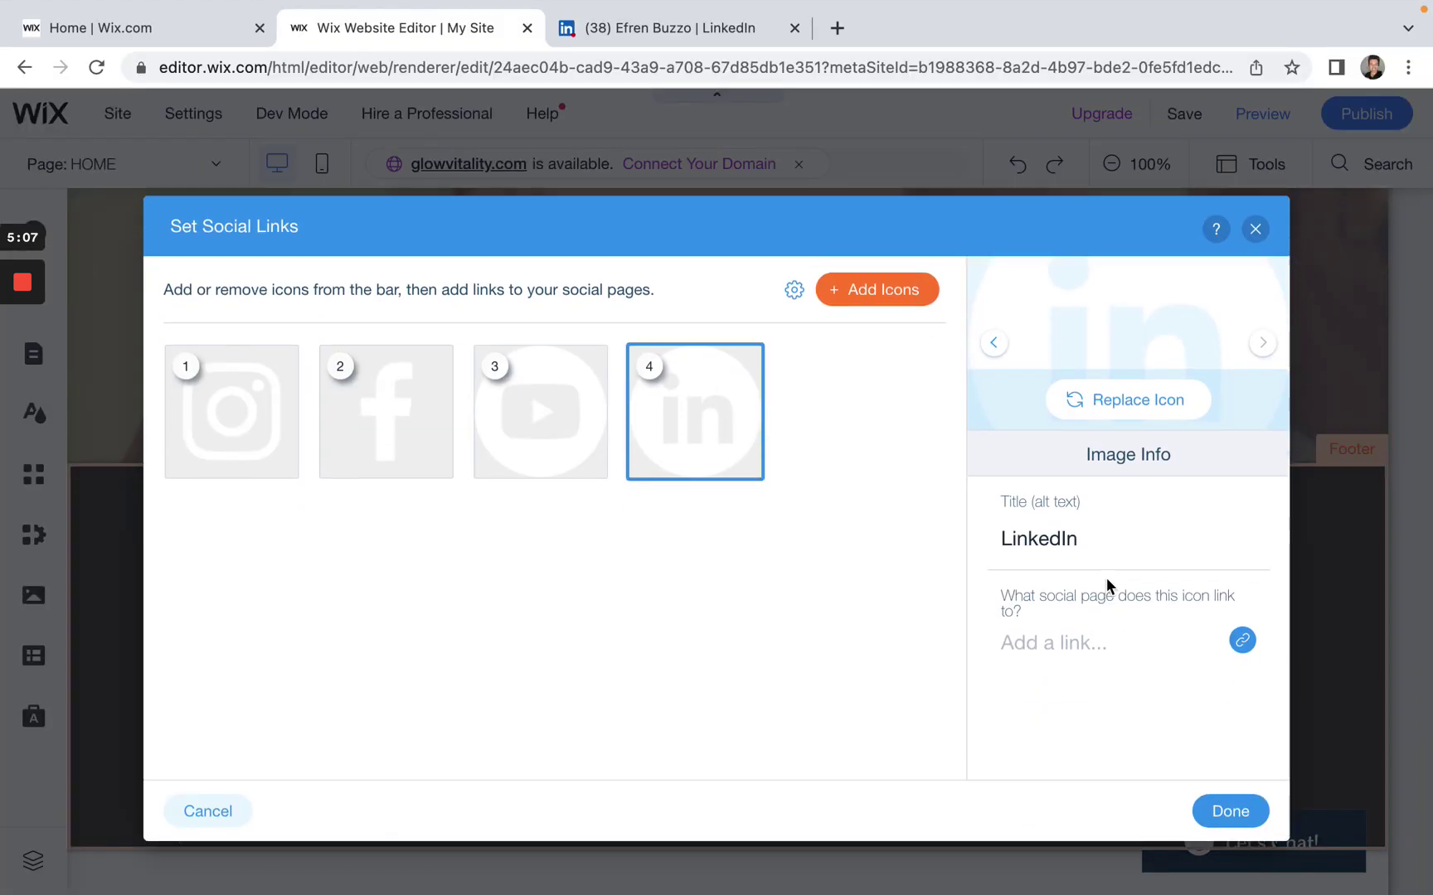
click(1241, 642)
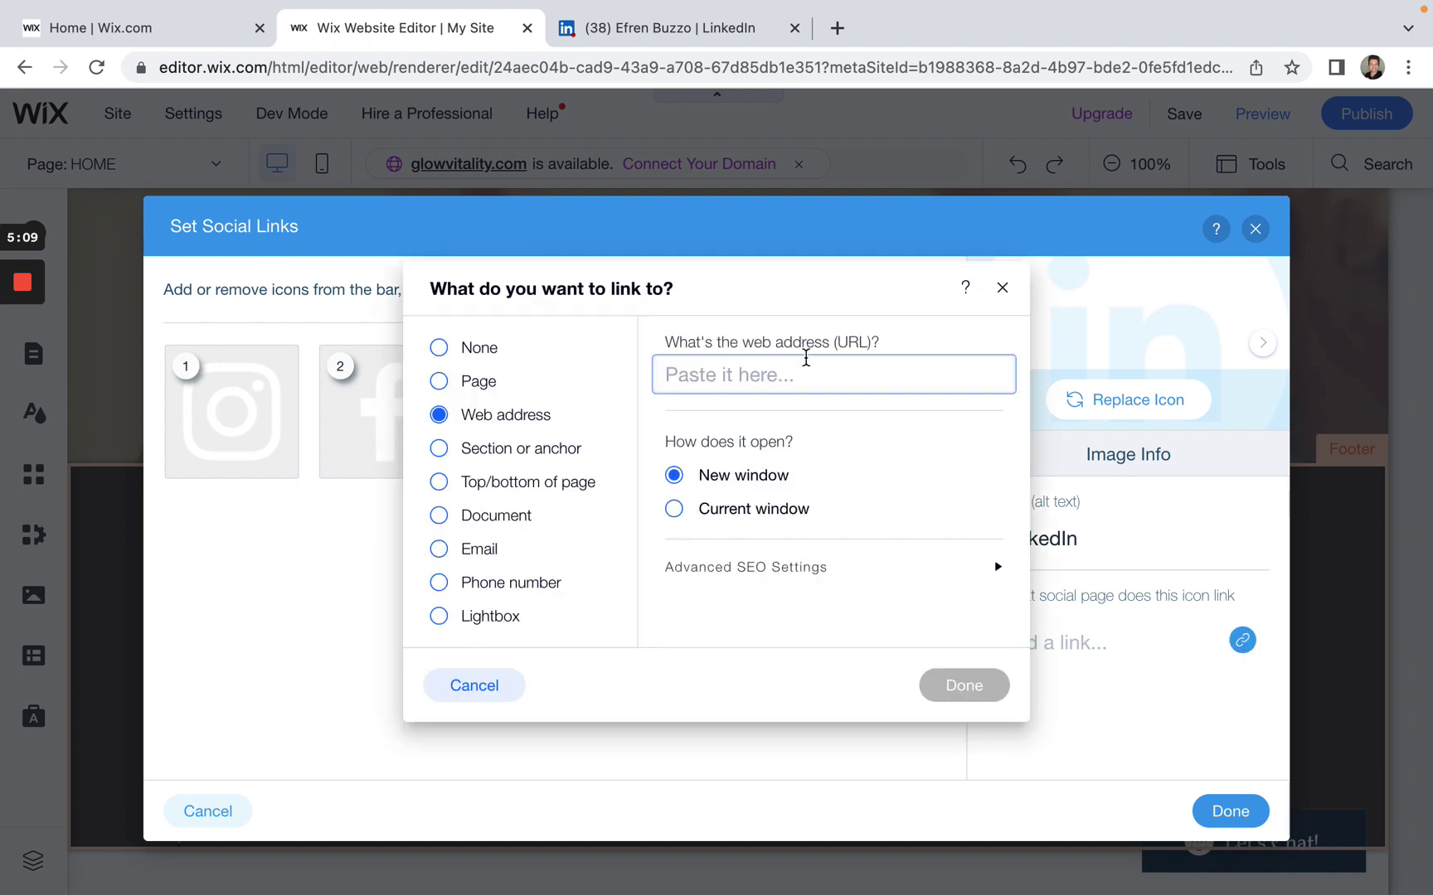
right_click(807, 364)
click(854, 526)
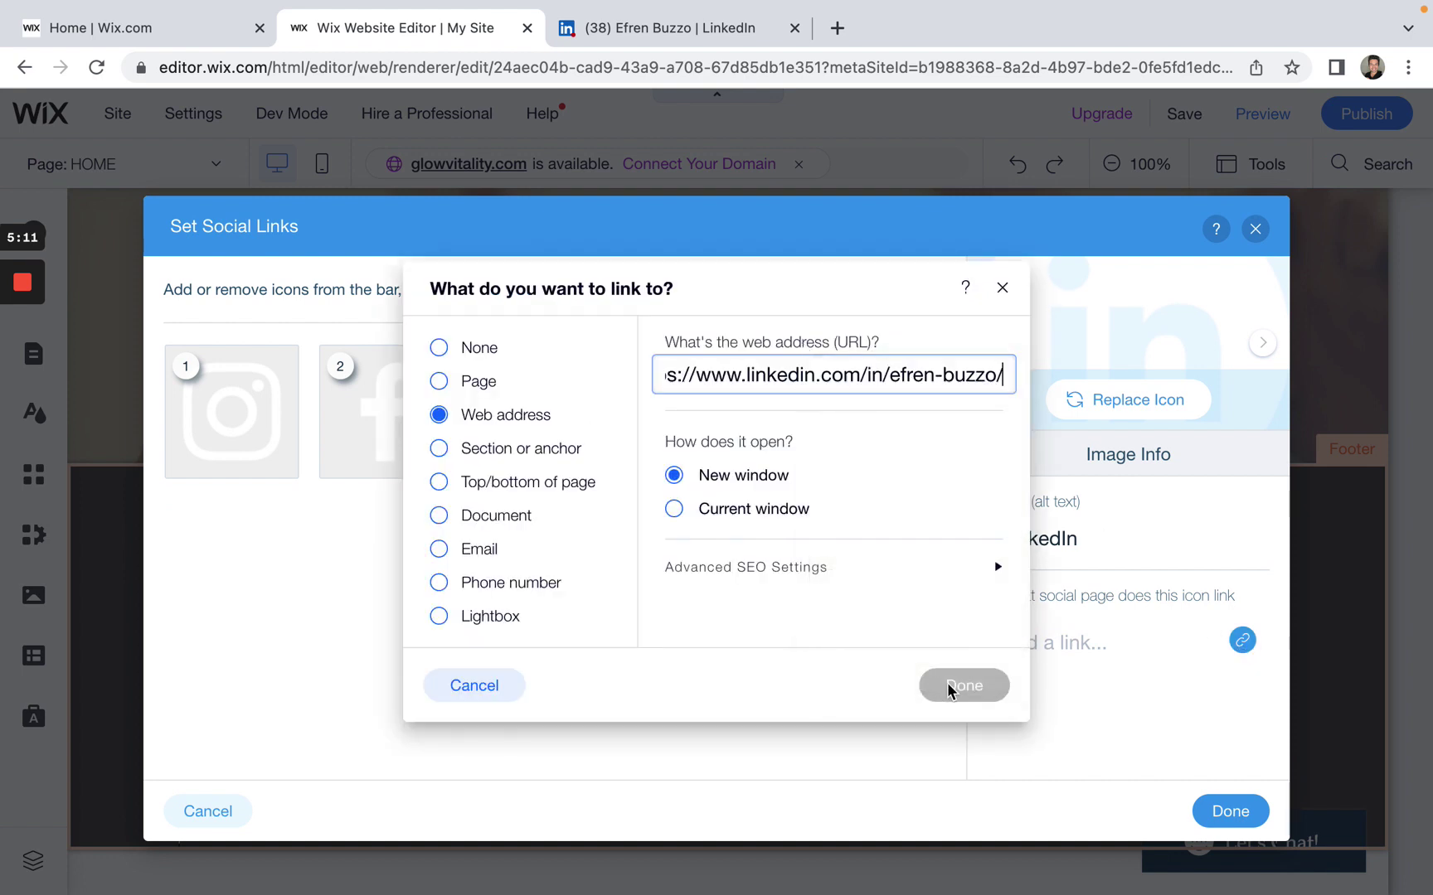
click(956, 697)
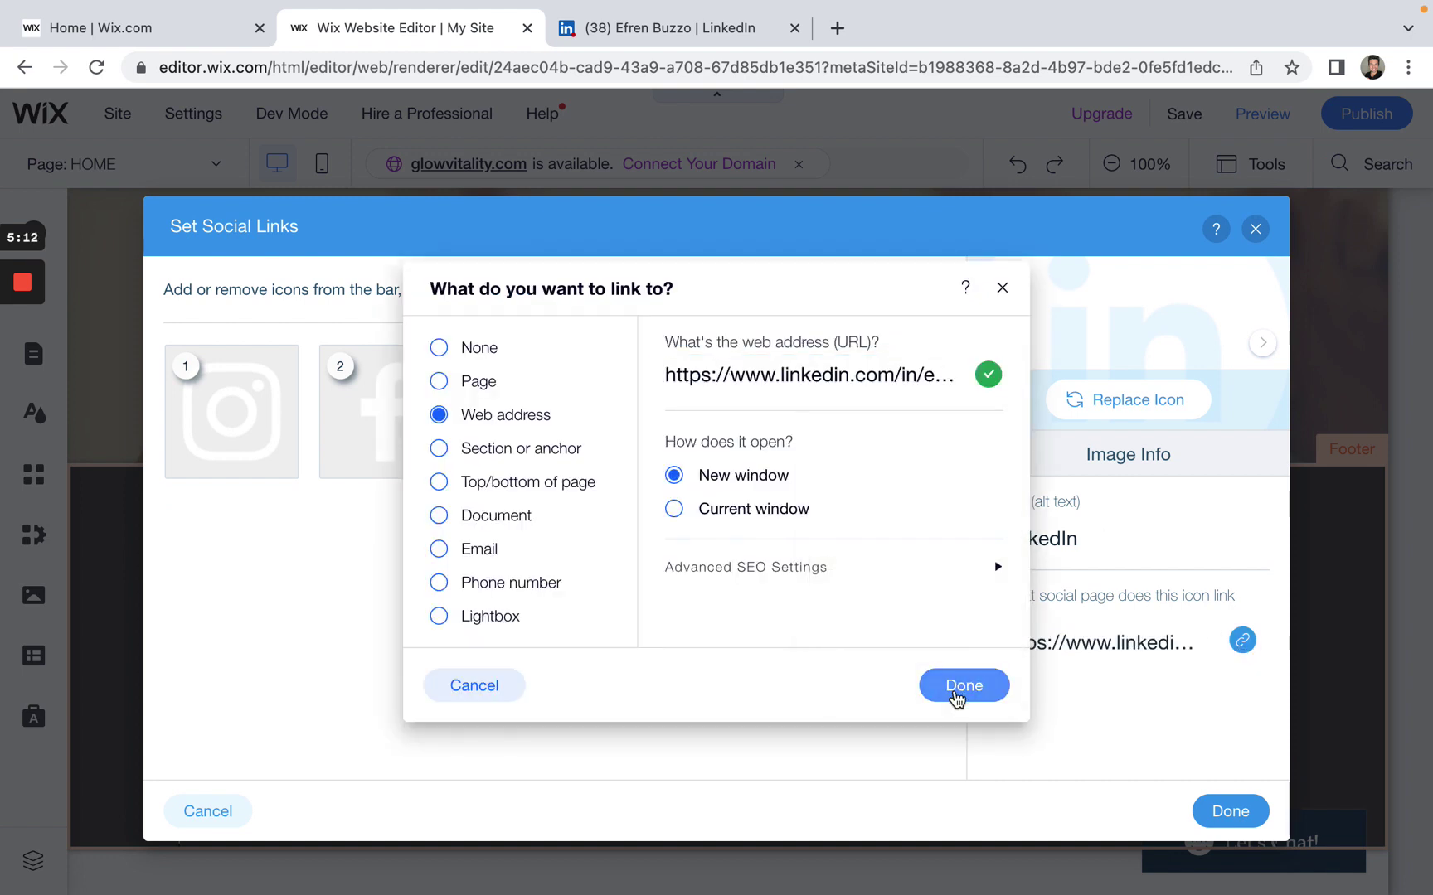
click(1232, 811)
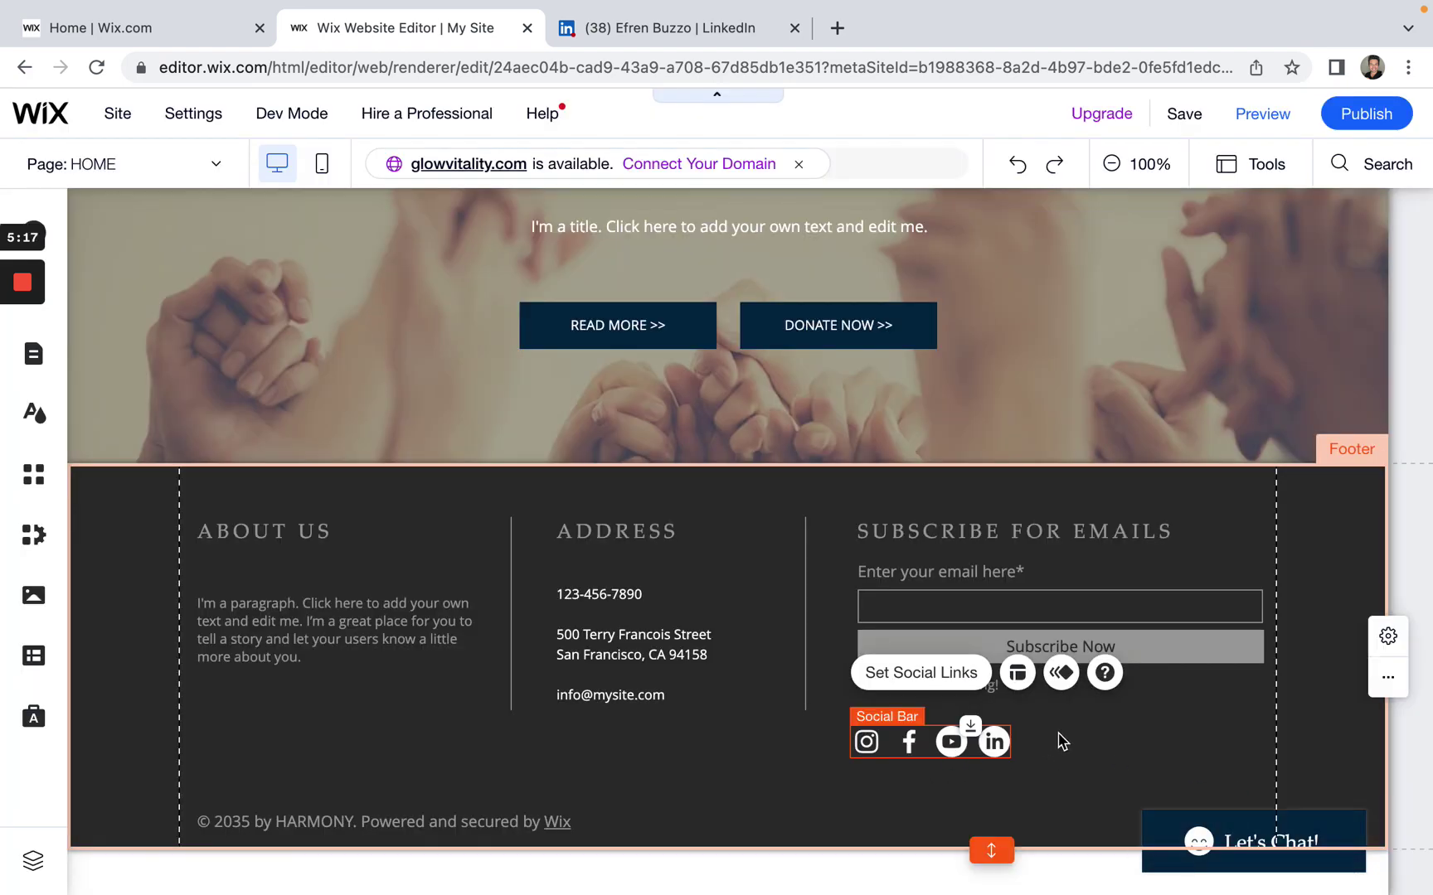
Set the footer social bar's layout to an icon size of 37 px and a spacing of 12 px
click(781, 756)
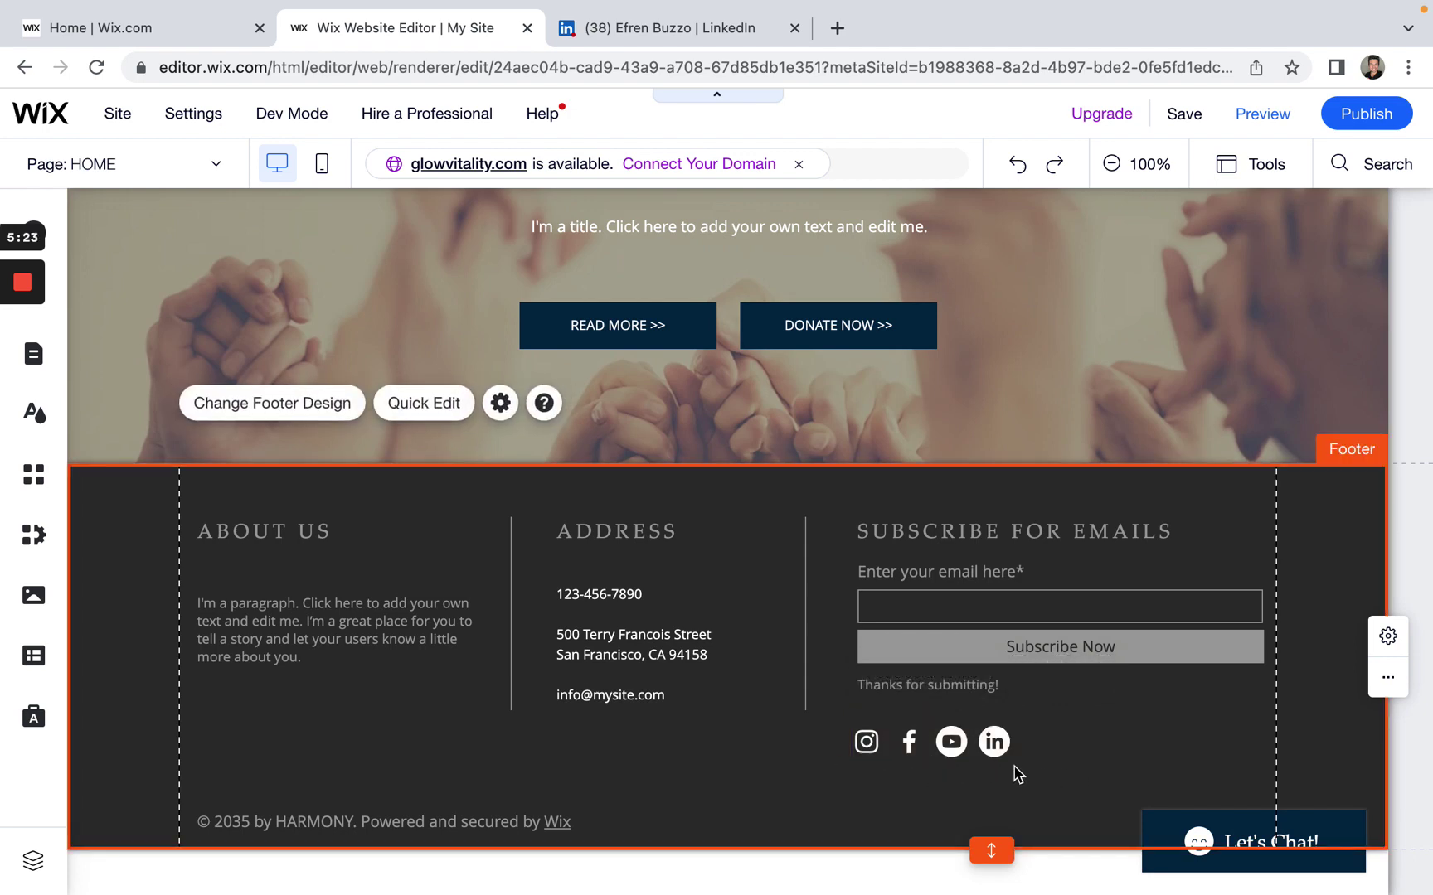
double_click(975, 745)
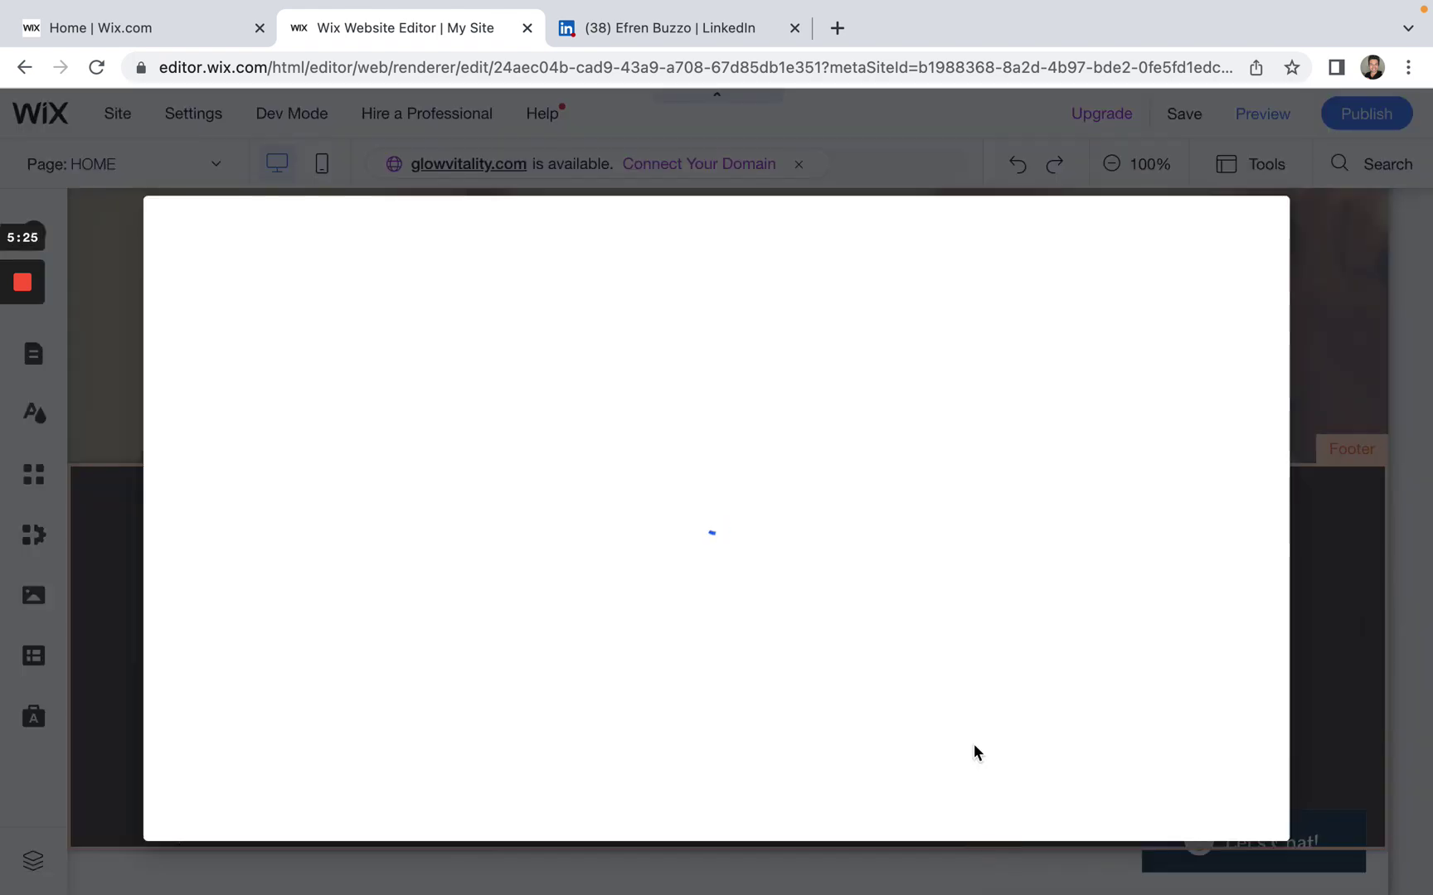
click(1255, 230)
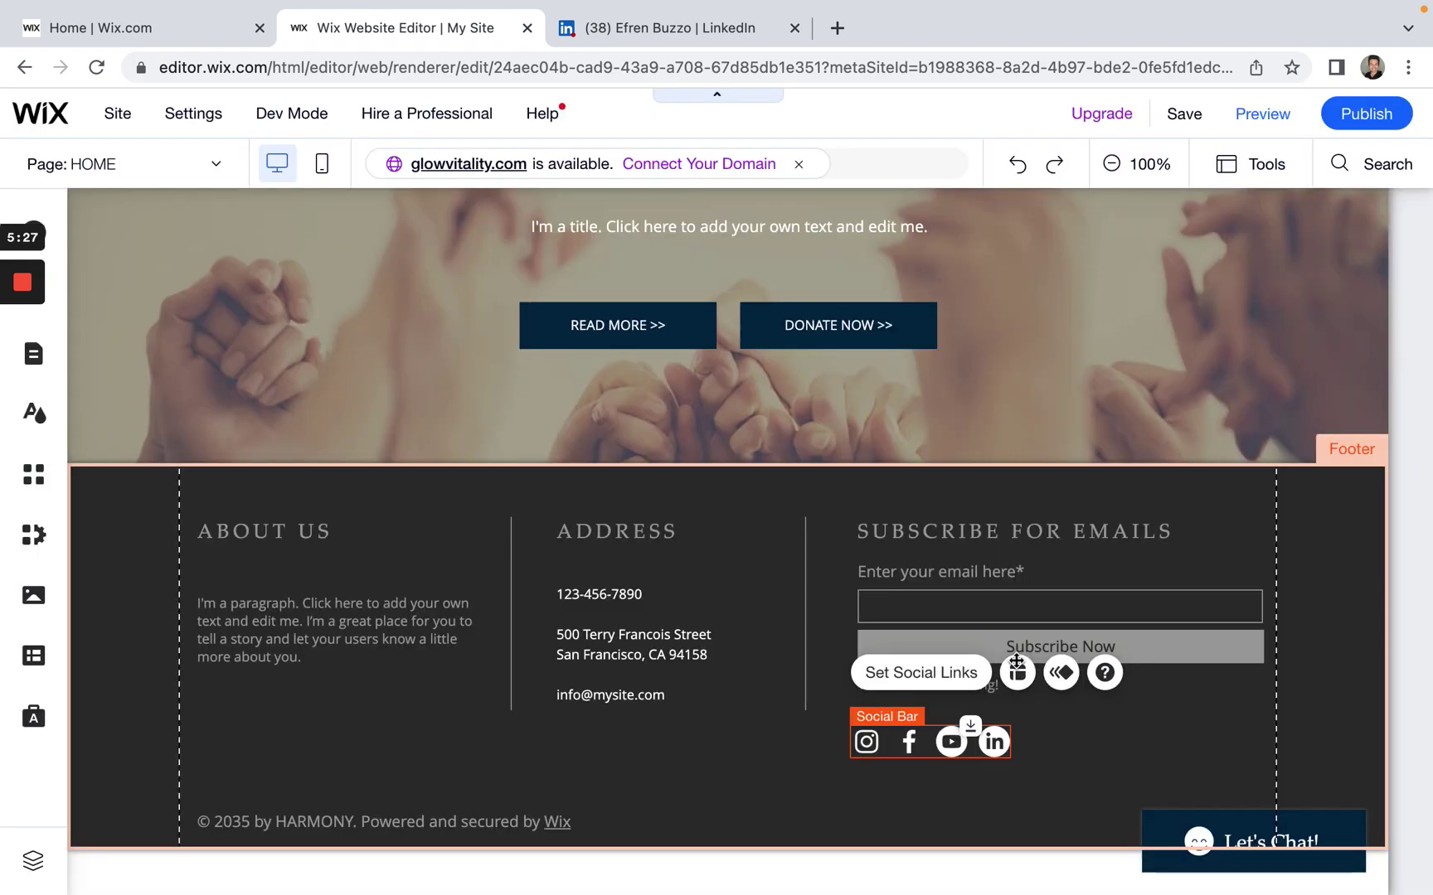
click(1018, 673)
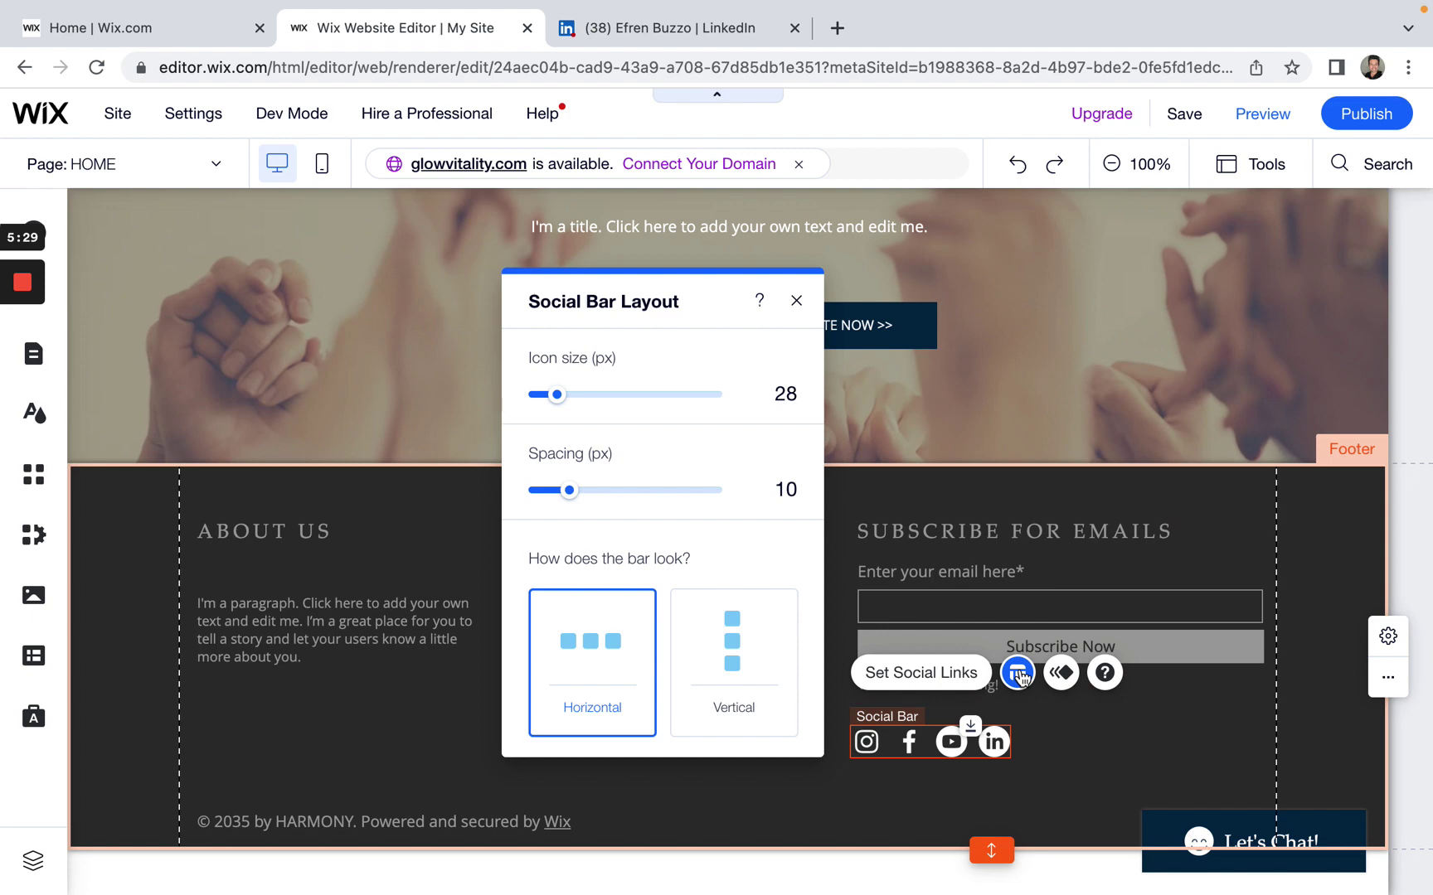
drag(560, 403, 580, 403)
drag(569, 490, 533, 490)
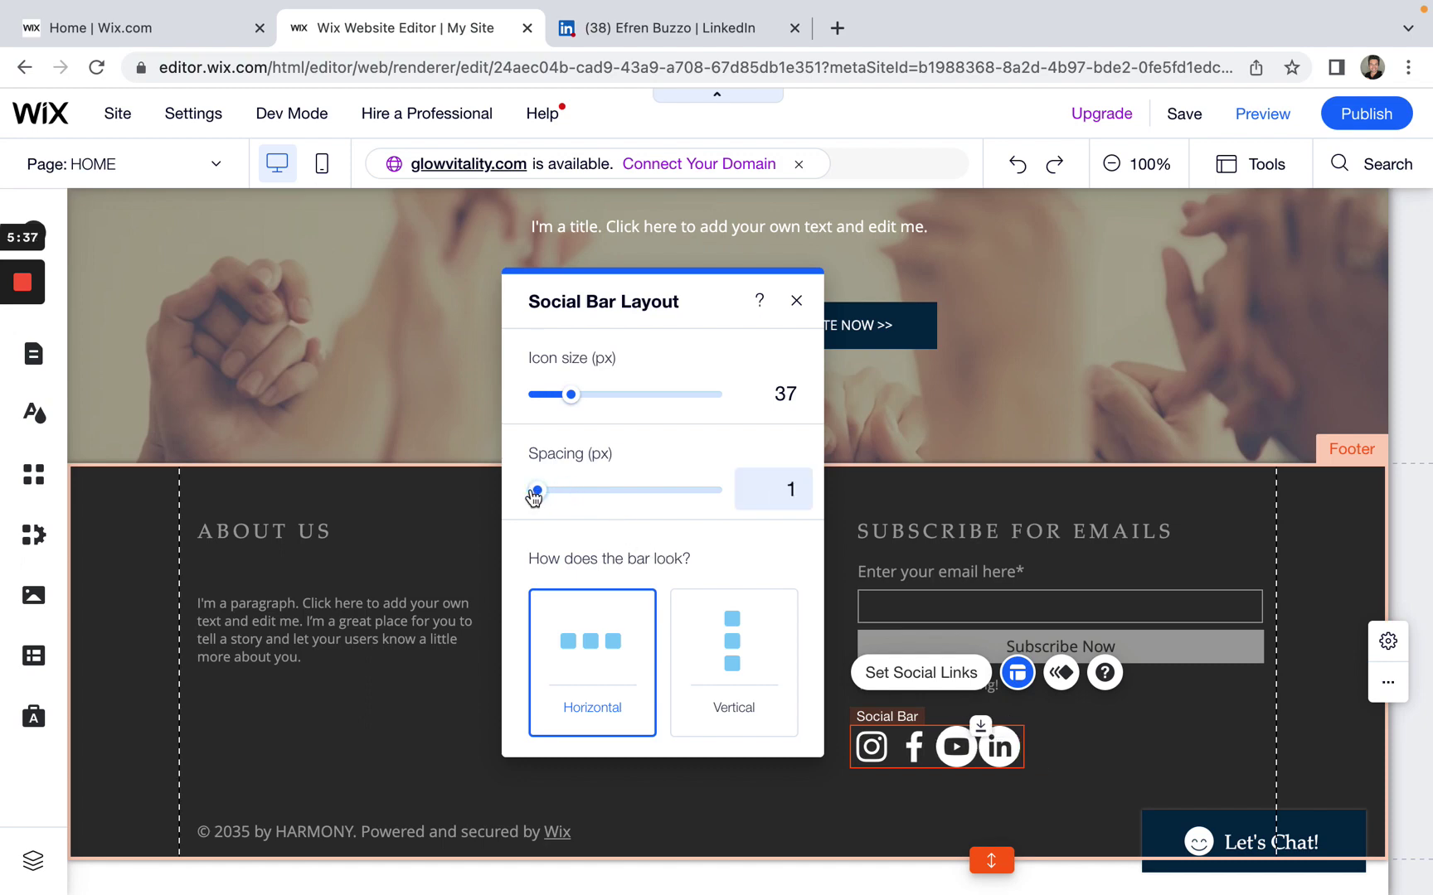
click(560, 490)
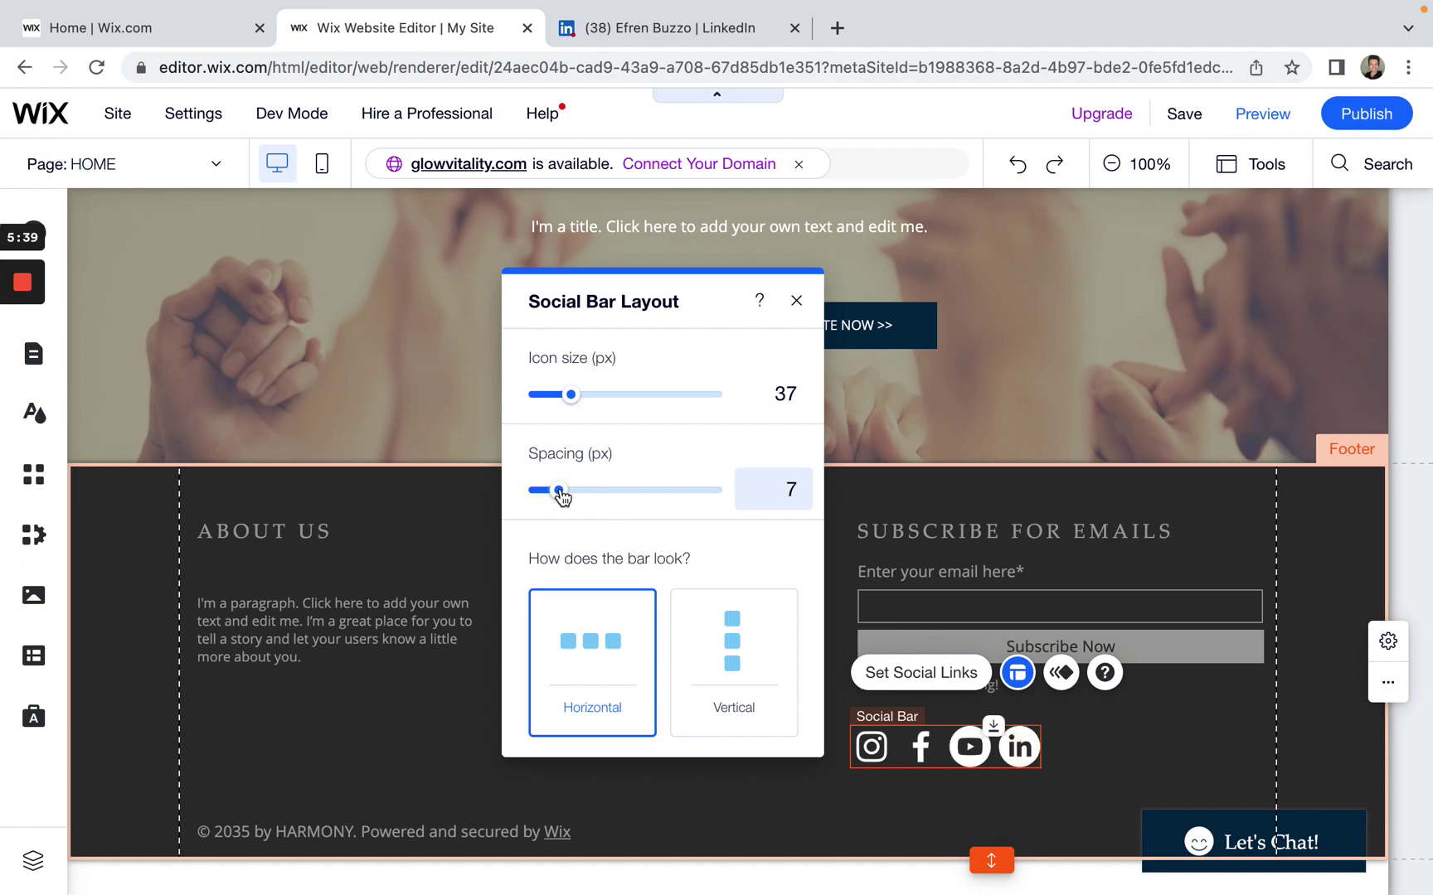
click(575, 491)
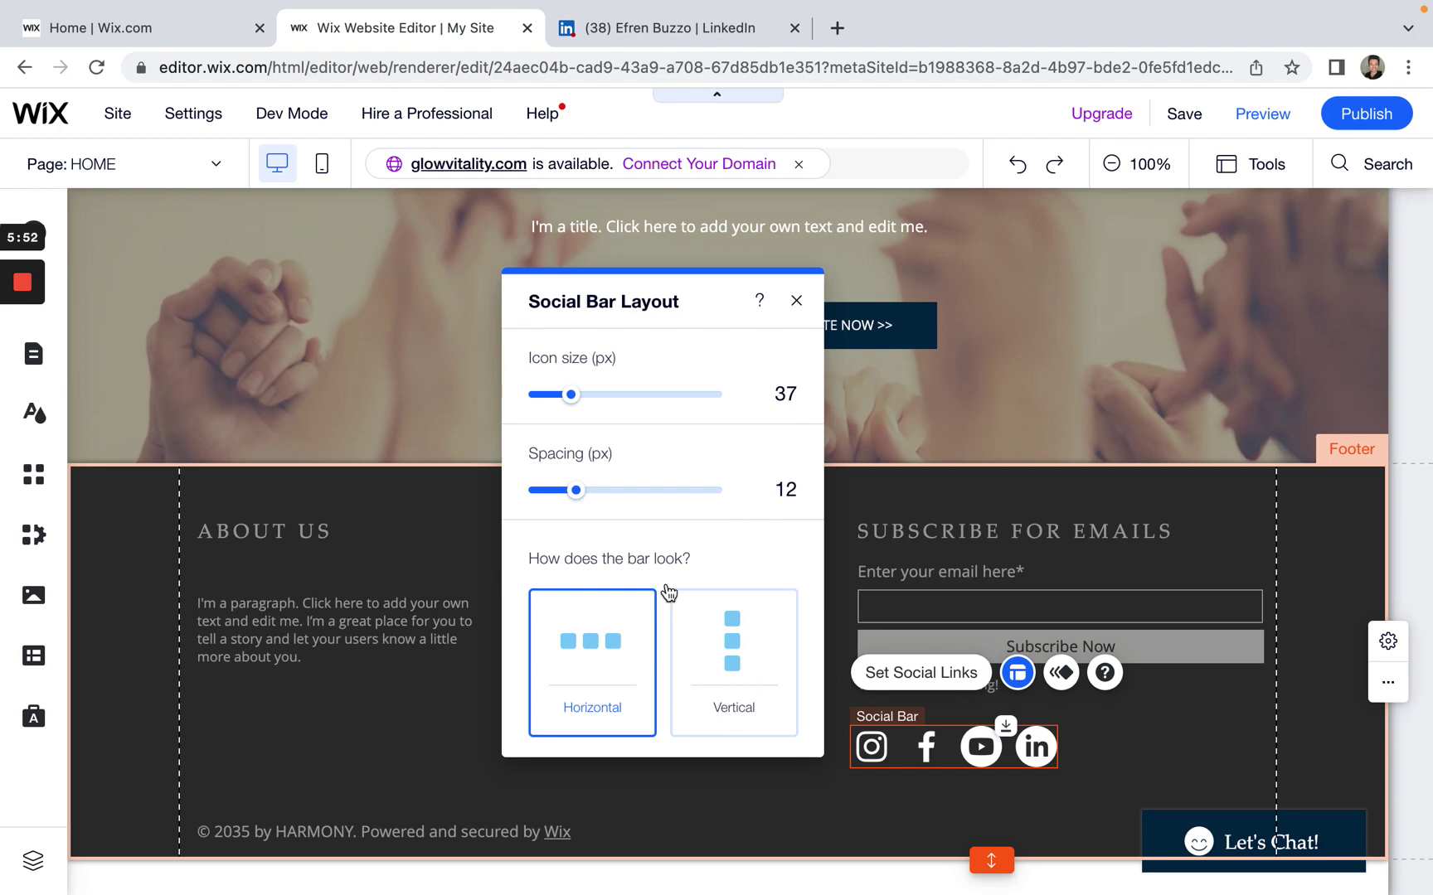
click(796, 300)
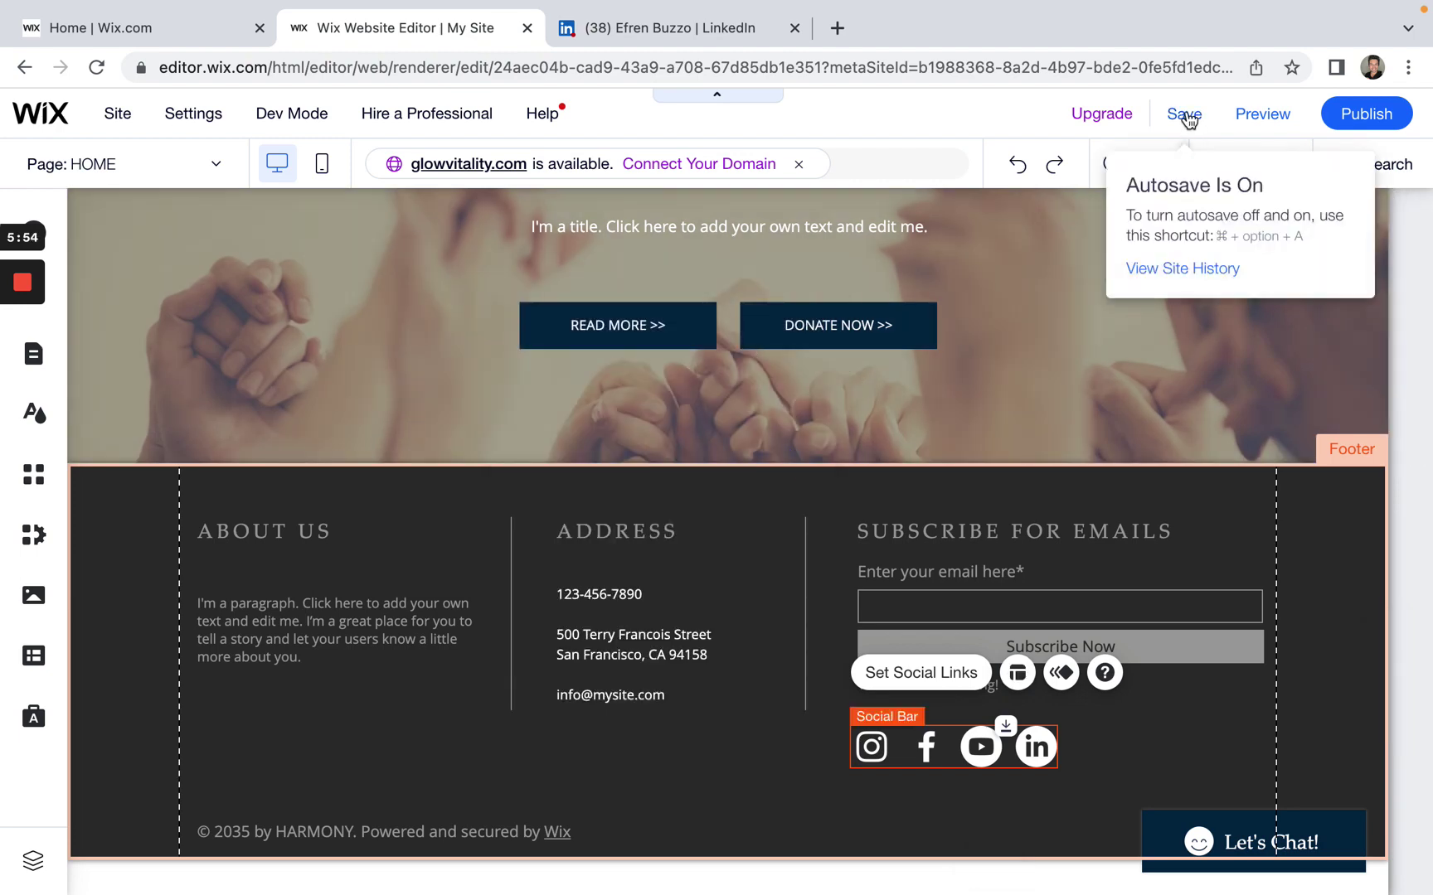
Save the site without publishing it, open it in Preview mode, and close the LinkedIn page
click(1185, 114)
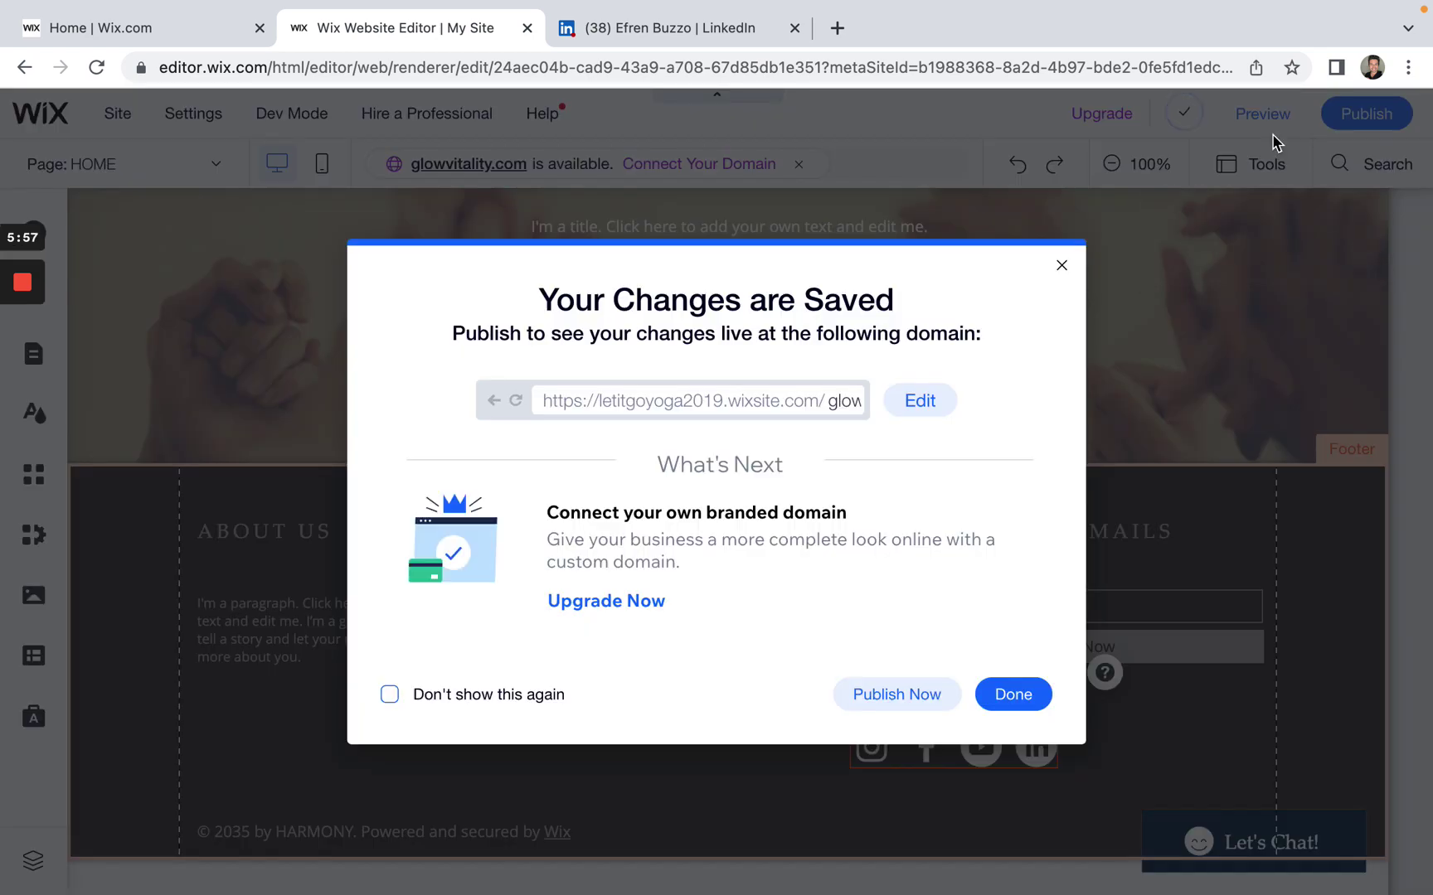
click(999, 699)
click(1269, 126)
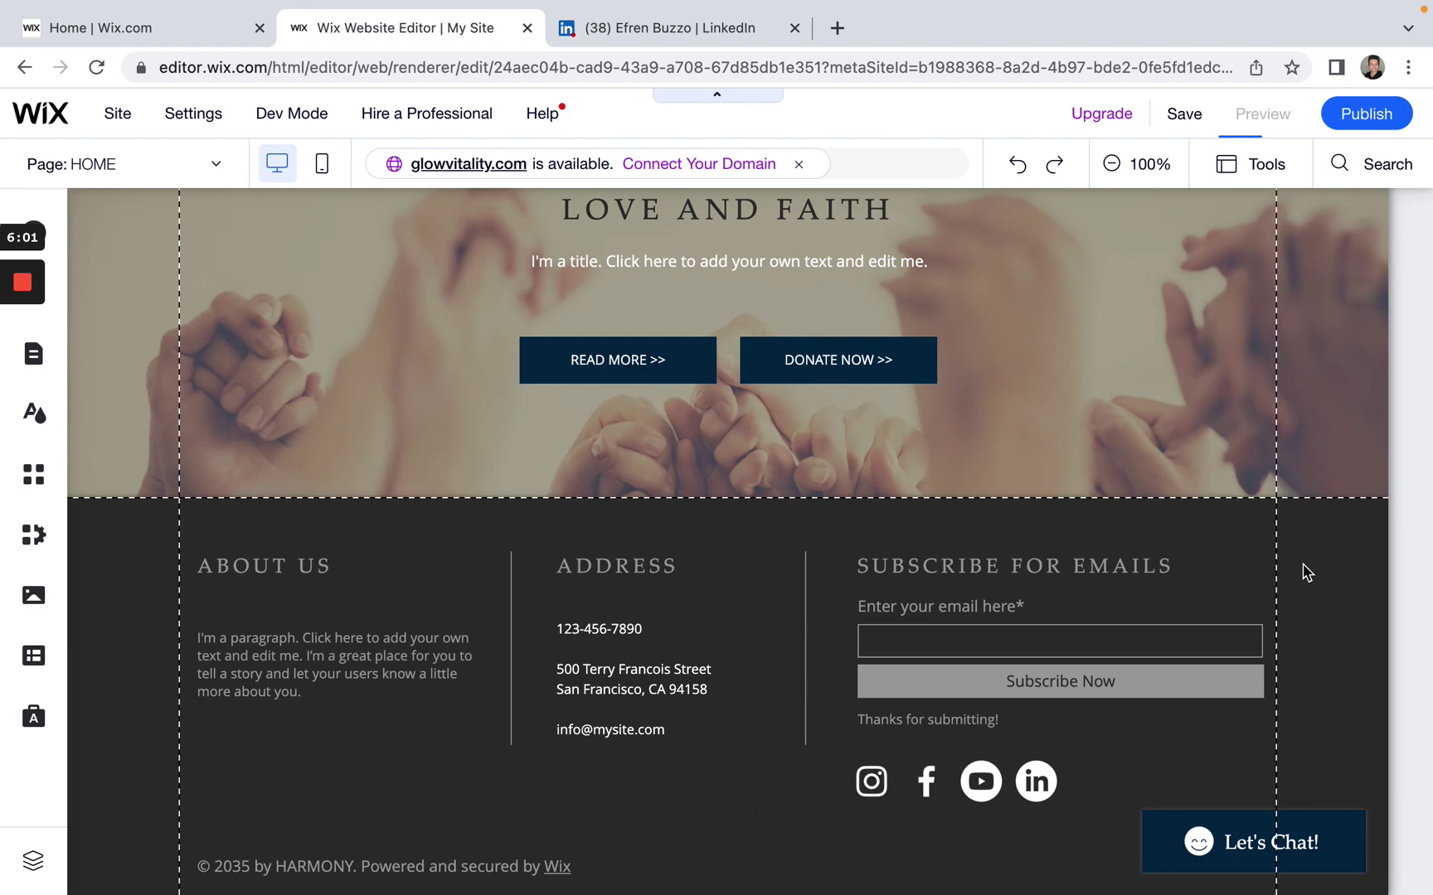
click(794, 28)
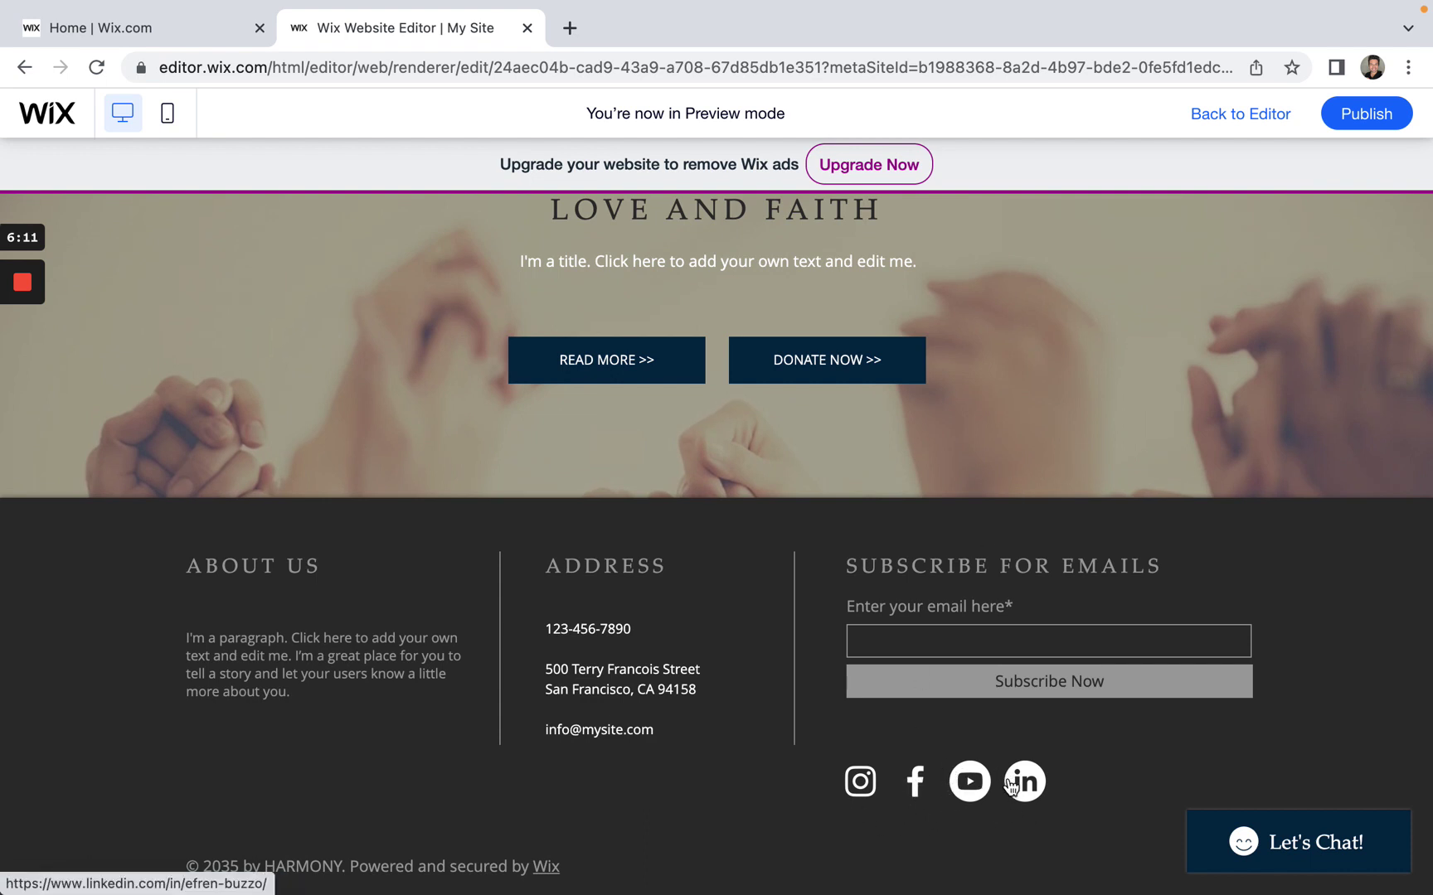
Test the footer's Instagram icon in the preview, look through the linked profile, and return to the preview
click(860, 783)
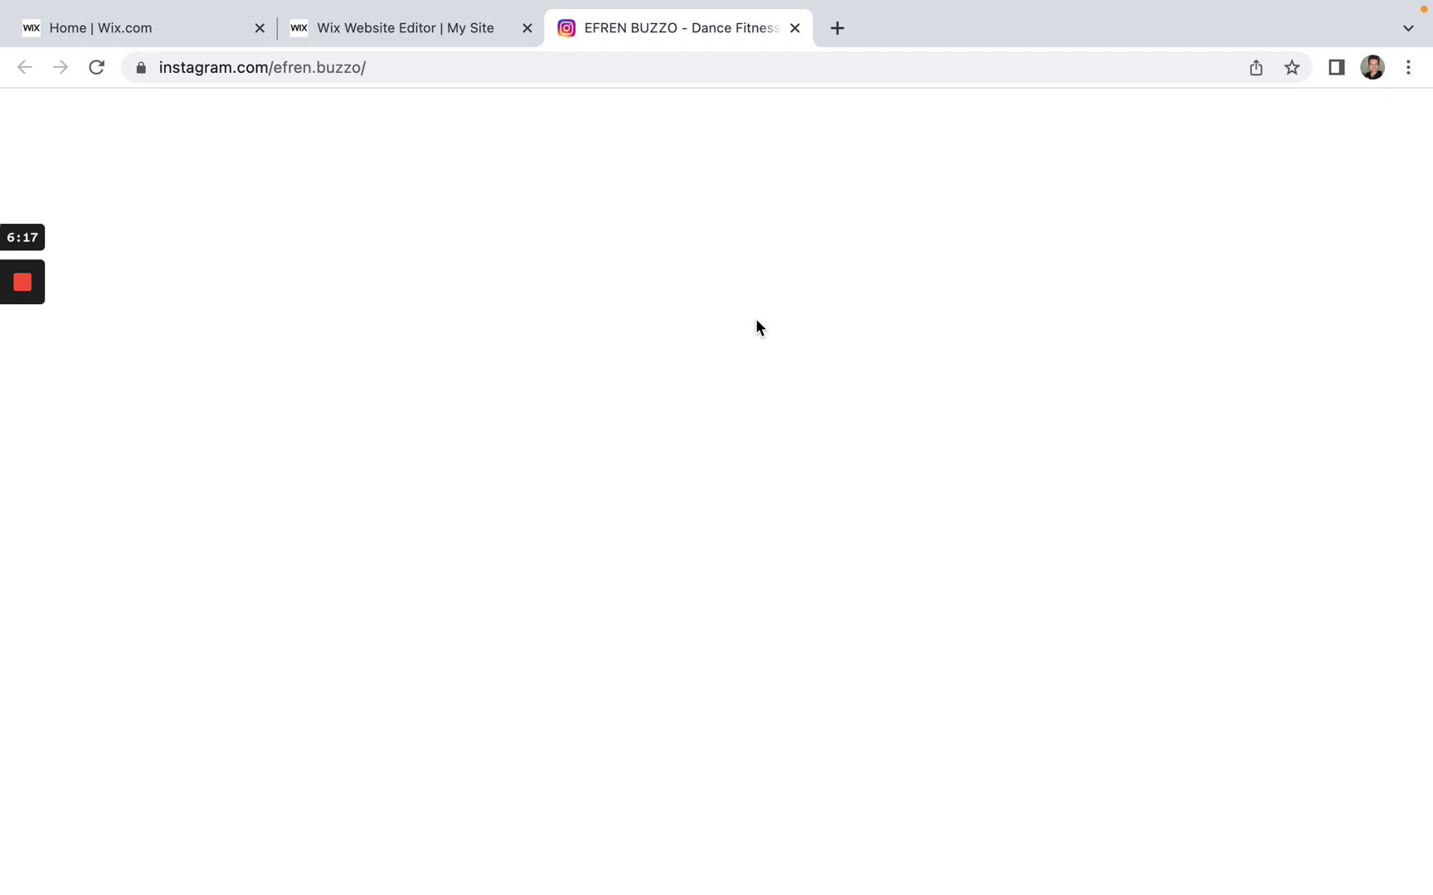
scroll(768, 358, down, 8)
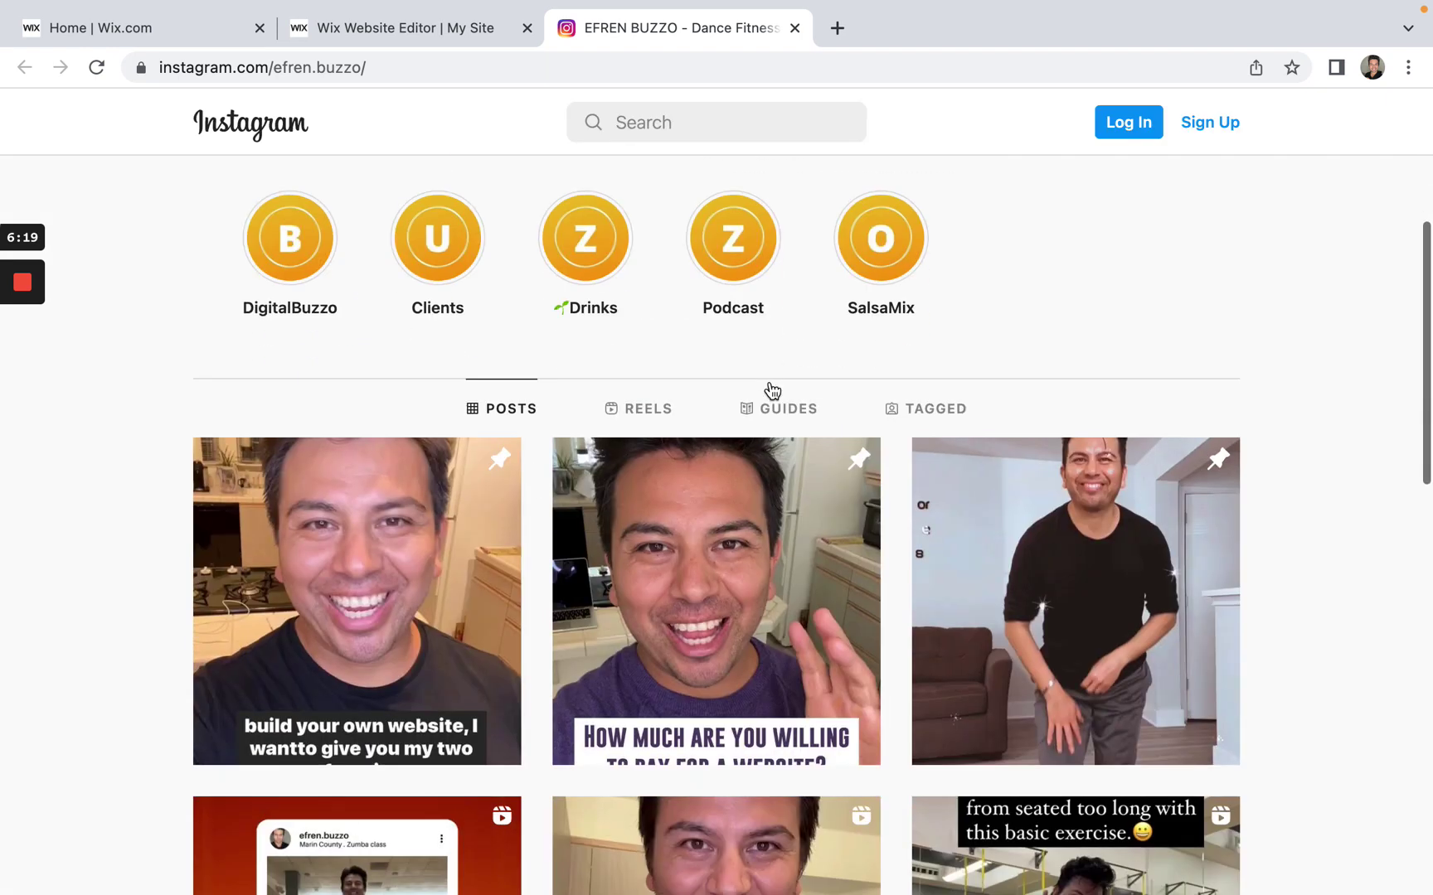
scroll(771, 390, up, 8)
click(794, 28)
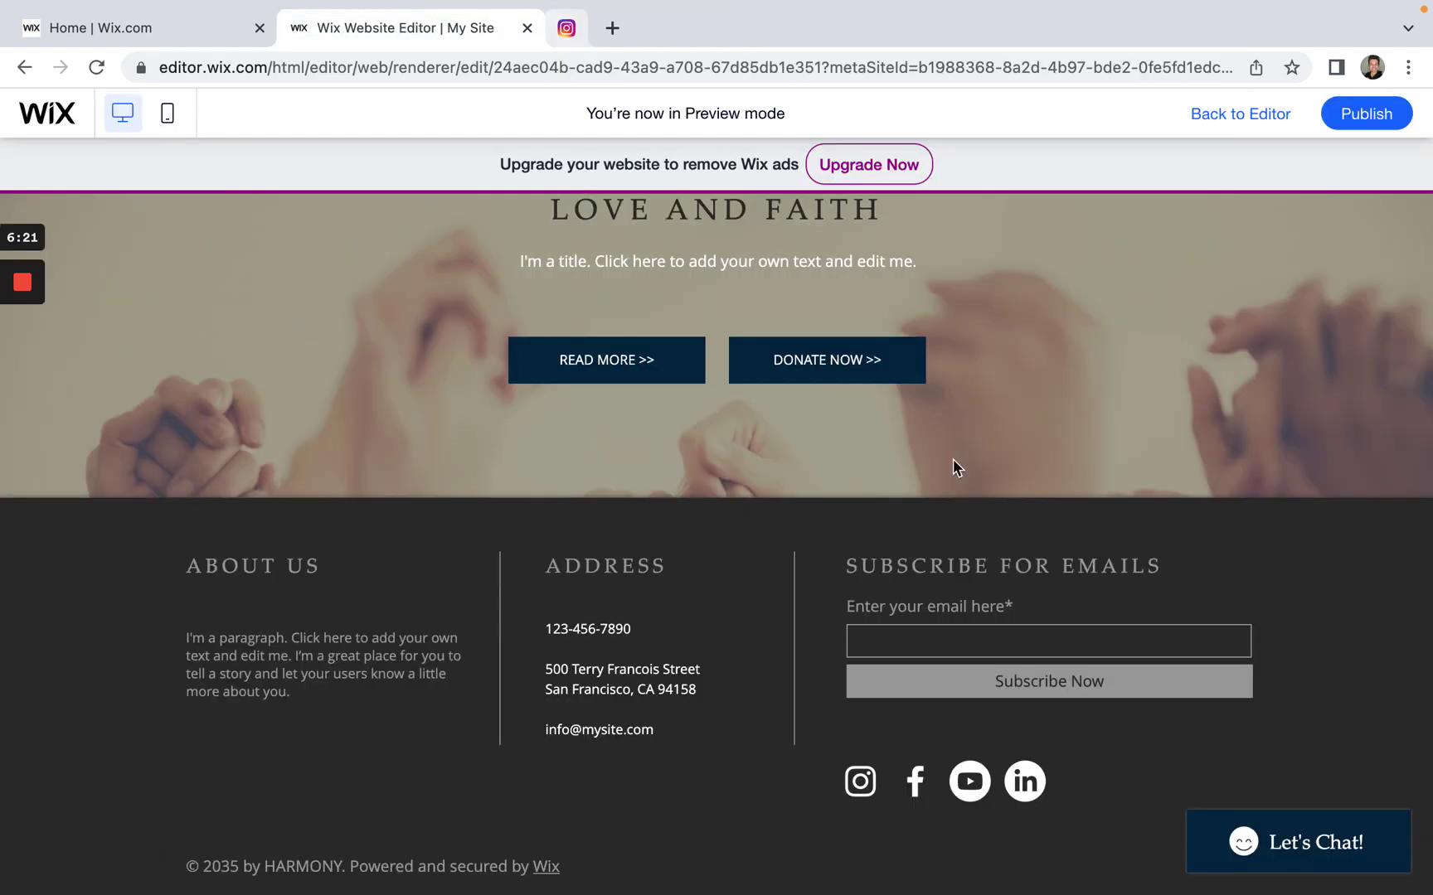
Test the footer's Facebook icon in the preview, look over the linked business page, and return to the preview
click(918, 783)
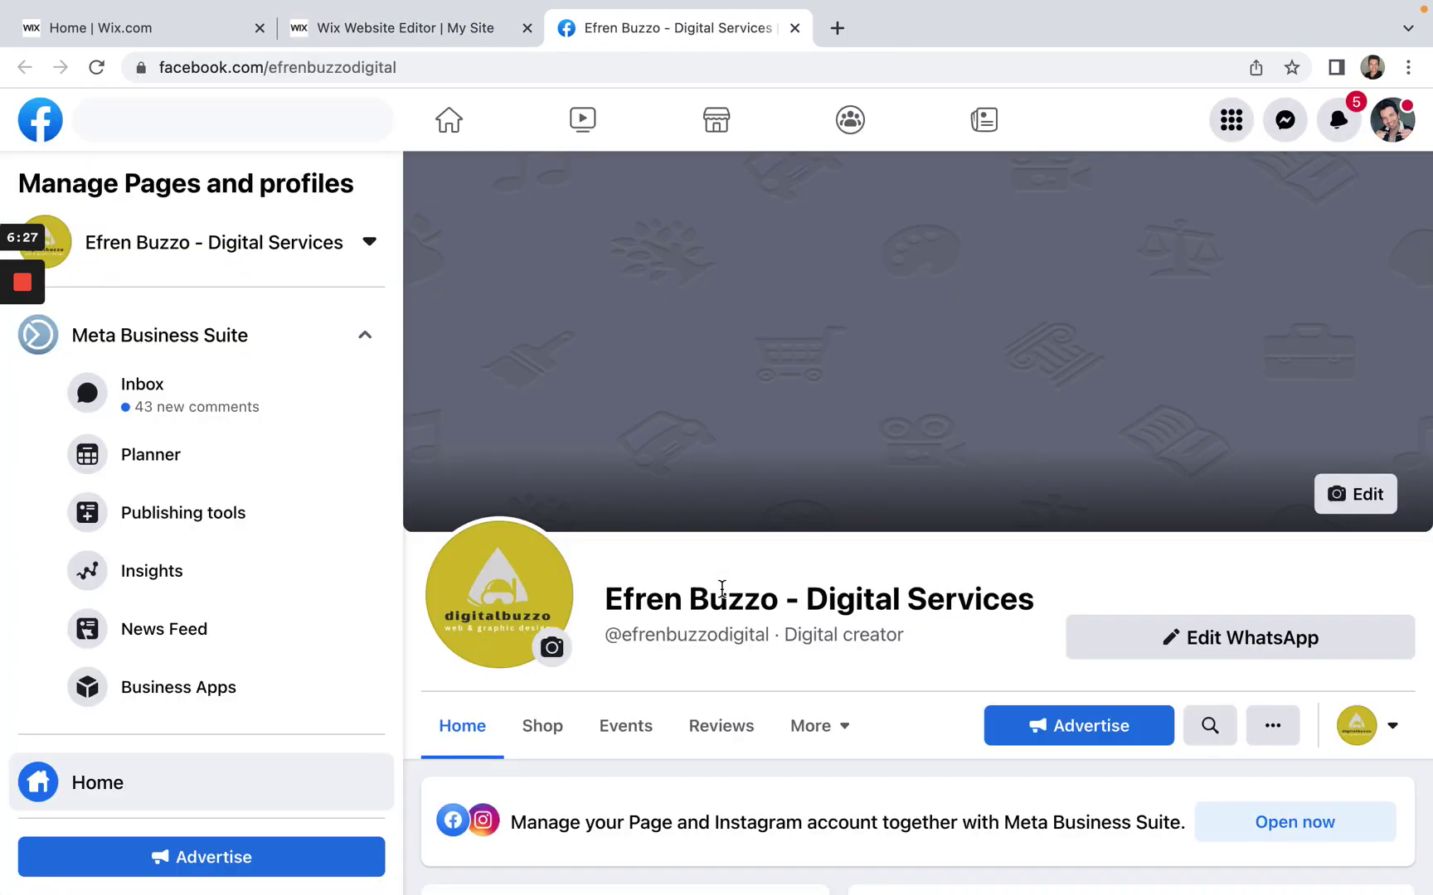
scroll(721, 586, down, 8)
scroll(718, 578, up, 8)
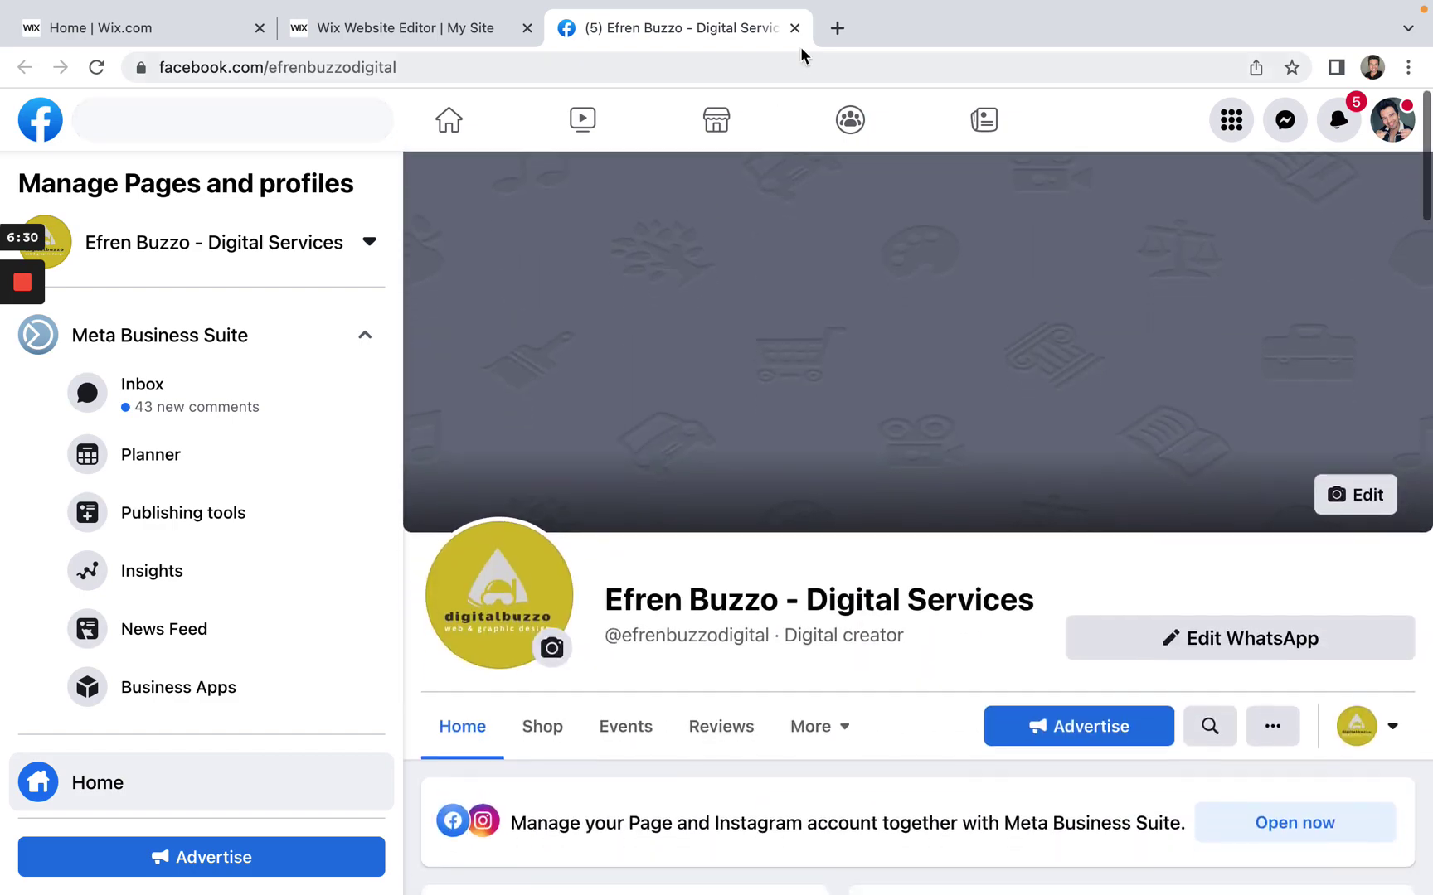
key(super+w)
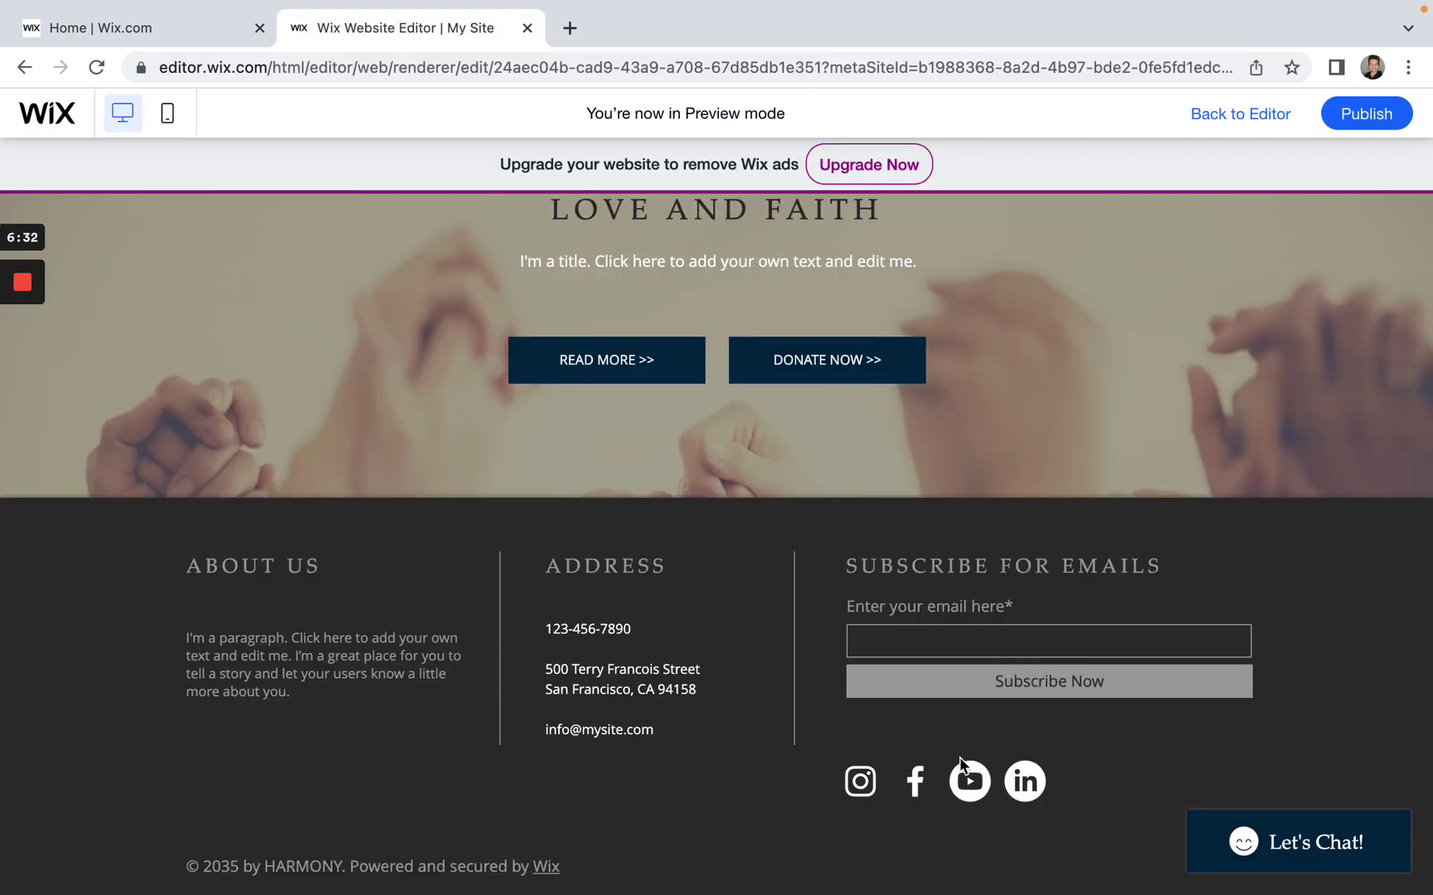
Test the footer's YouTube and LinkedIn icons in the preview, closing each linked page to return to the site
click(969, 781)
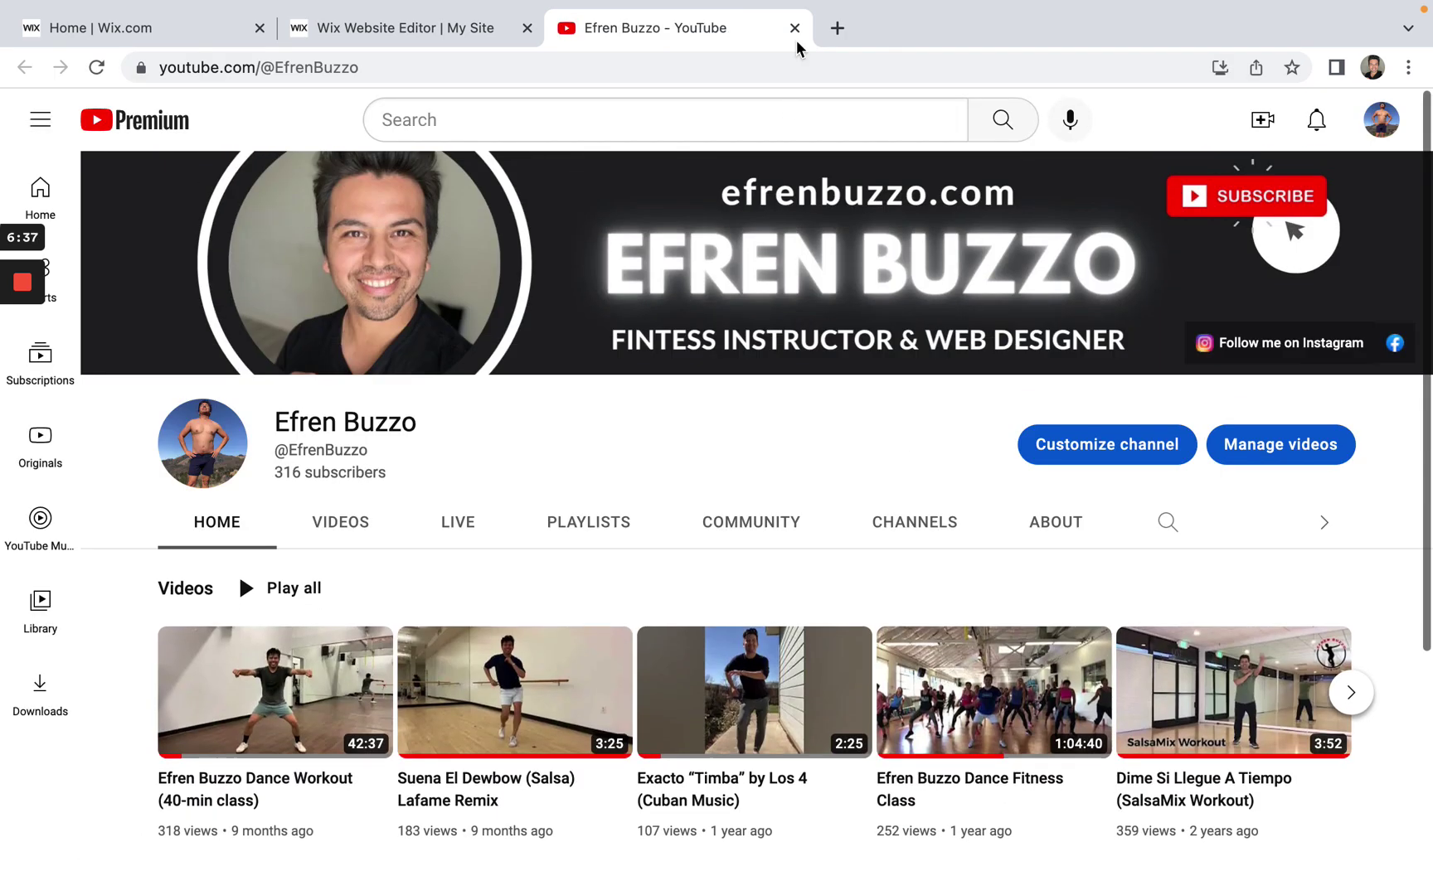
click(795, 29)
click(1025, 792)
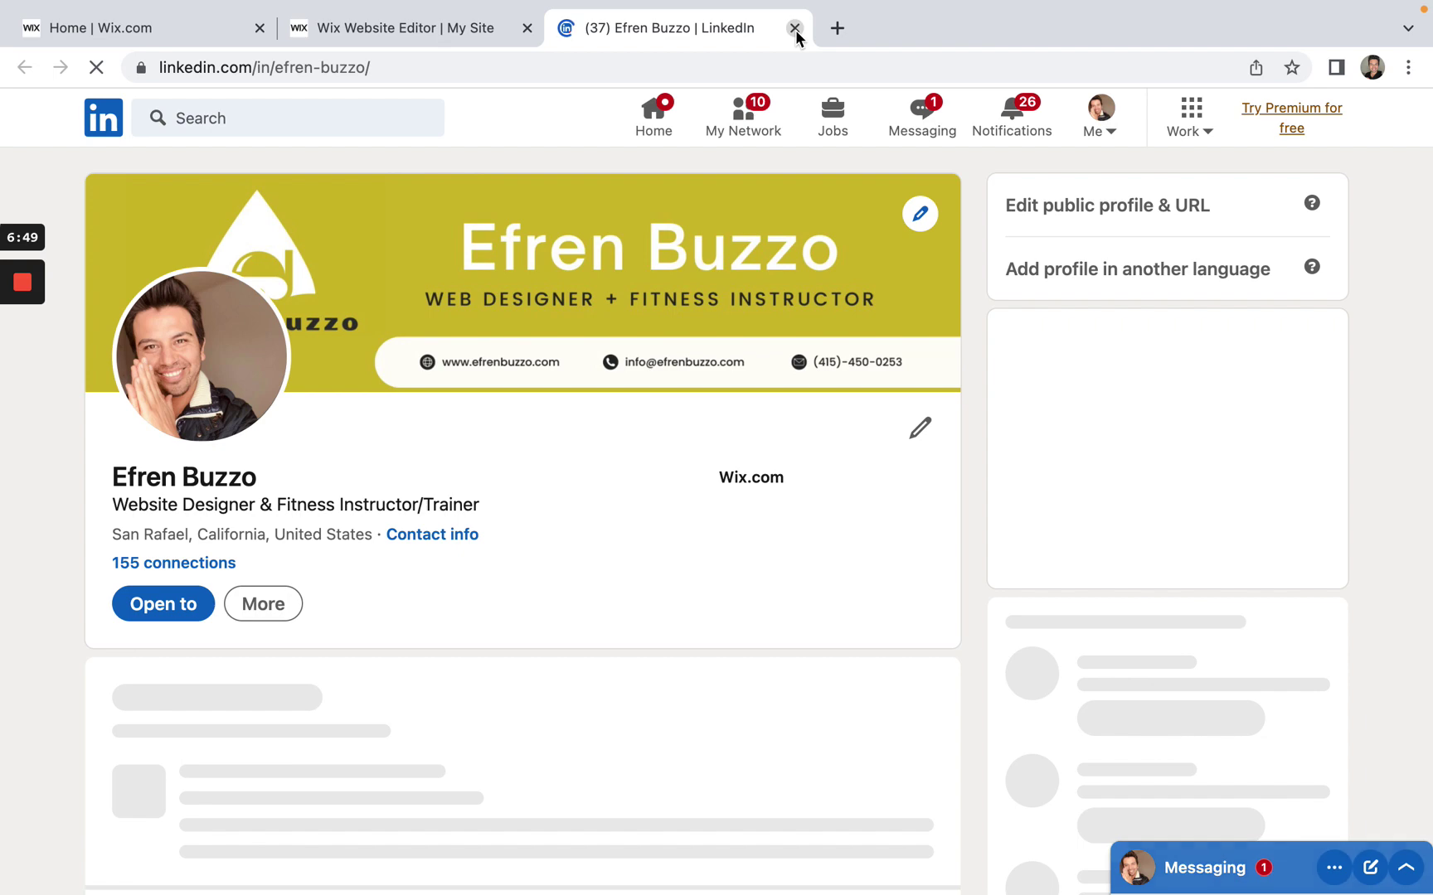
click(794, 30)
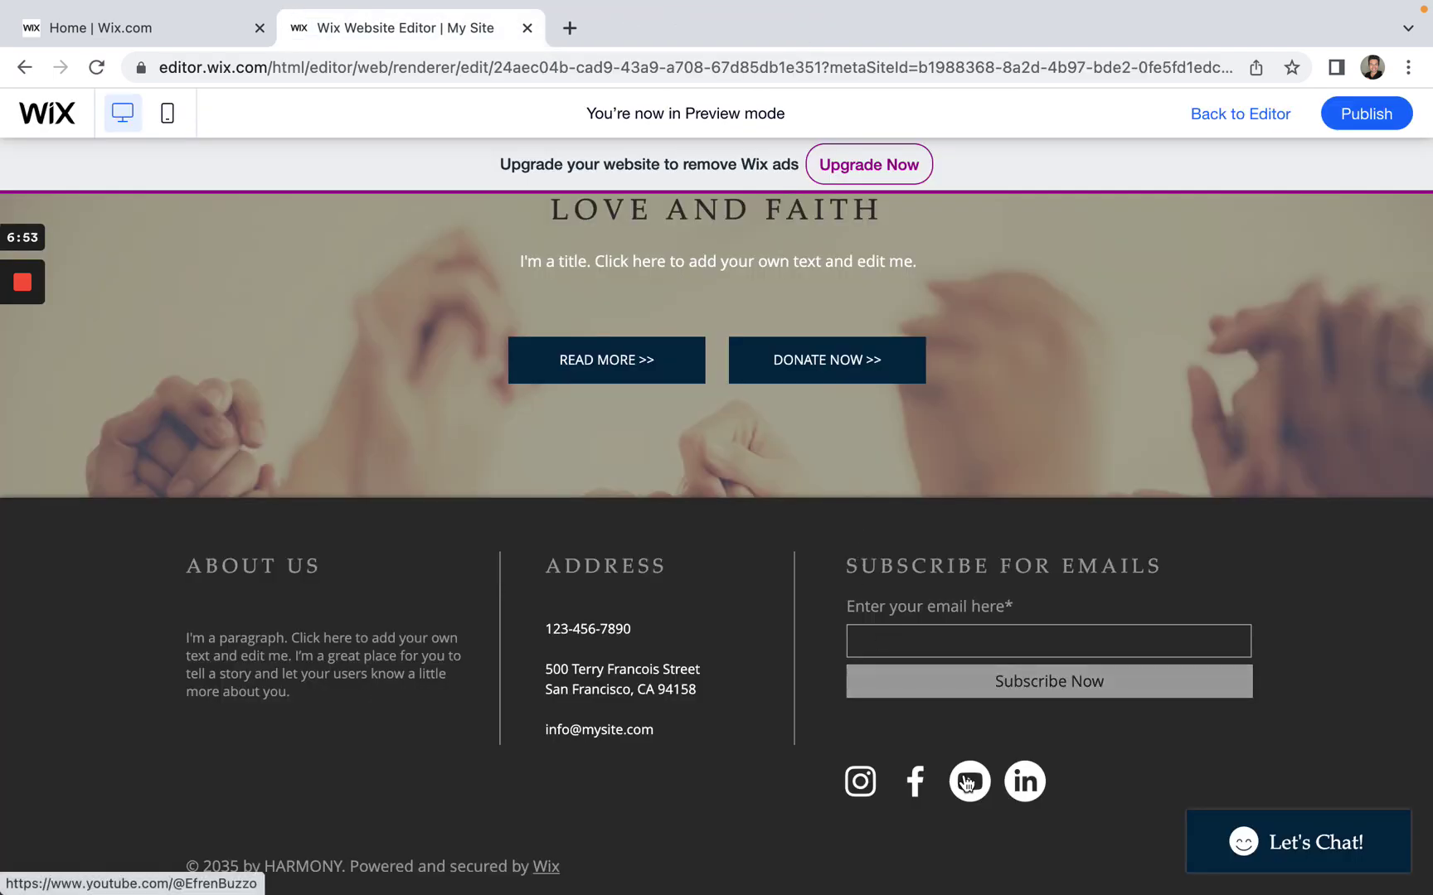
scroll(966, 779, up, 20)
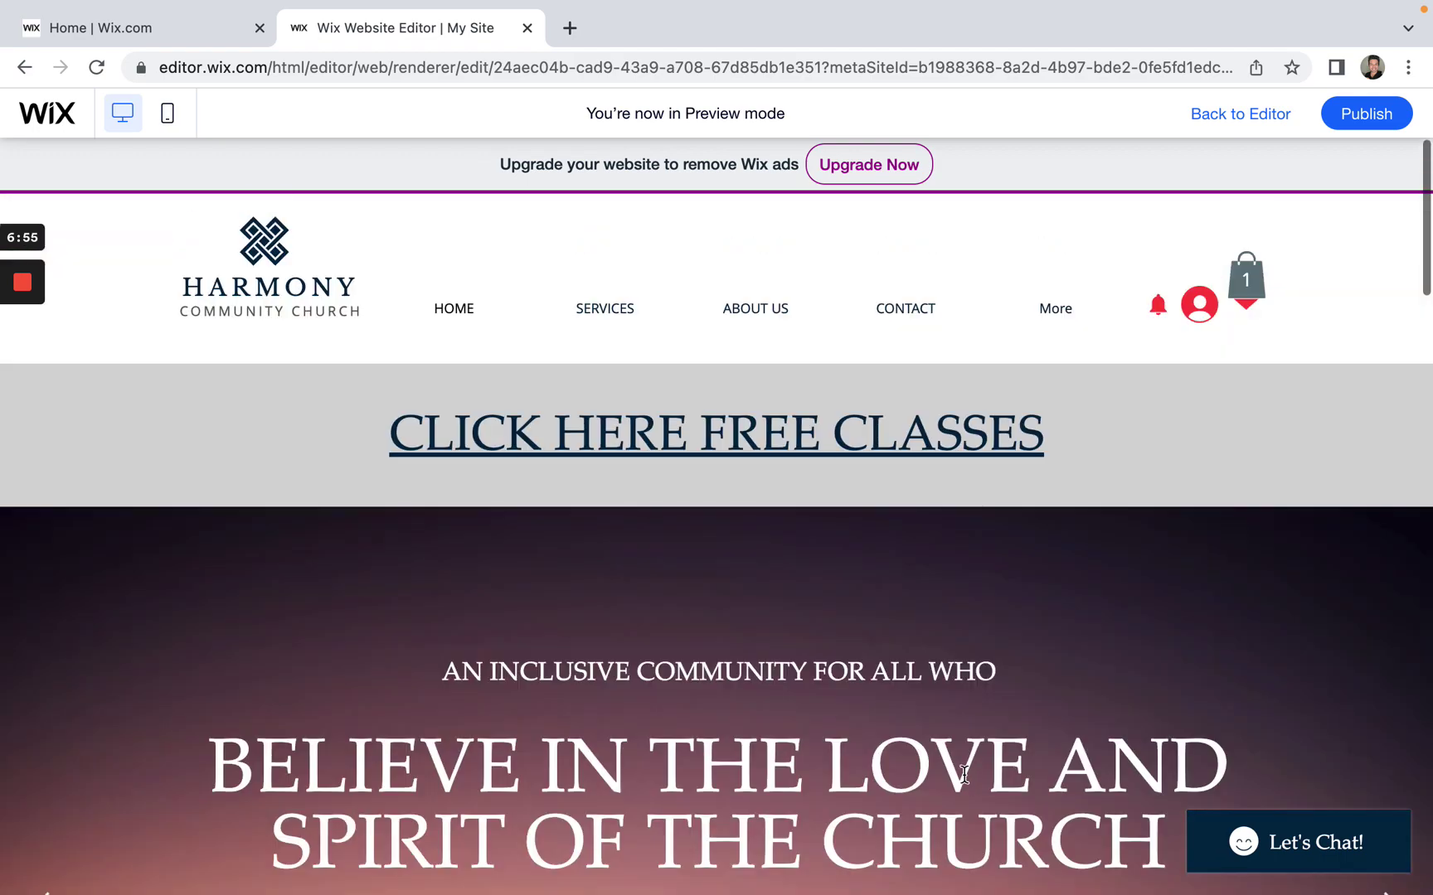
scroll(963, 773, down, 20)
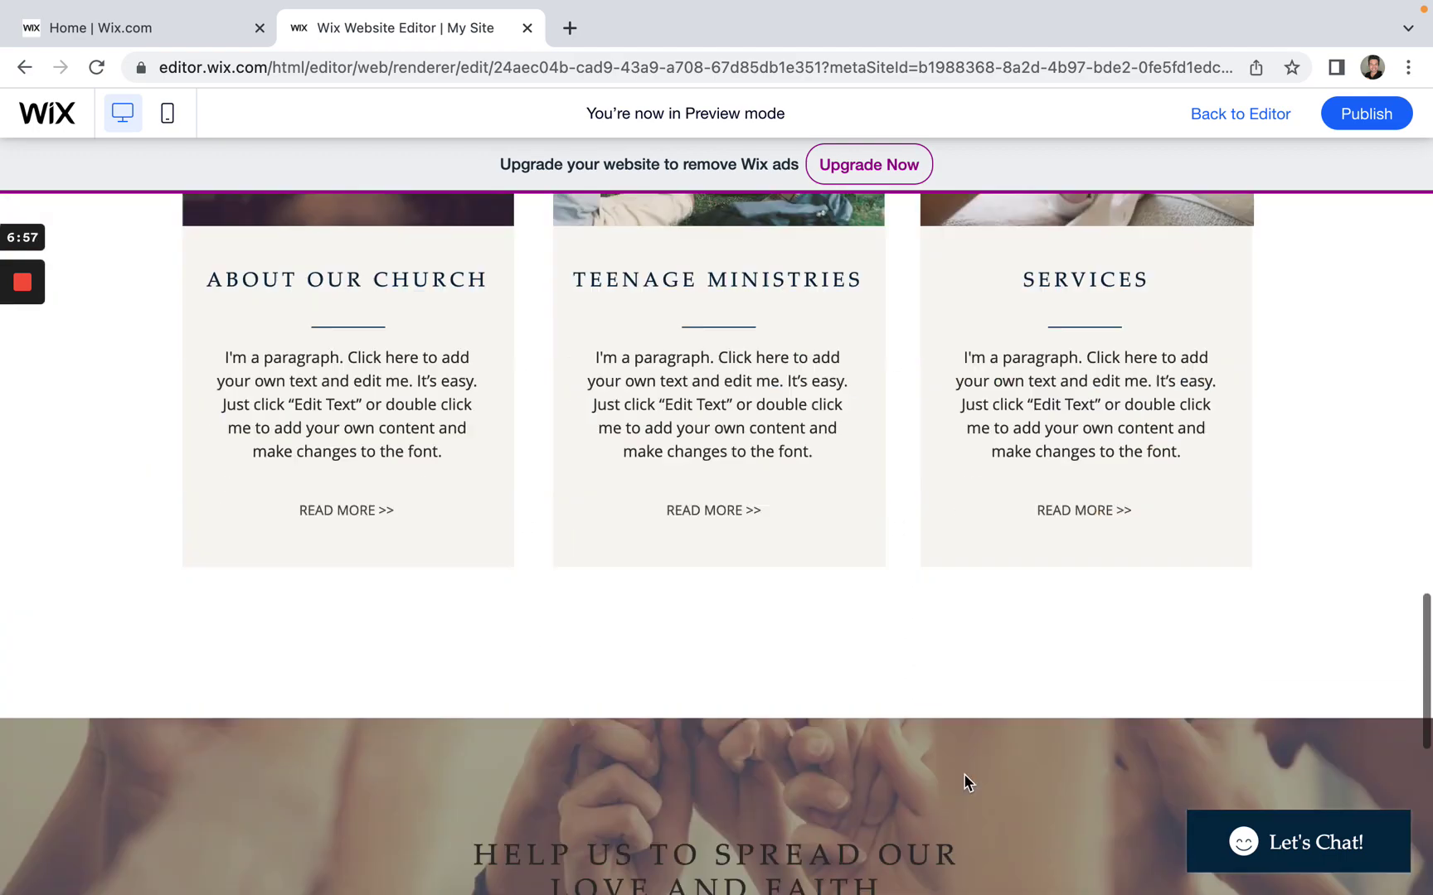
scroll(968, 776, up, 20)
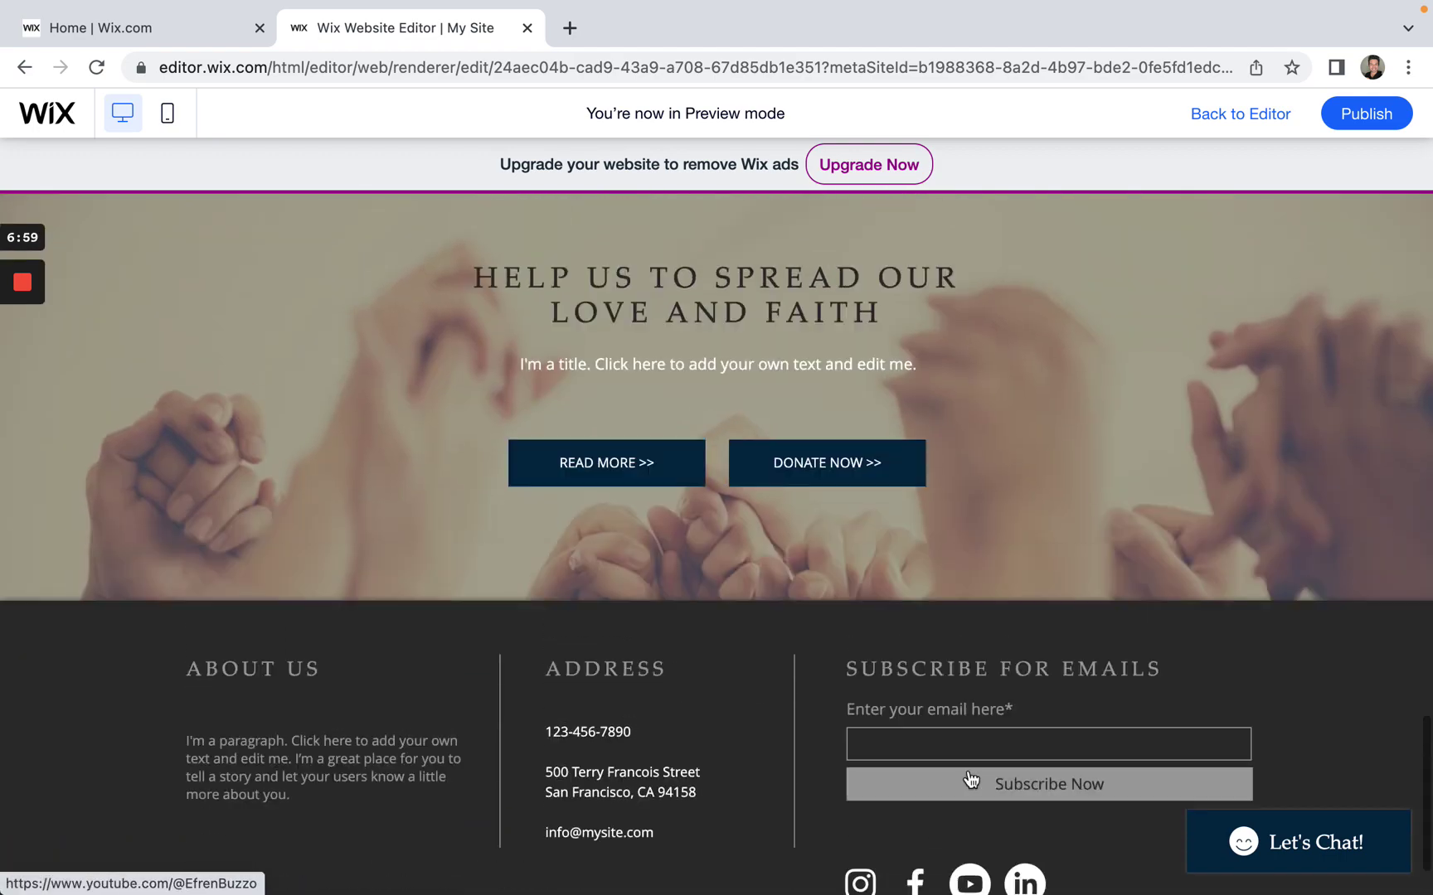
scroll(387, 365, up, 5)
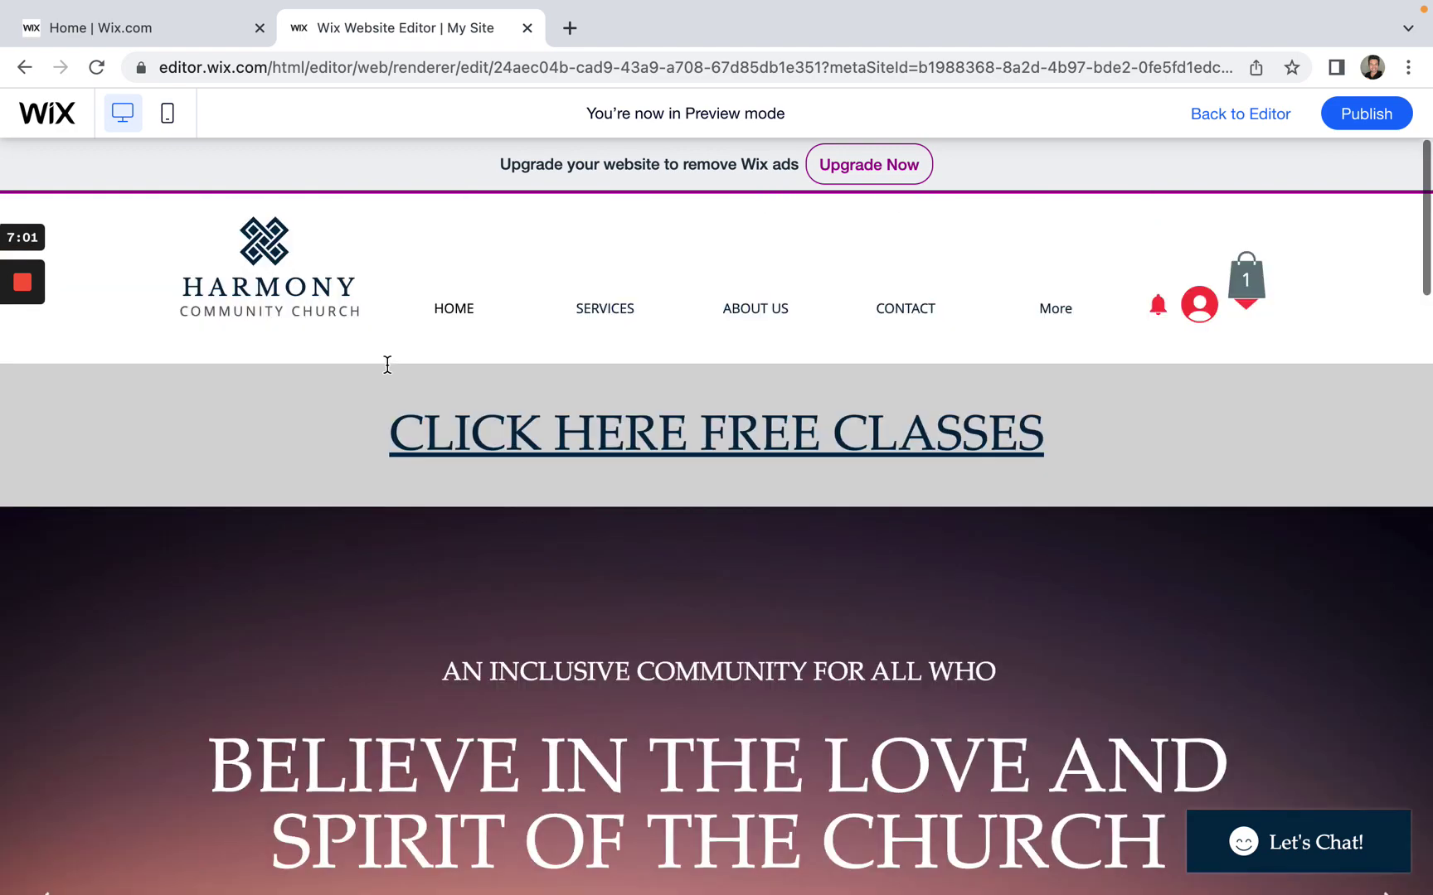